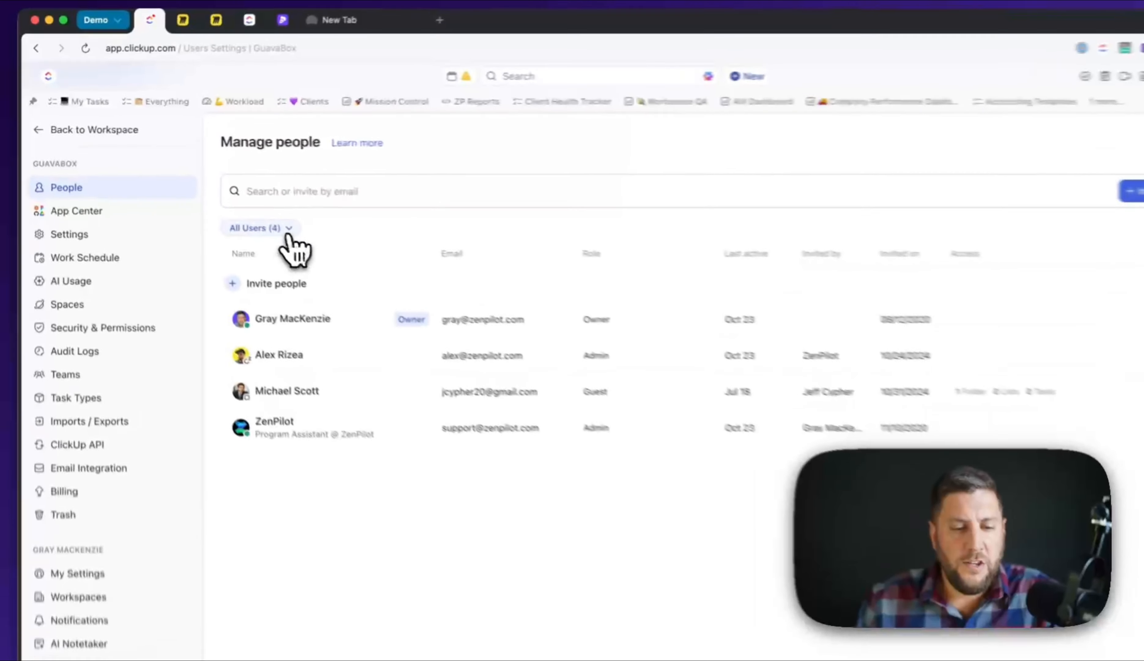
click(289, 231)
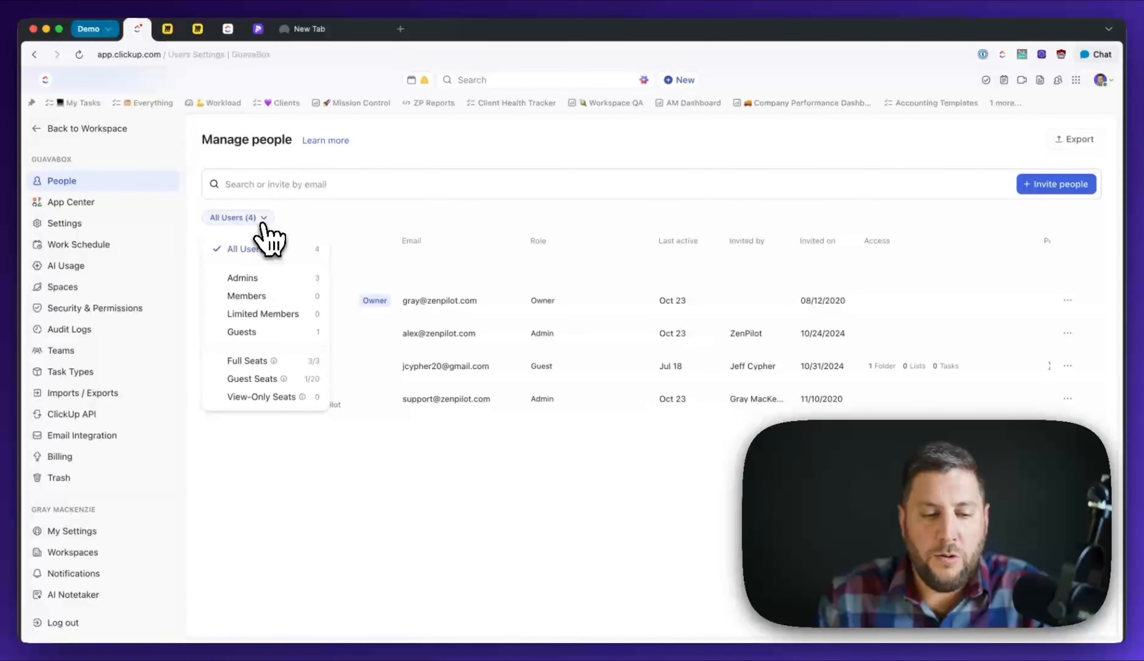
mouse_move(302, 397)
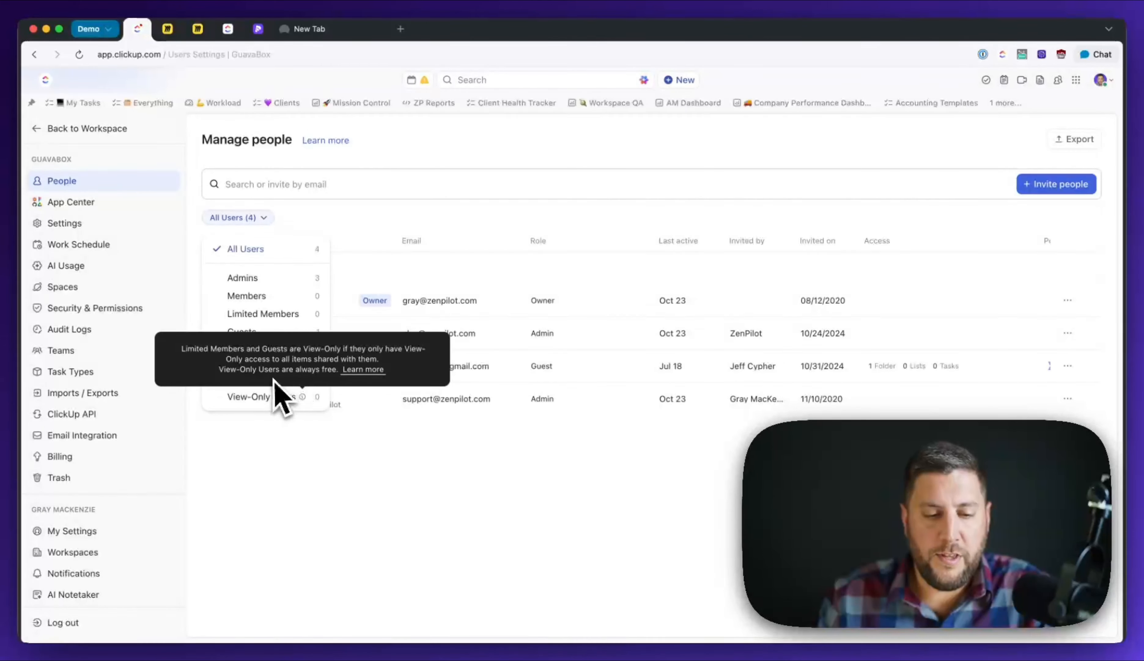
click(262, 217)
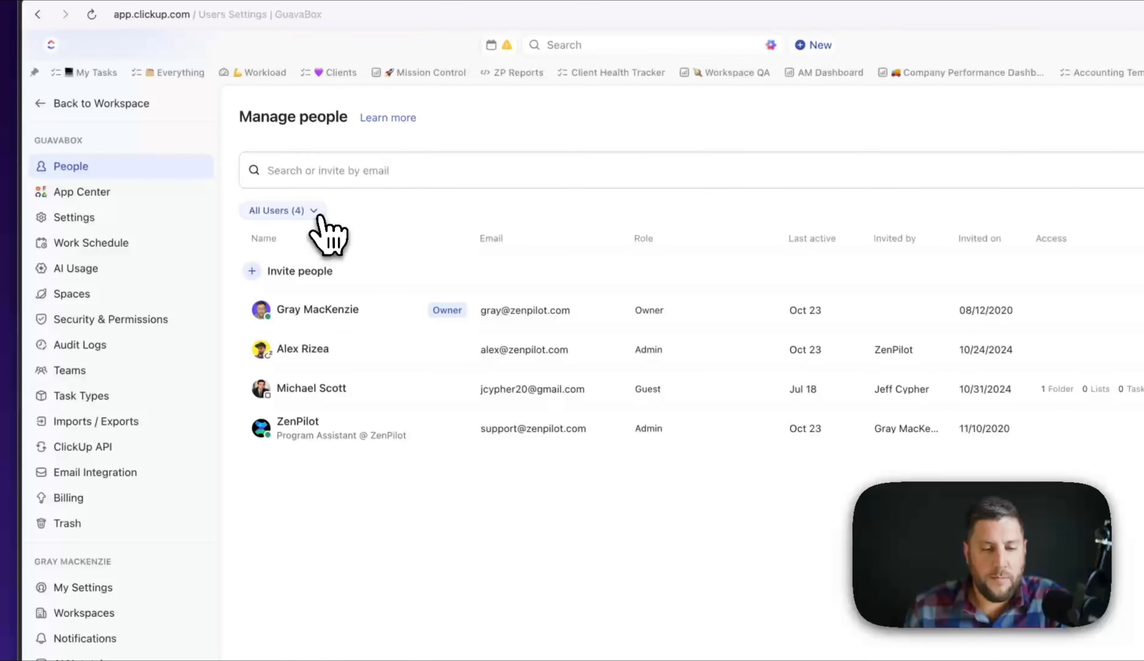
click(314, 212)
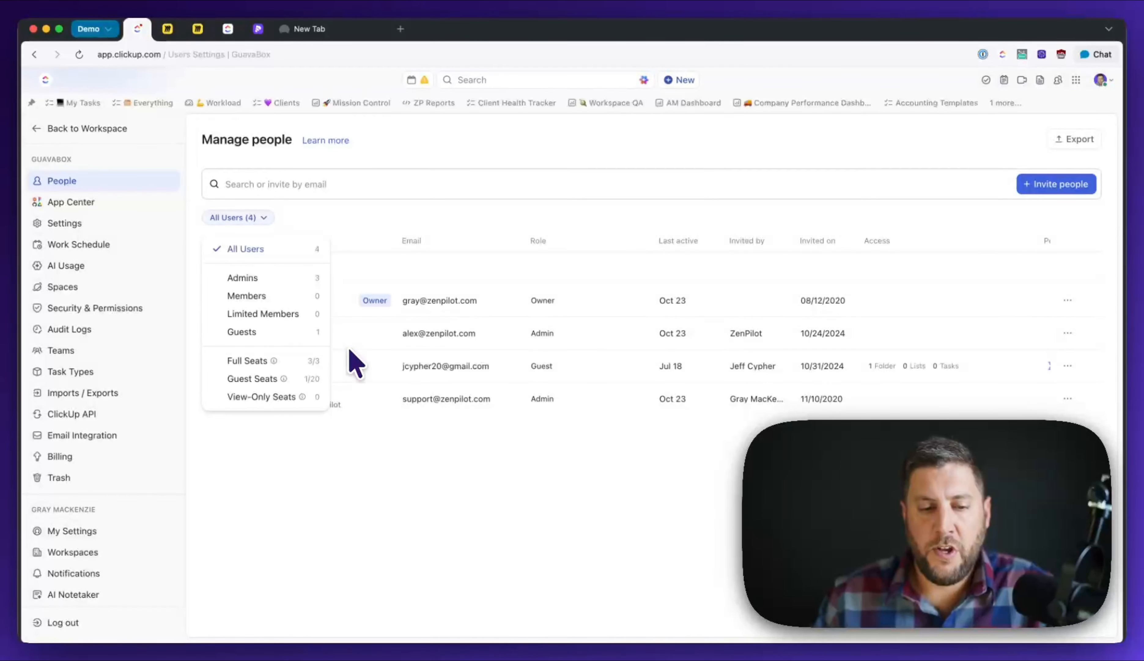
click(443, 184)
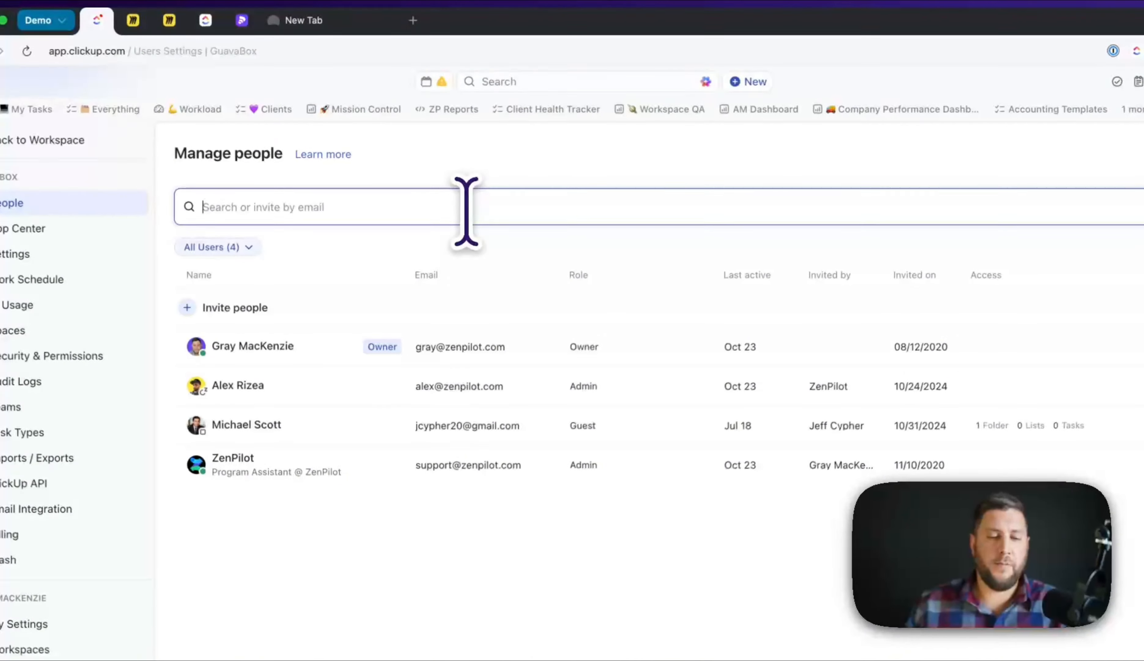
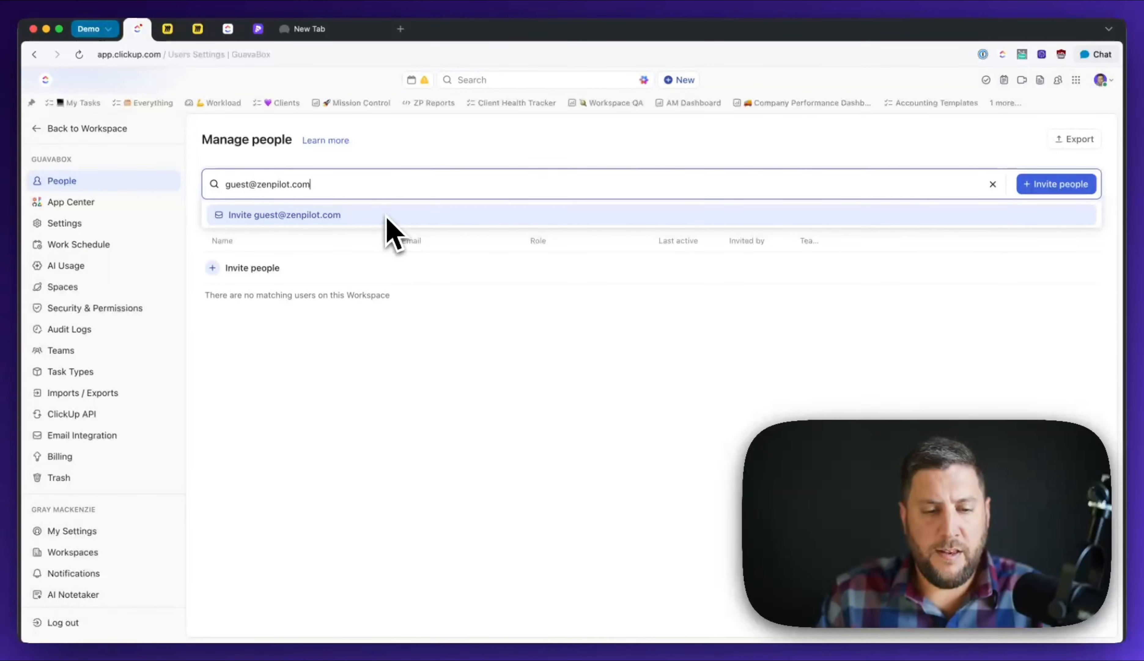
key(super+a)
key(BackSpace)
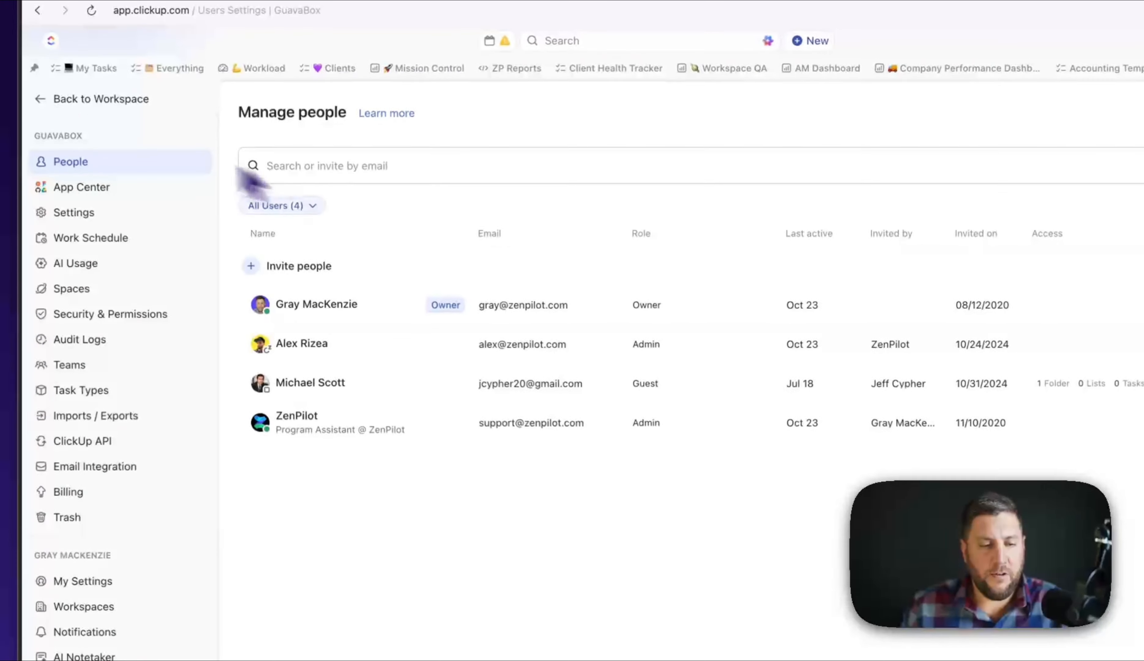
- Return to the workspace and open the Target - Client Portal list under Delivery > Target
click(46, 101)
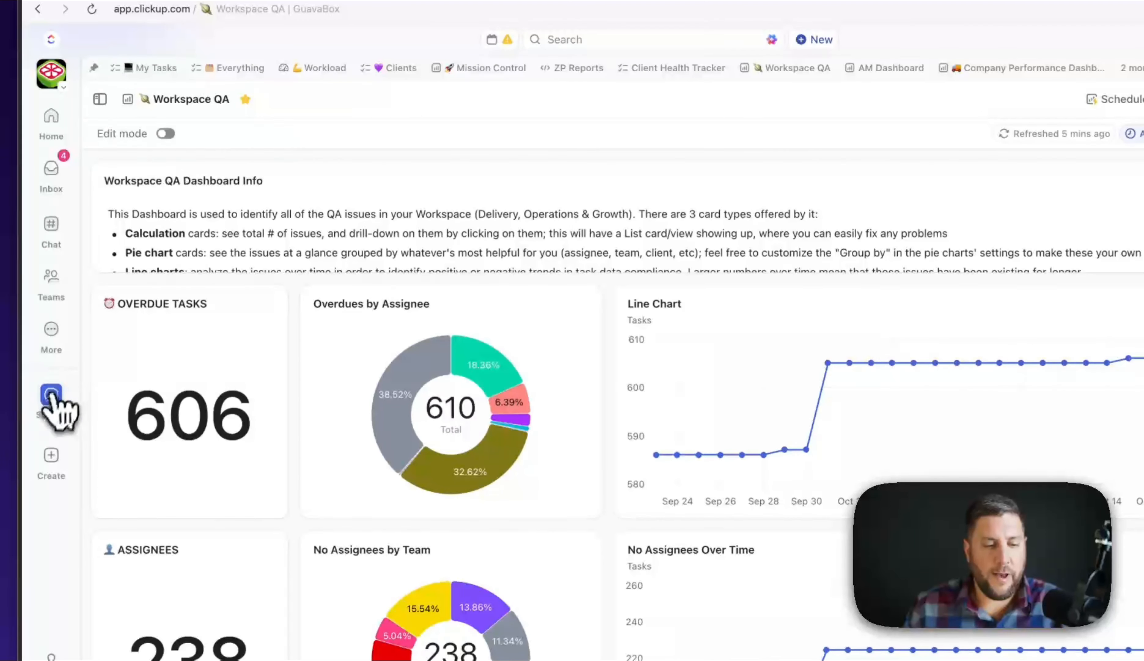
click(50, 396)
click(100, 139)
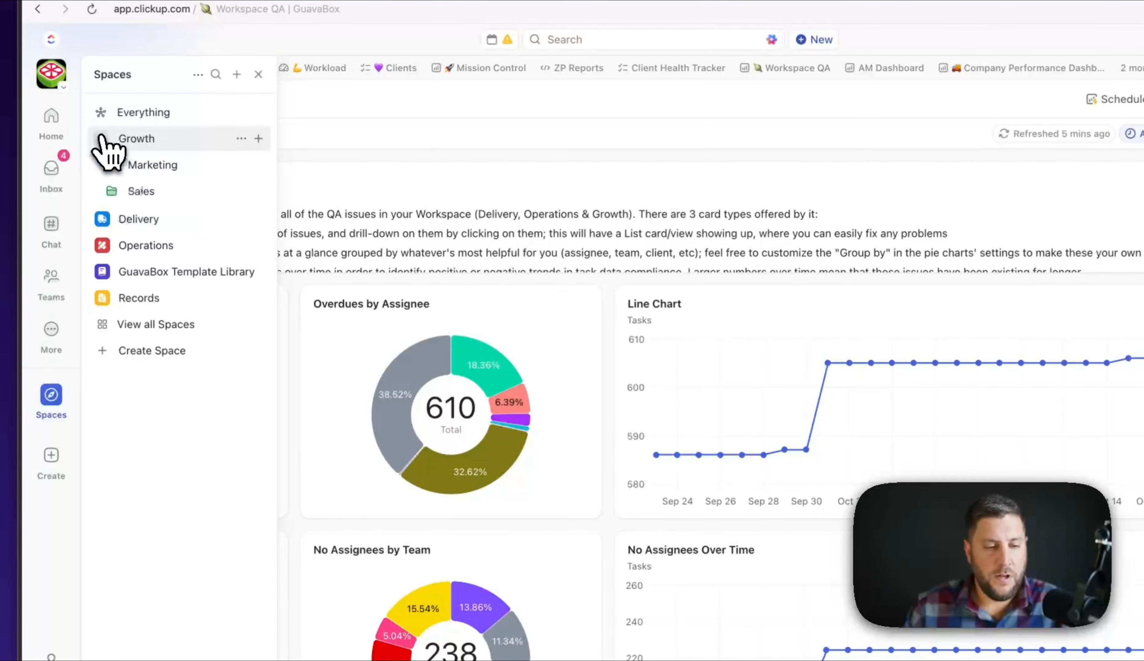
click(101, 139)
click(100, 164)
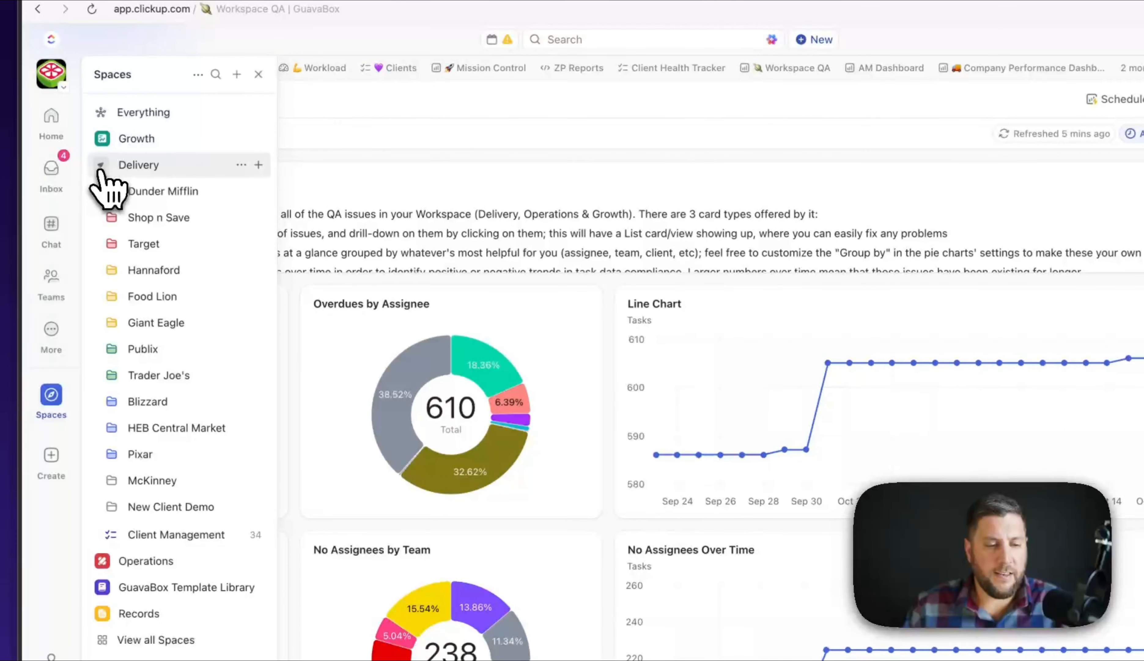
click(111, 244)
click(184, 324)
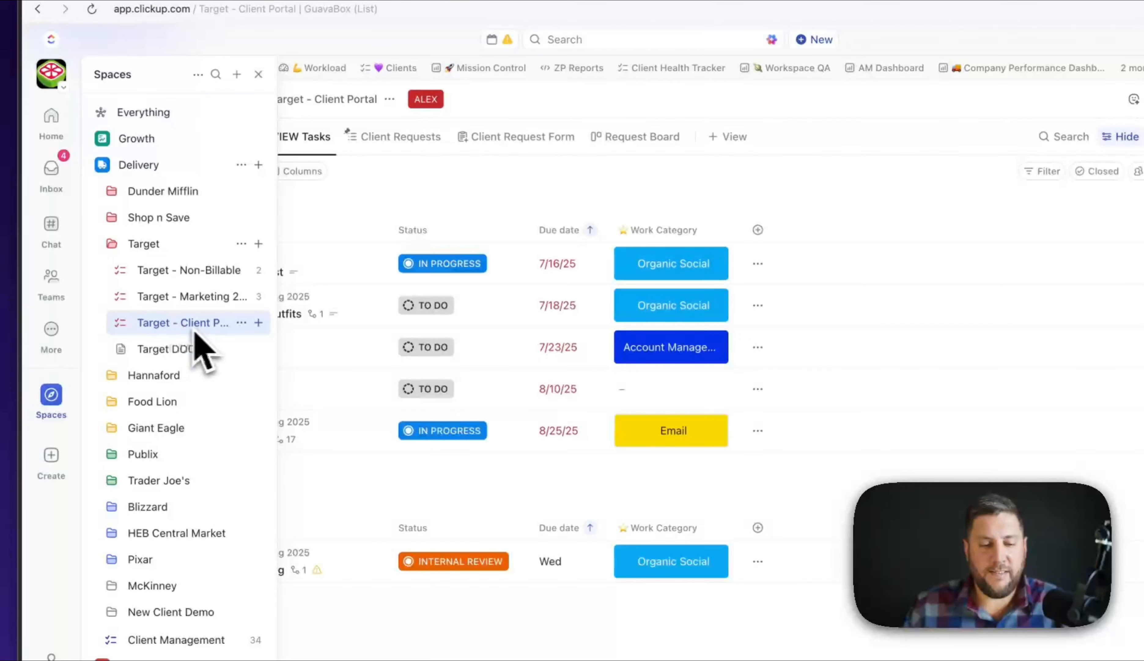
- Review the Target - Client Portal list's Share this List settings, then close them
right_click(220, 327)
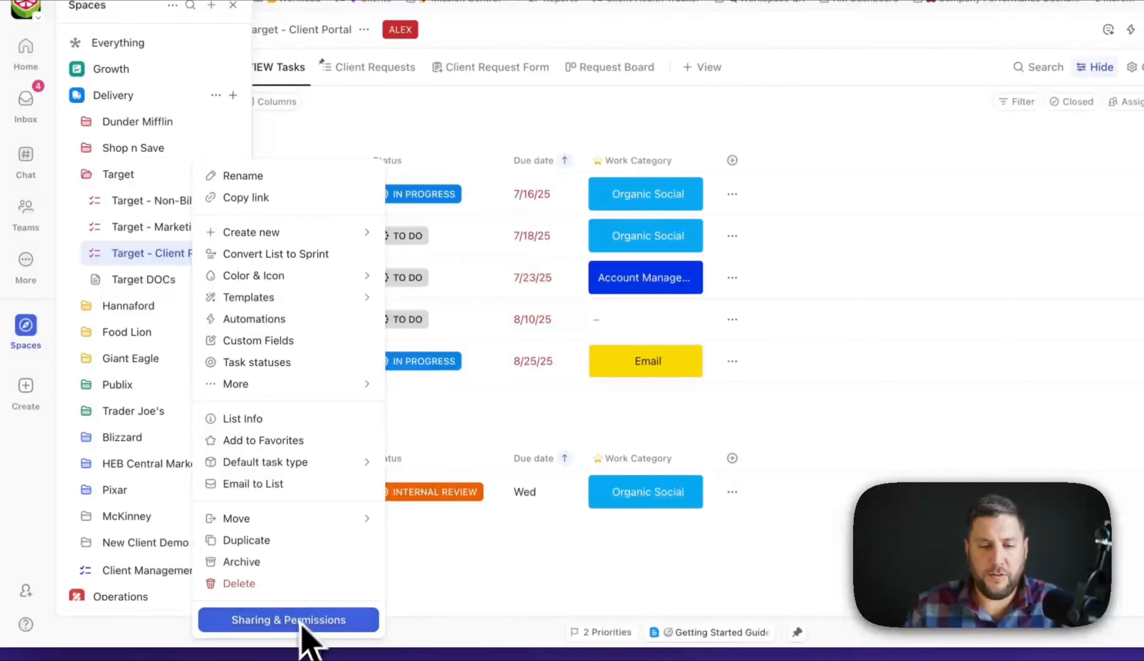
click(141, 260)
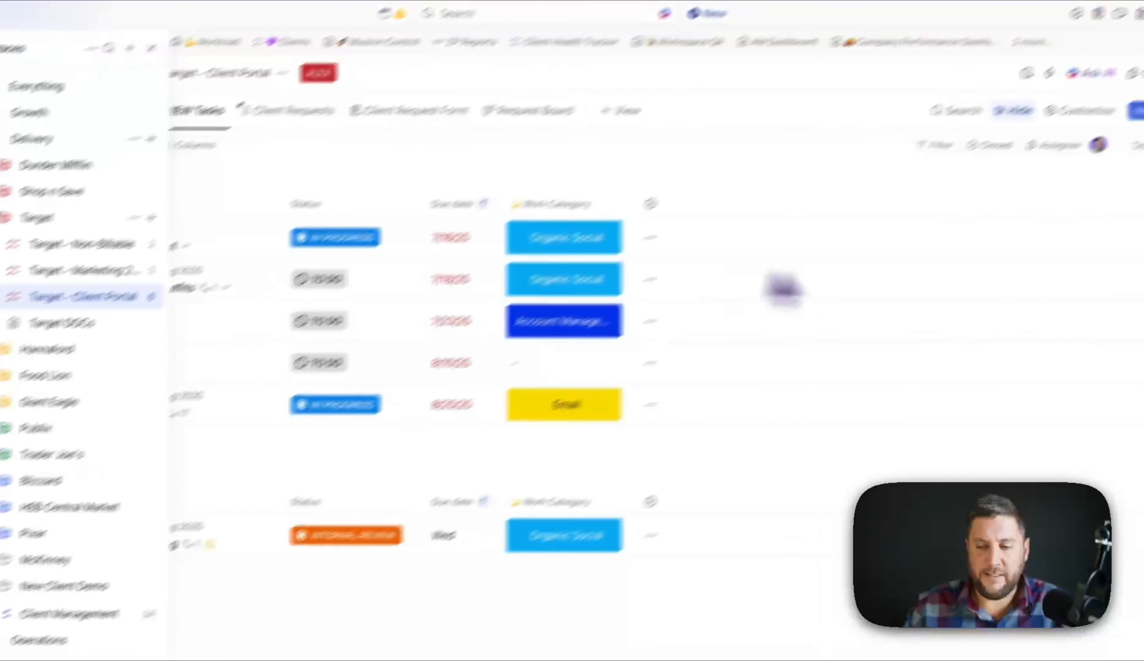
click(1056, 127)
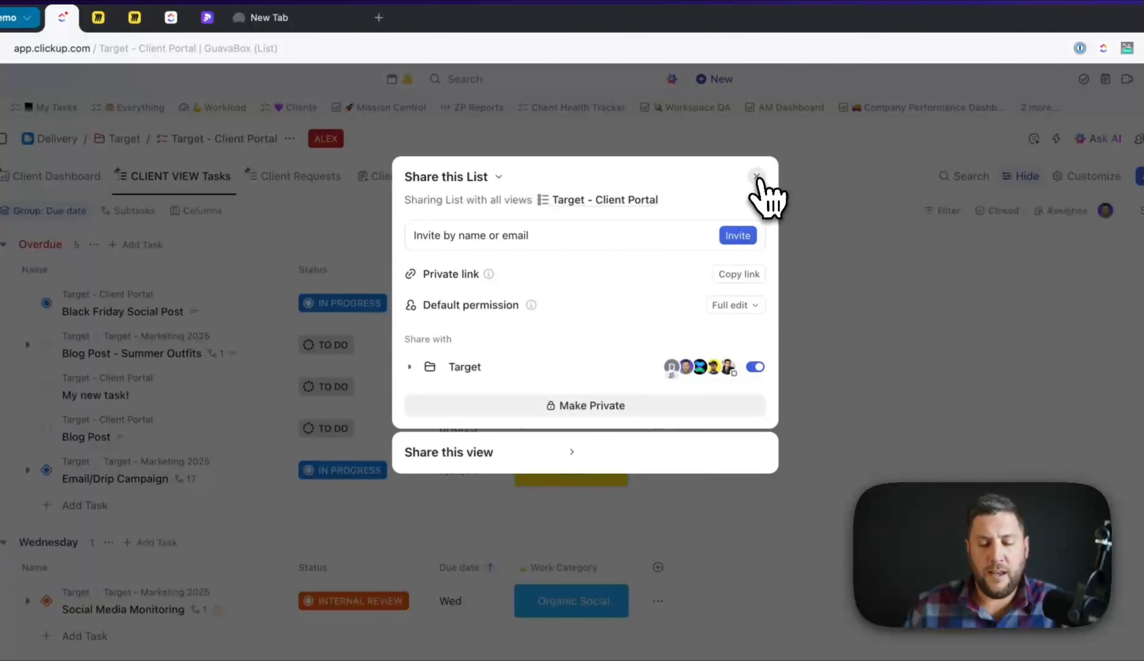
click(758, 177)
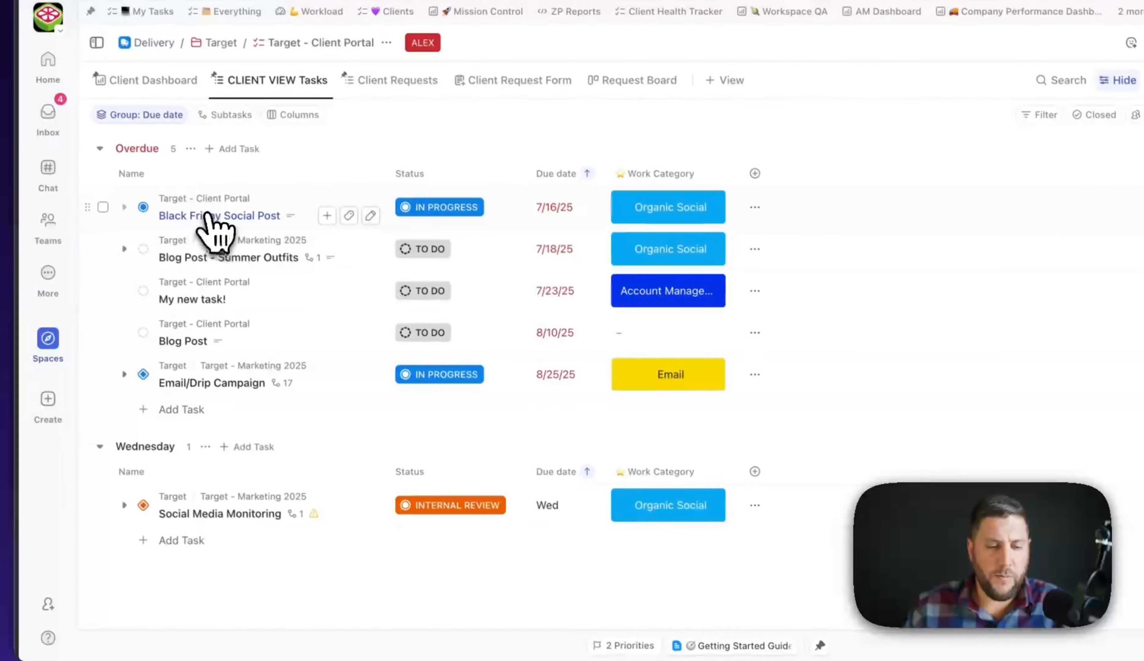
- Expand Email/Drip Campaign to show its subtasks, glancing at task and subtask menus
right_click(113, 316)
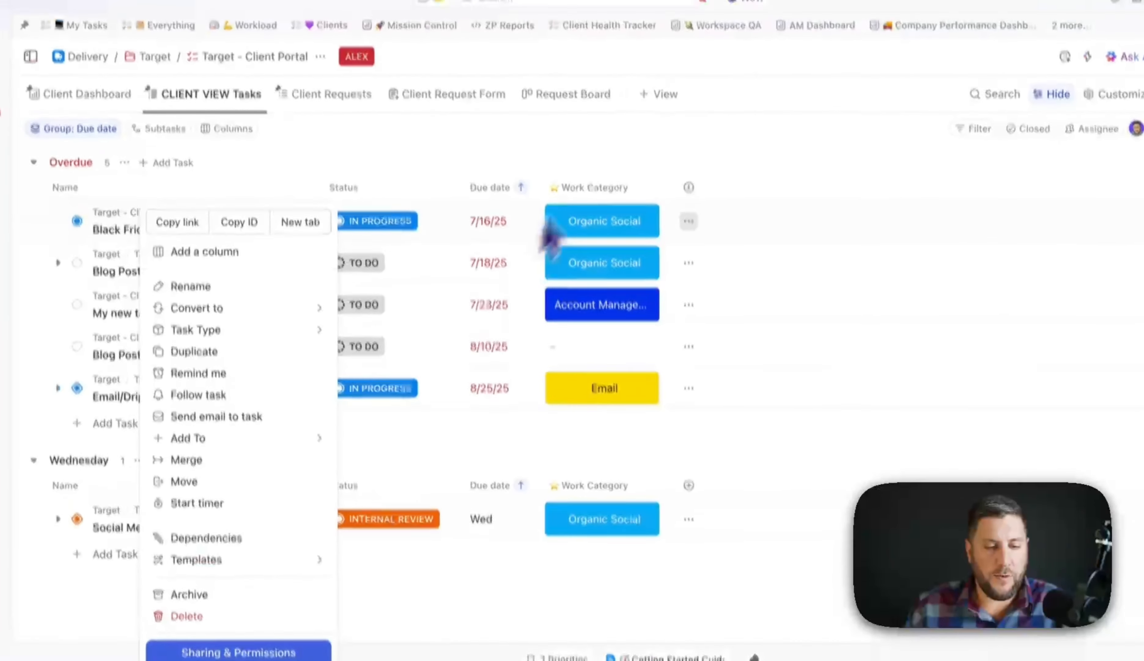
click(664, 122)
click(62, 441)
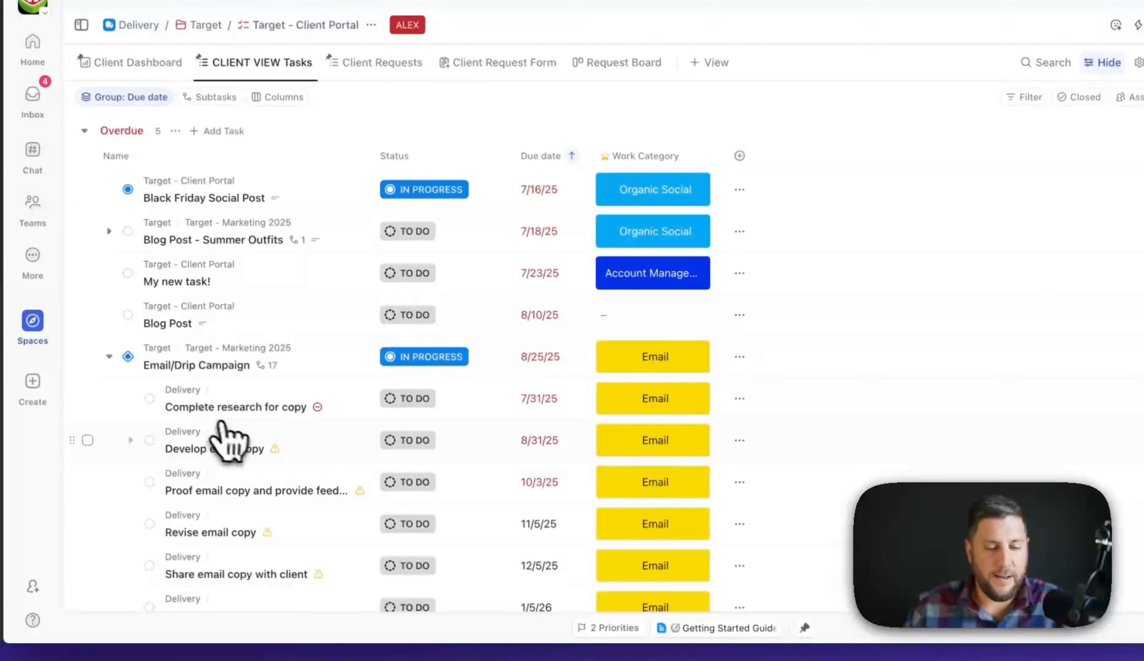
right_click(233, 411)
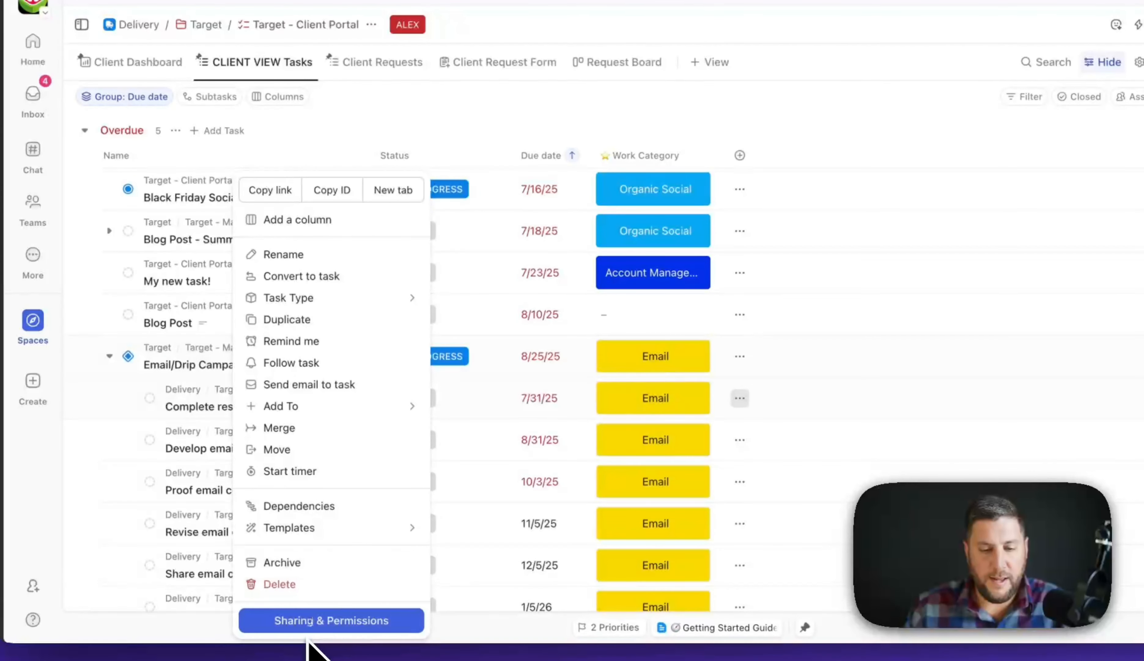
click(509, 170)
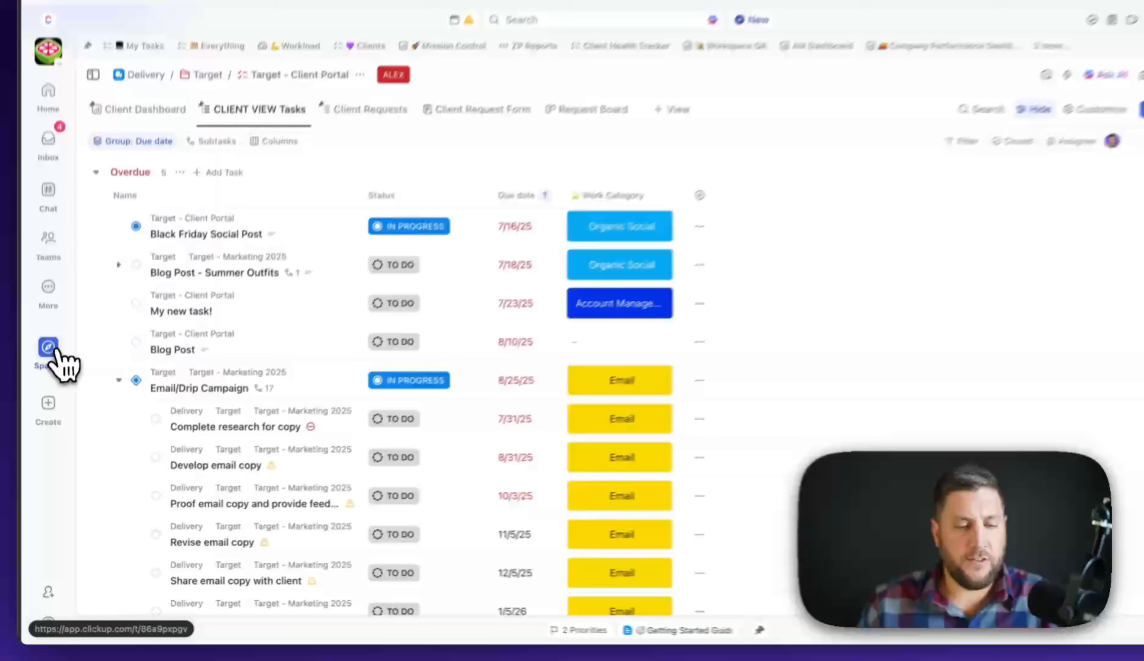
- Open sharing and permissions for the Target - Client Portal list
click(45, 374)
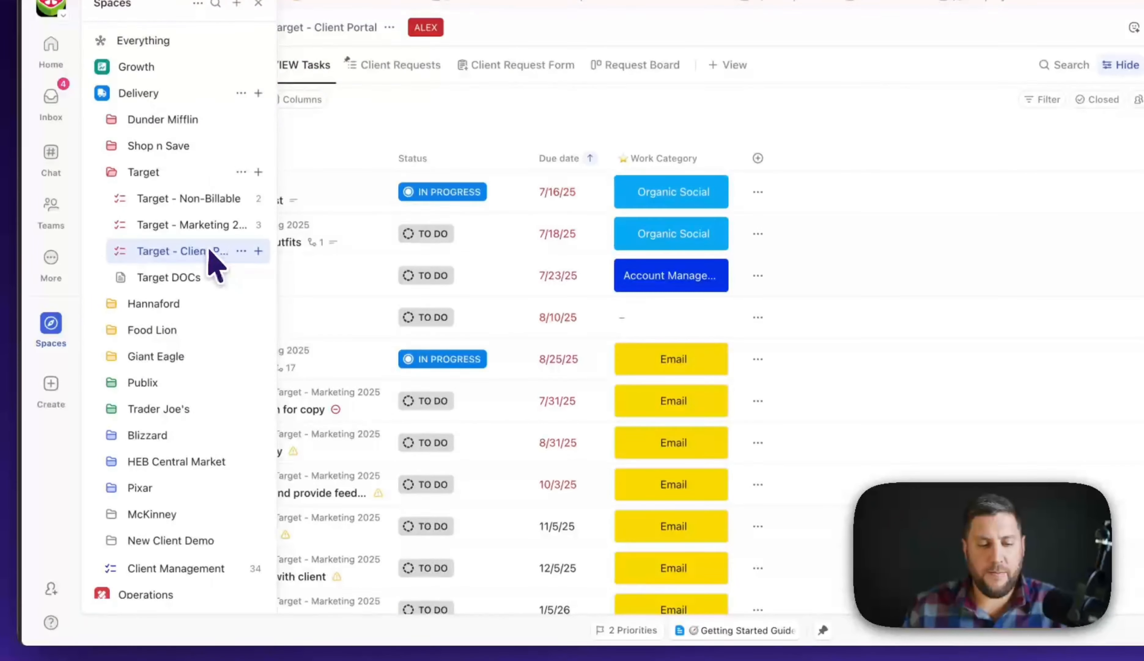
right_click(209, 256)
click(332, 618)
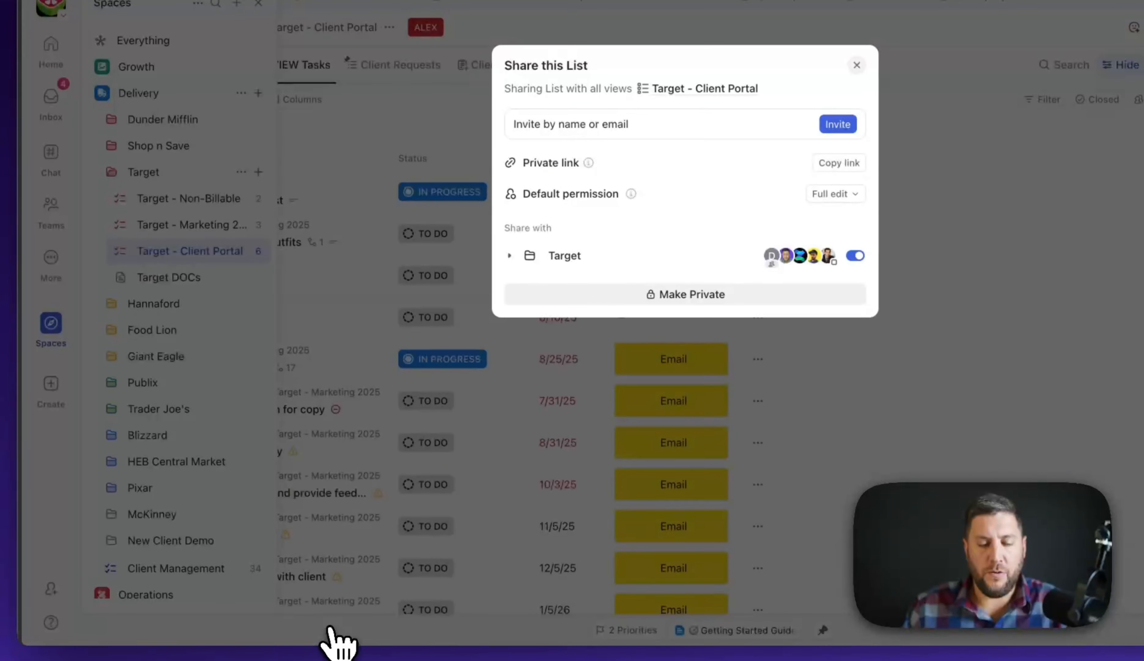
- Add a company-domain e-mail as invitee and view the roles, where Guest is unavailable
click(611, 132)
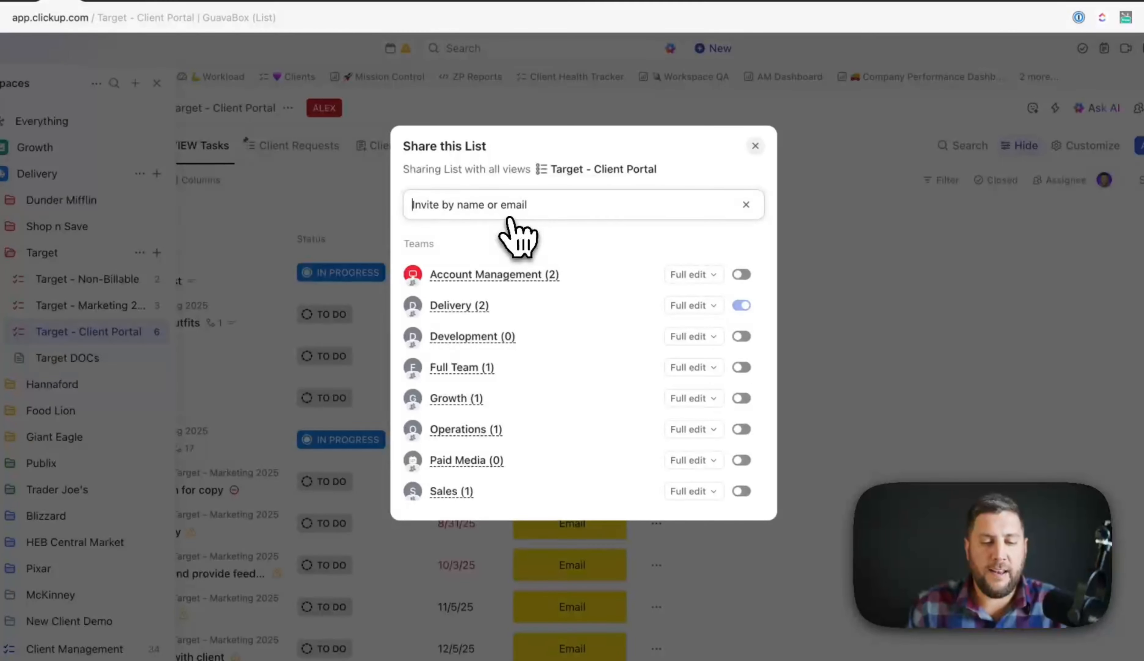
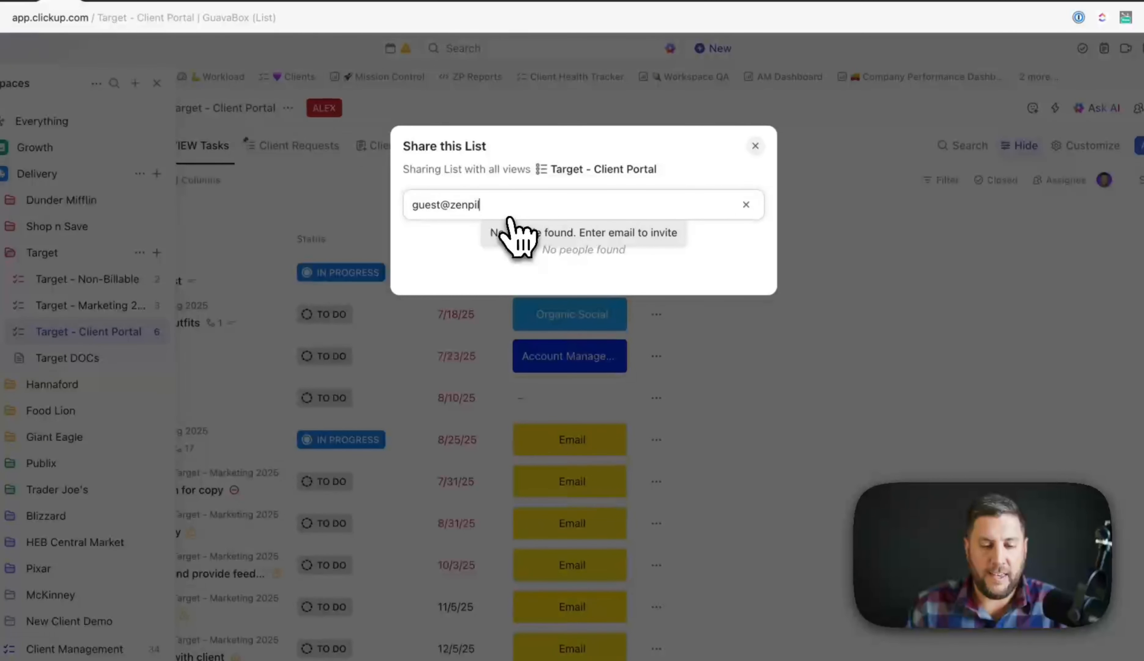
click(565, 239)
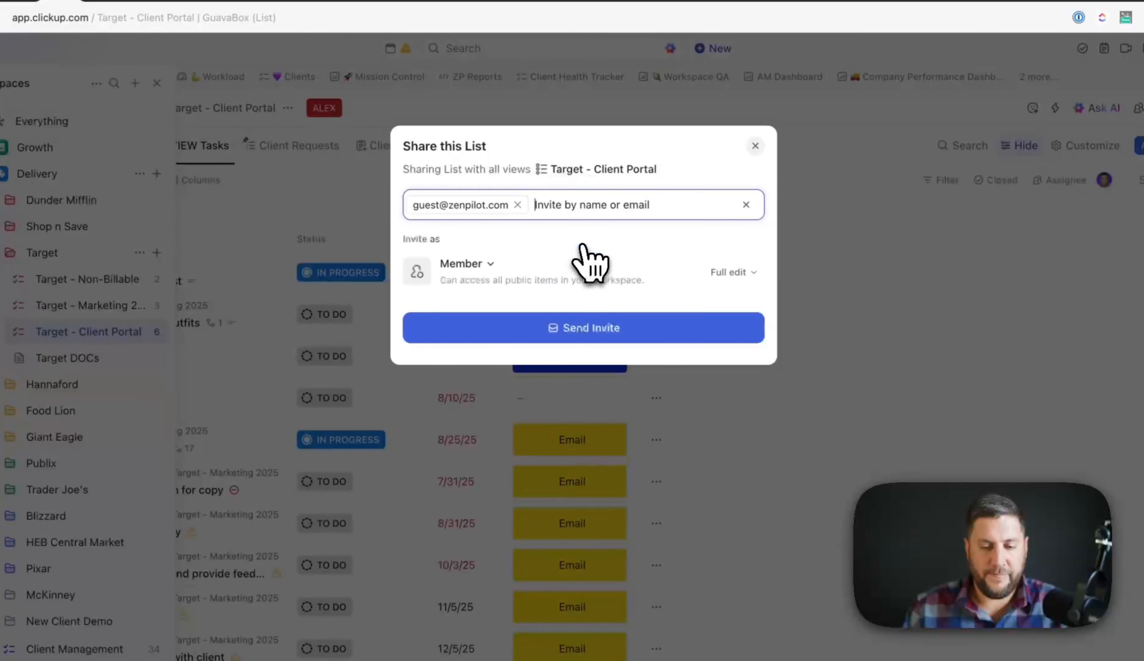
click(482, 265)
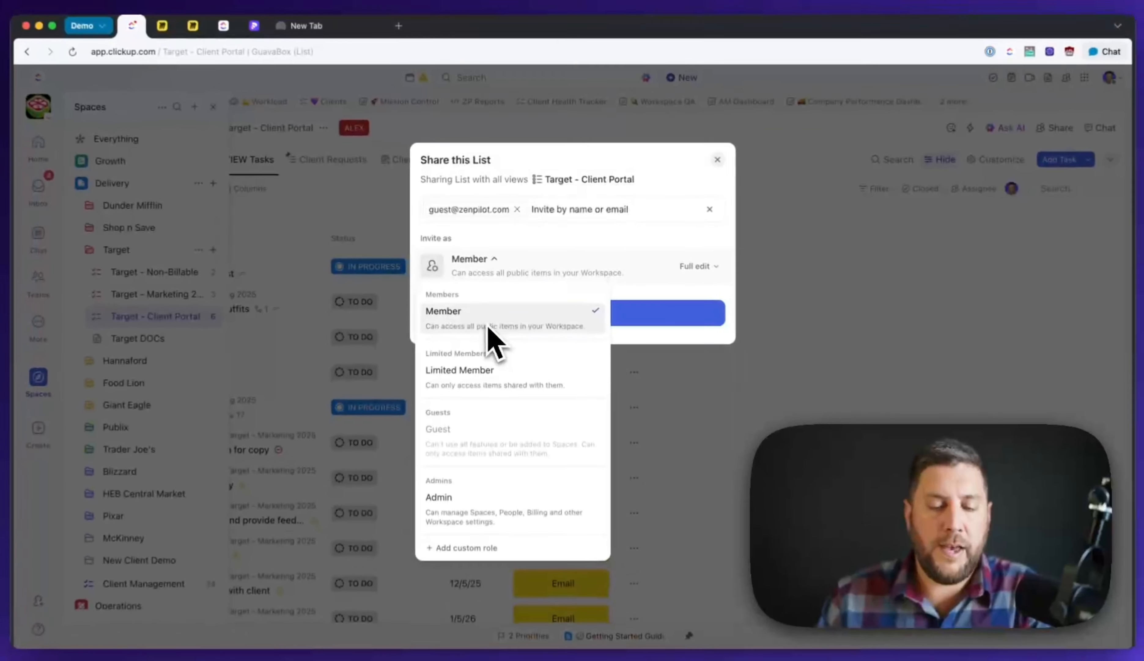
mouse_move(508, 439)
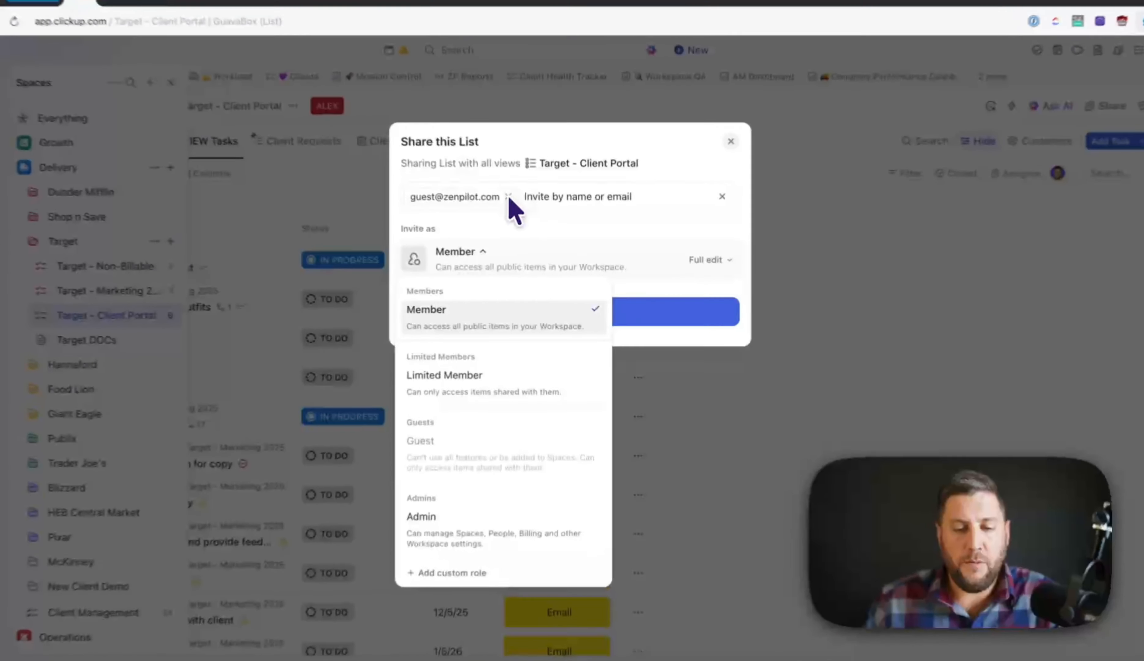
- Replace the company address with an outside e-mail, invited as Guest with Full edit access
click(518, 210)
click(517, 210)
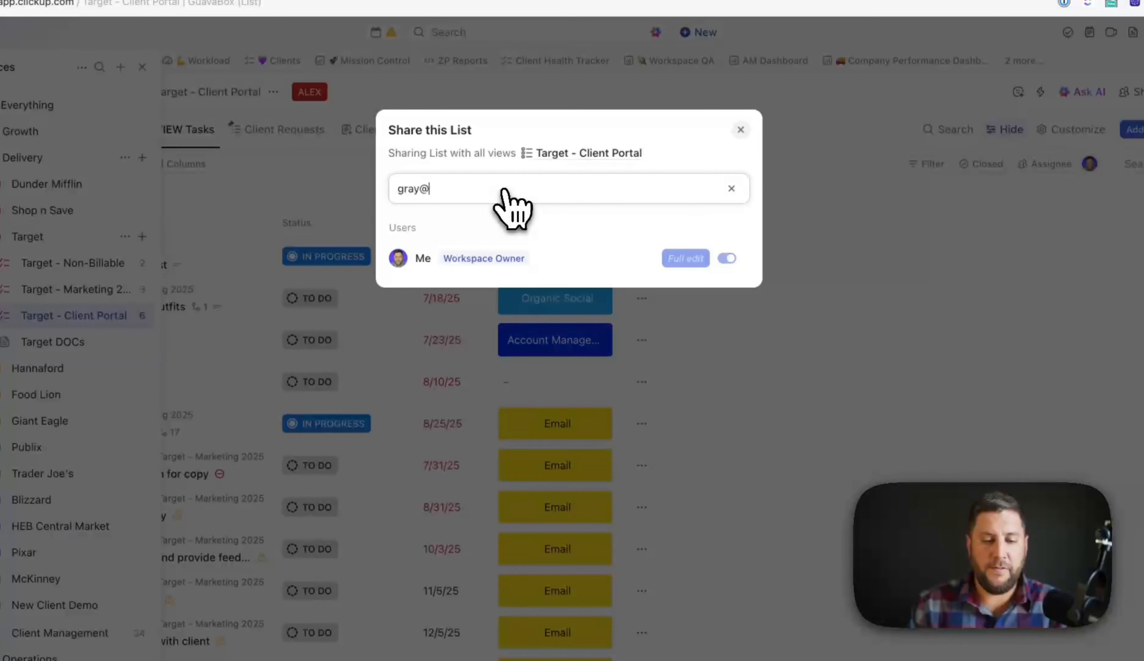
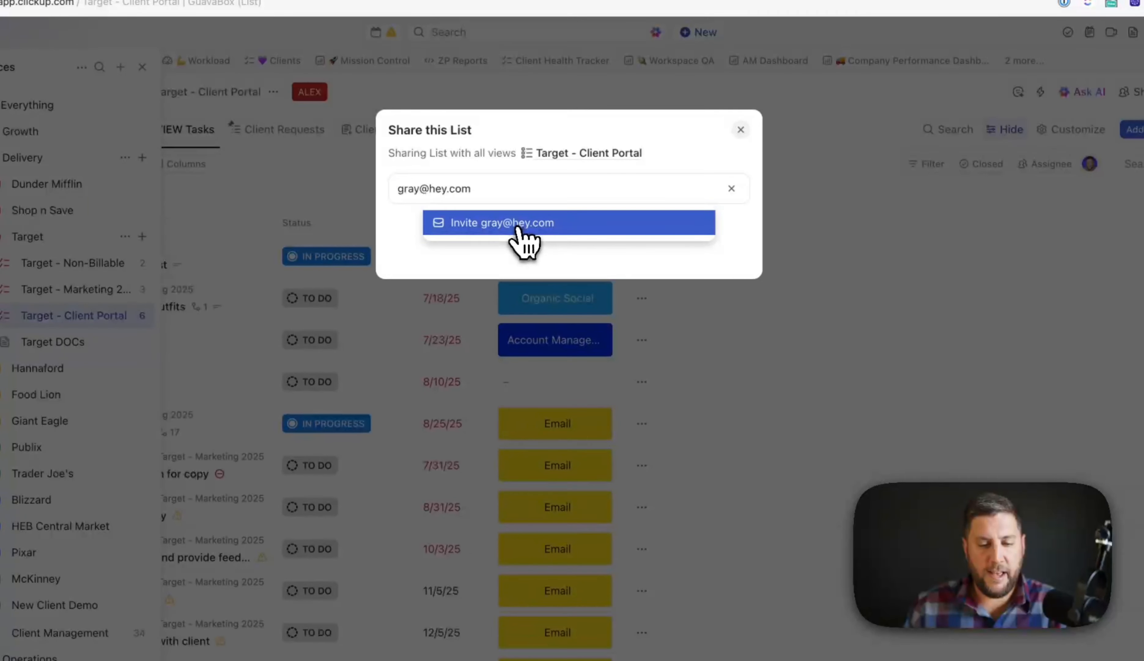
click(519, 223)
click(494, 243)
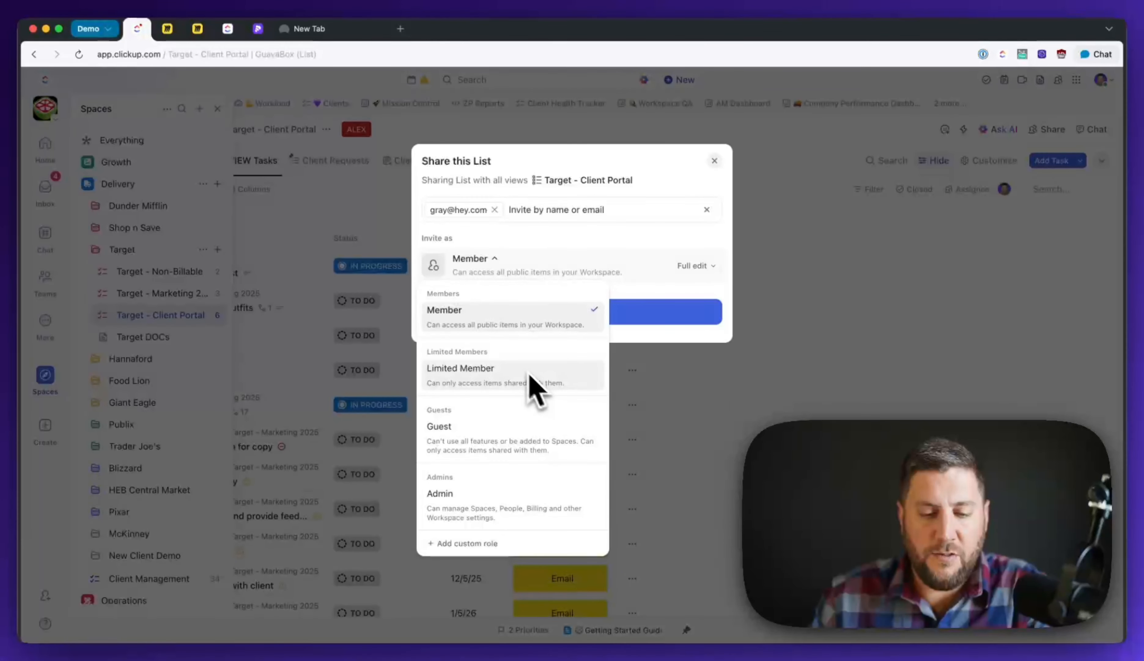
click(551, 437)
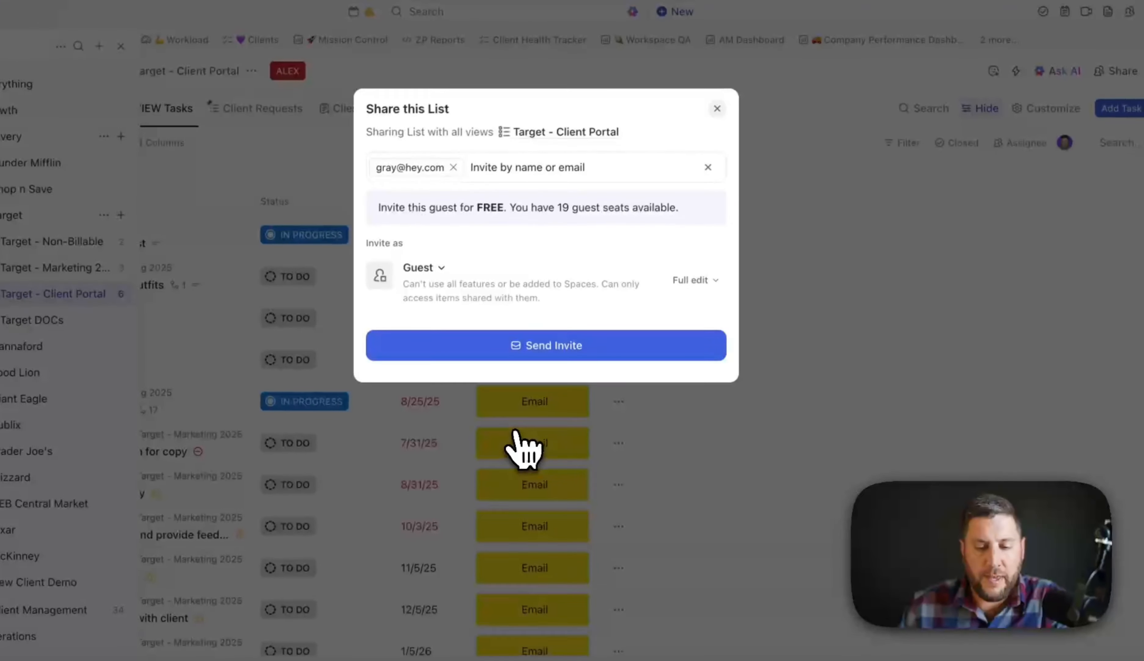
click(695, 280)
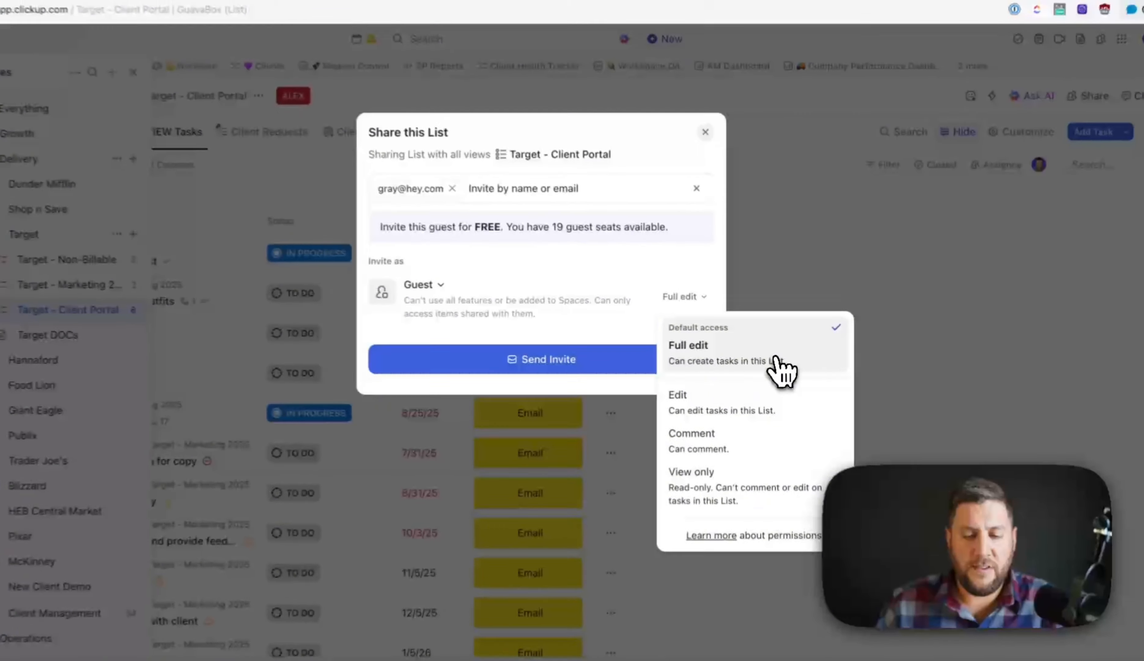
click(777, 361)
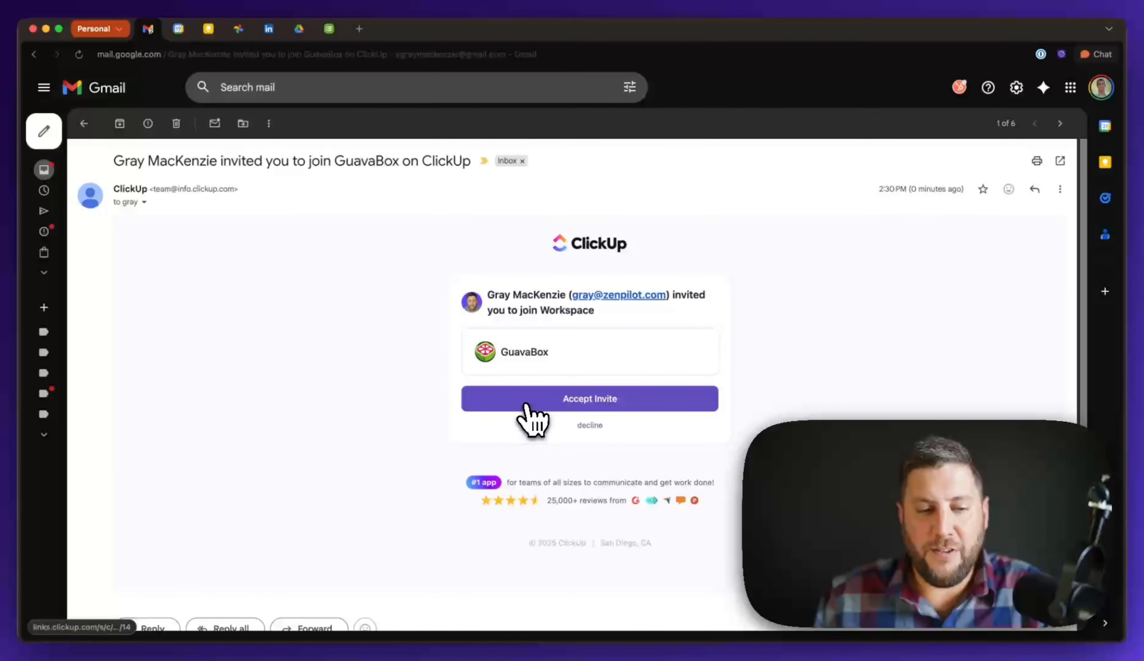
- Accept the GuavaBox invitation from the Gmail e-mail and switch to ClickUp's sign-up tab
click(527, 406)
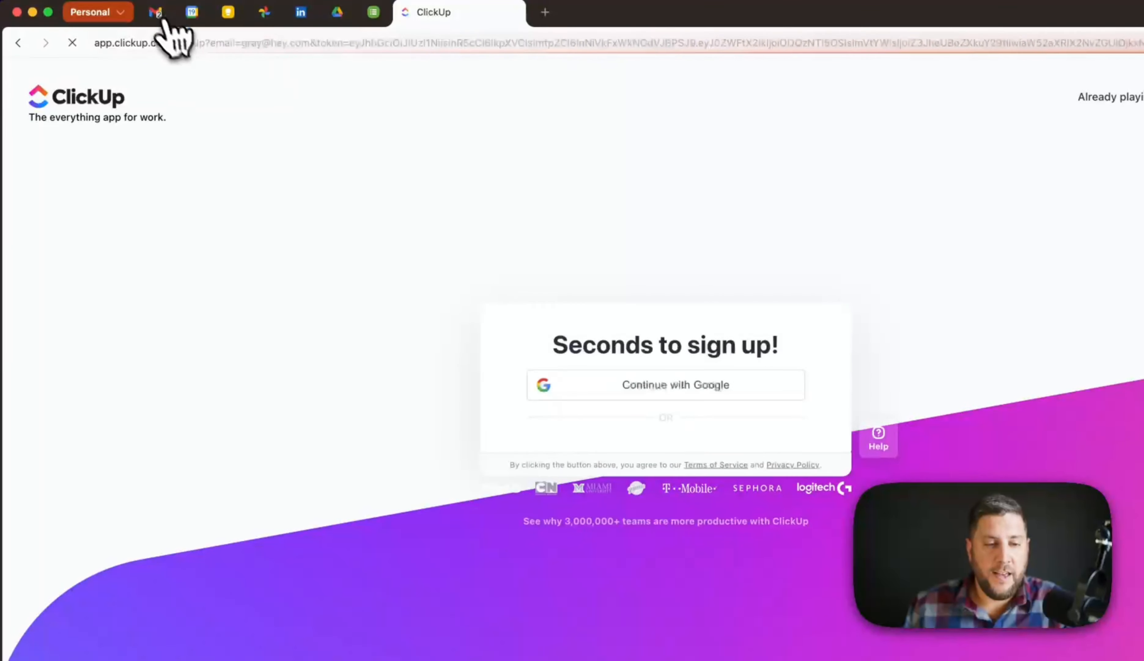
click(156, 12)
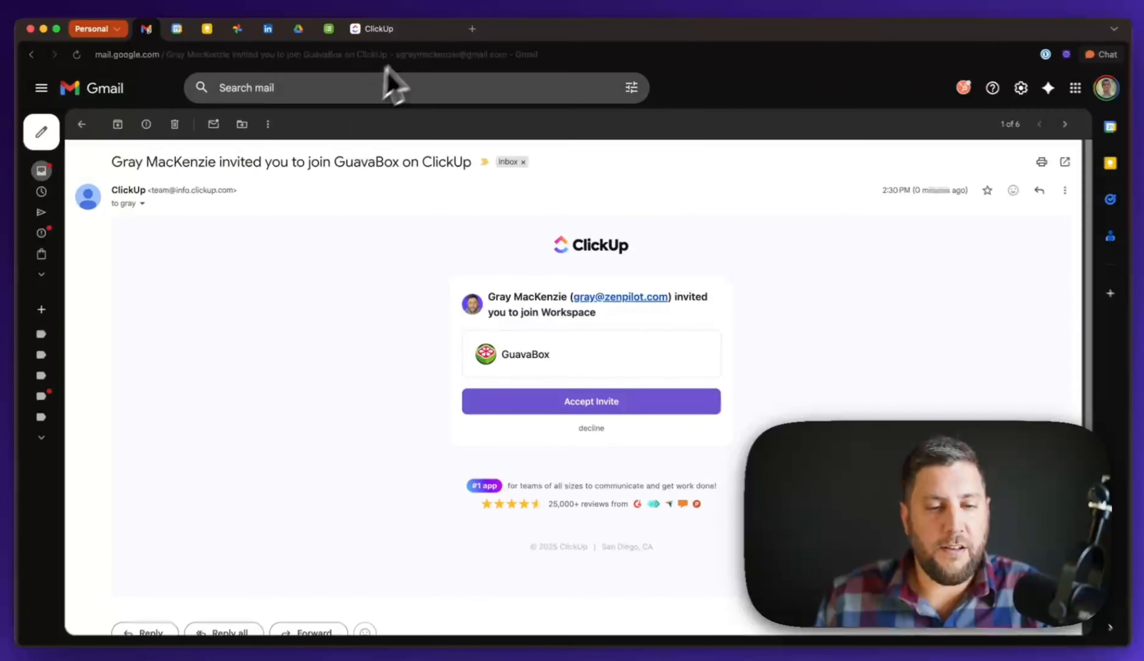
click(377, 28)
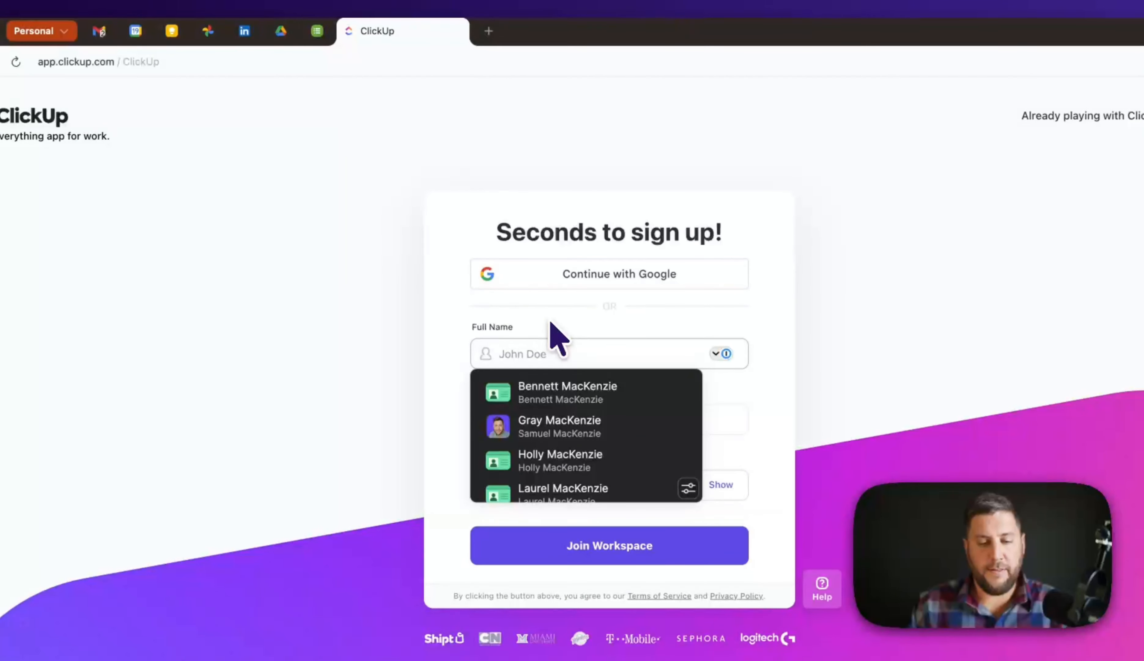
- Enter the guest's full name and a 1Password-generated password, saving the new login
text(Gray)
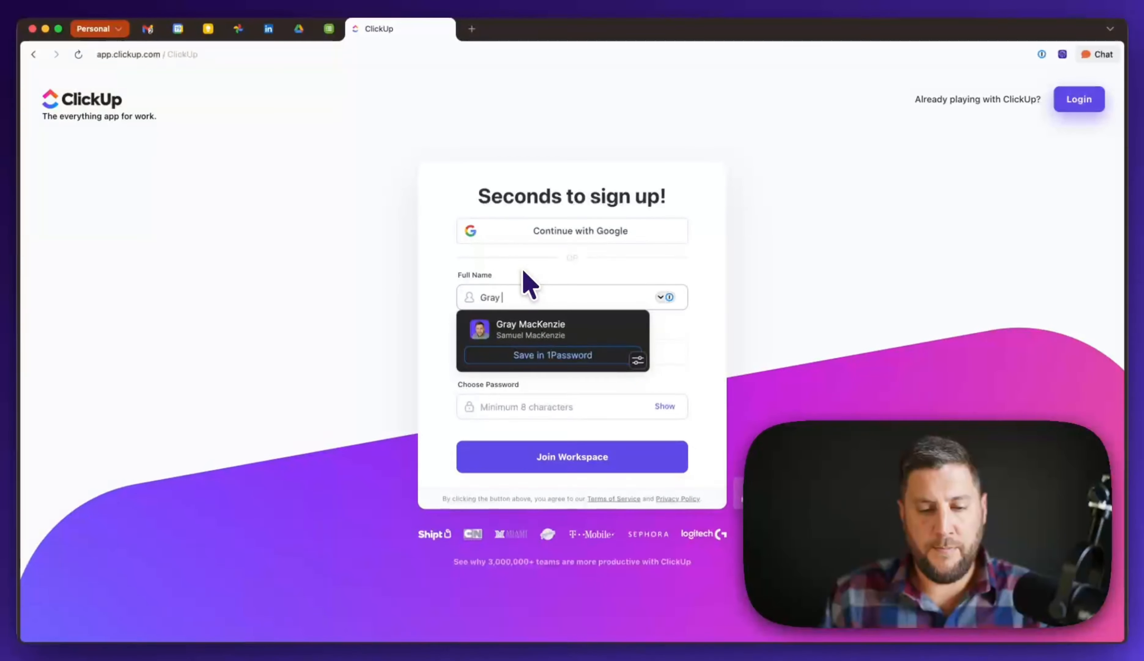
text( Guest)
key(Tab)
key(Tab)
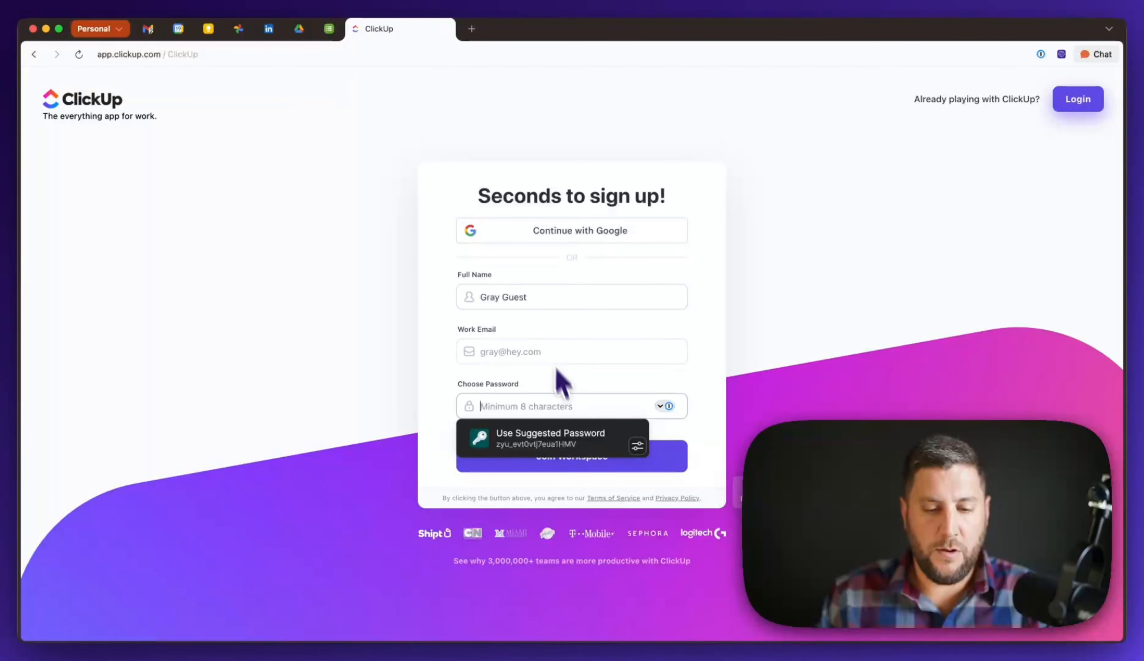
click(538, 434)
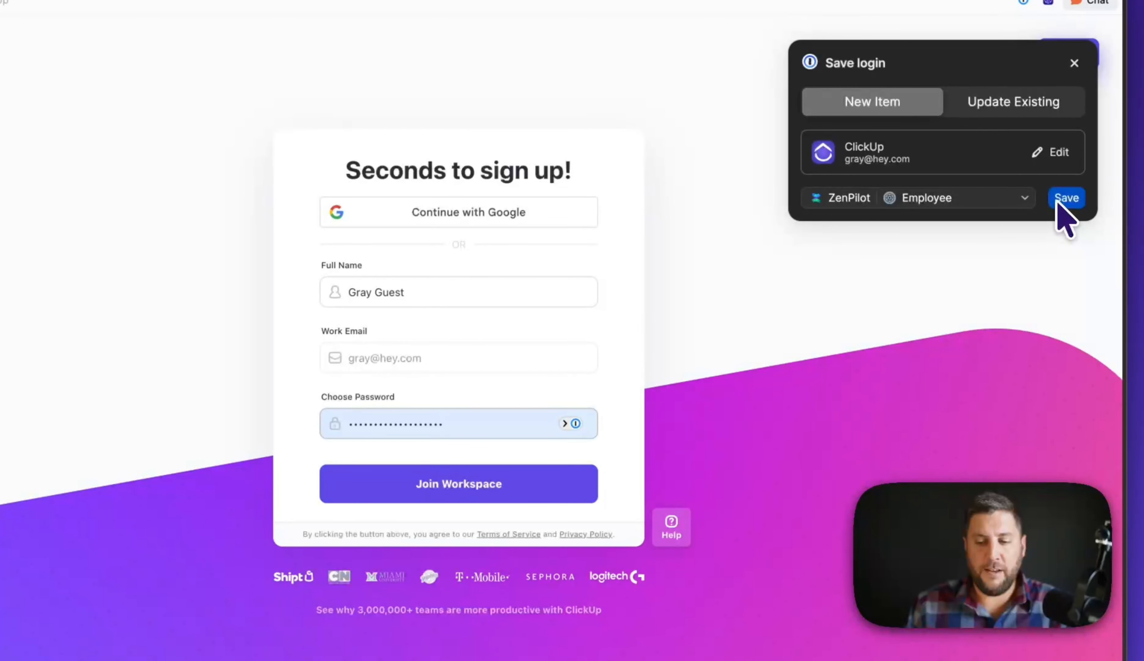
click(1064, 198)
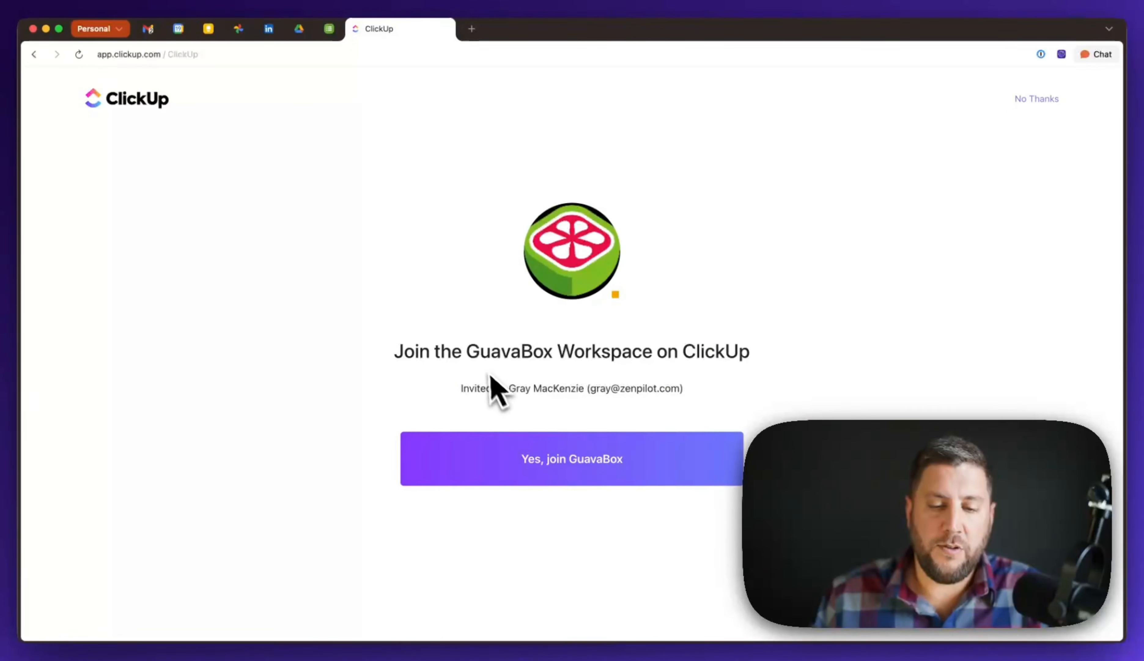
- Join GuavaBox as the guest and inspect the shared Black Friday Social Post task's fields
click(582, 473)
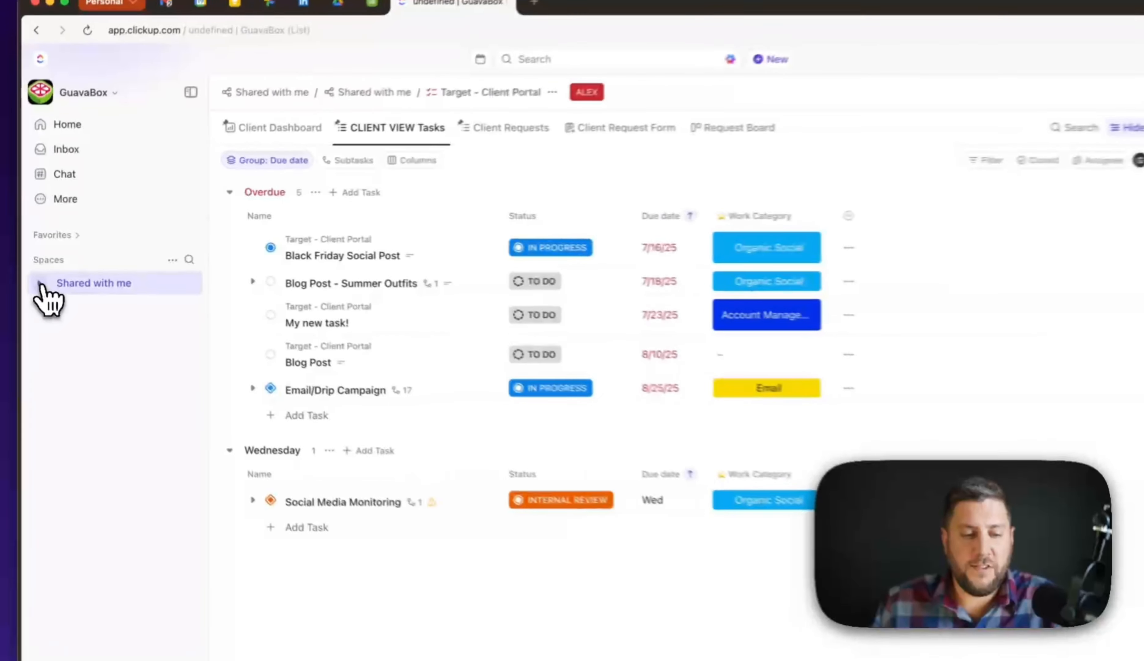
click(41, 284)
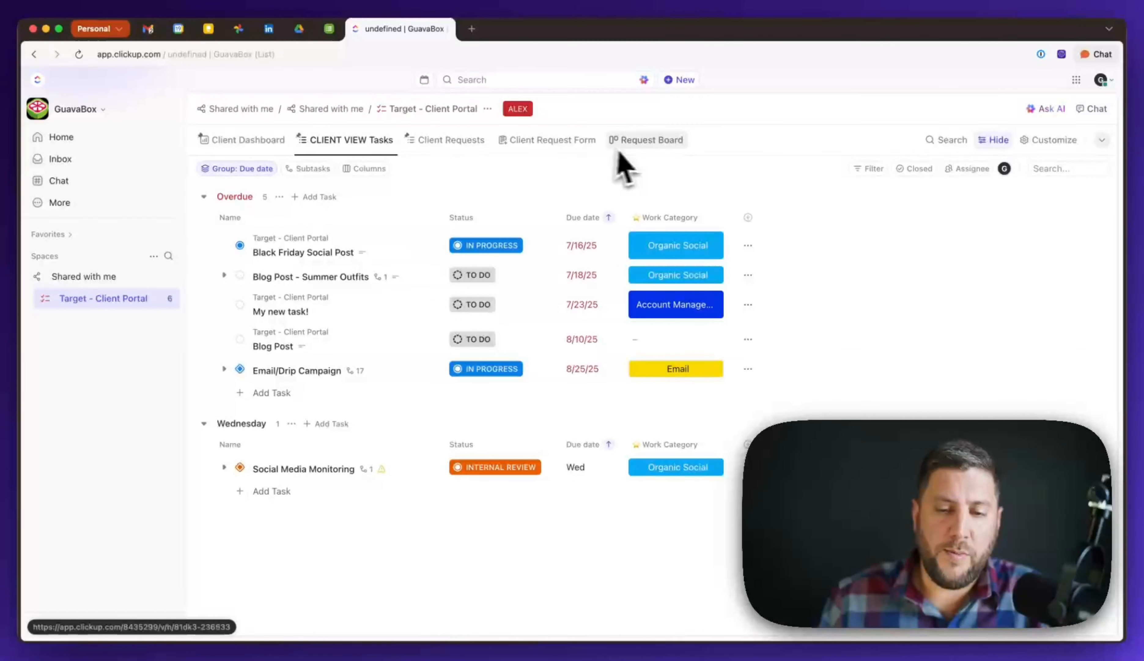
click(318, 252)
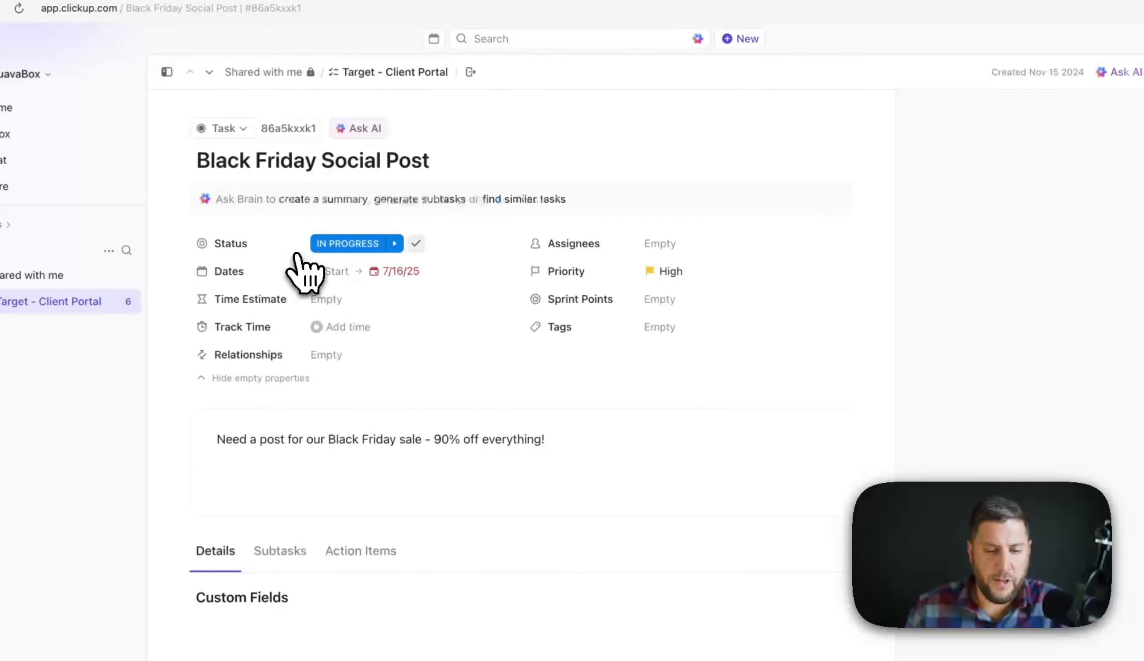
click(340, 306)
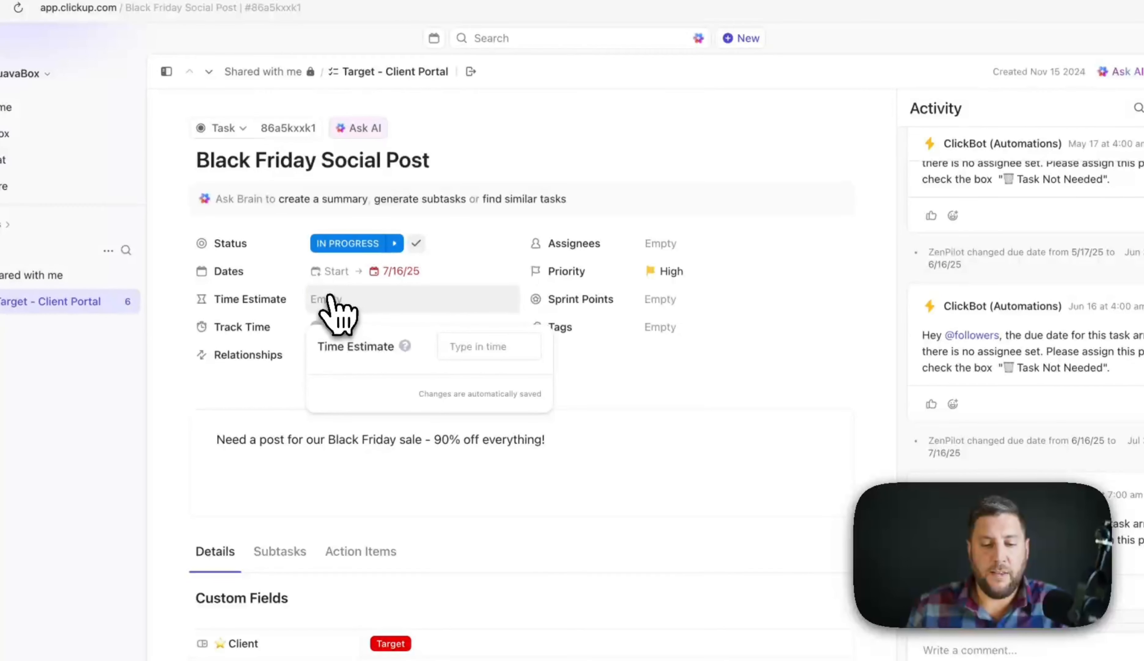
click(688, 374)
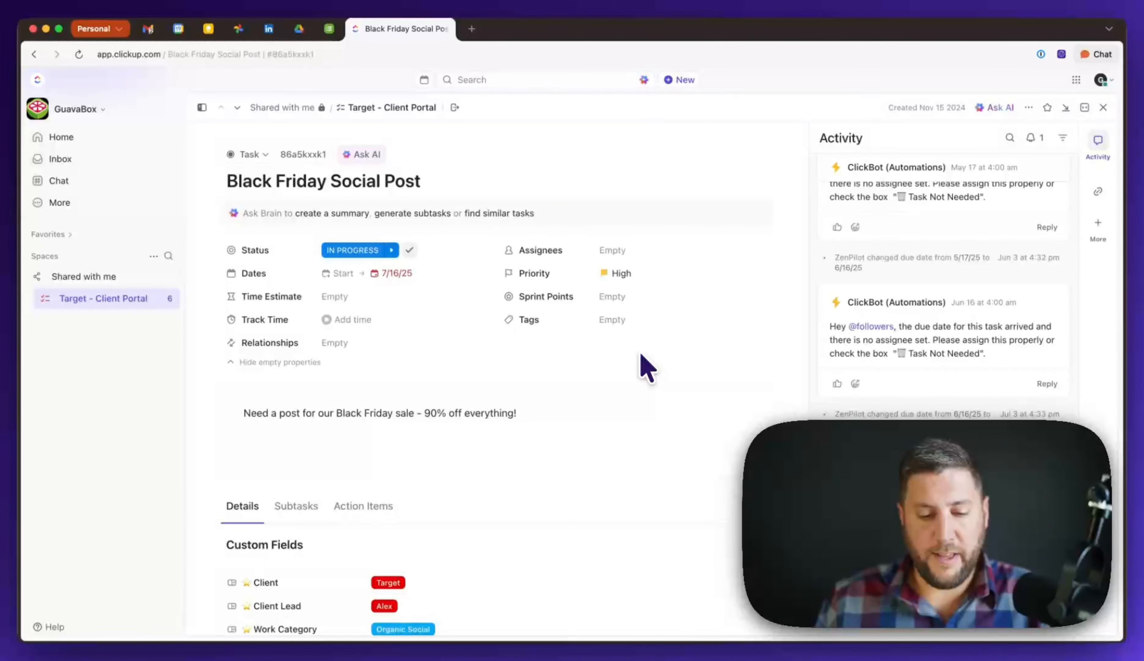
scroll(645, 366, down, 5)
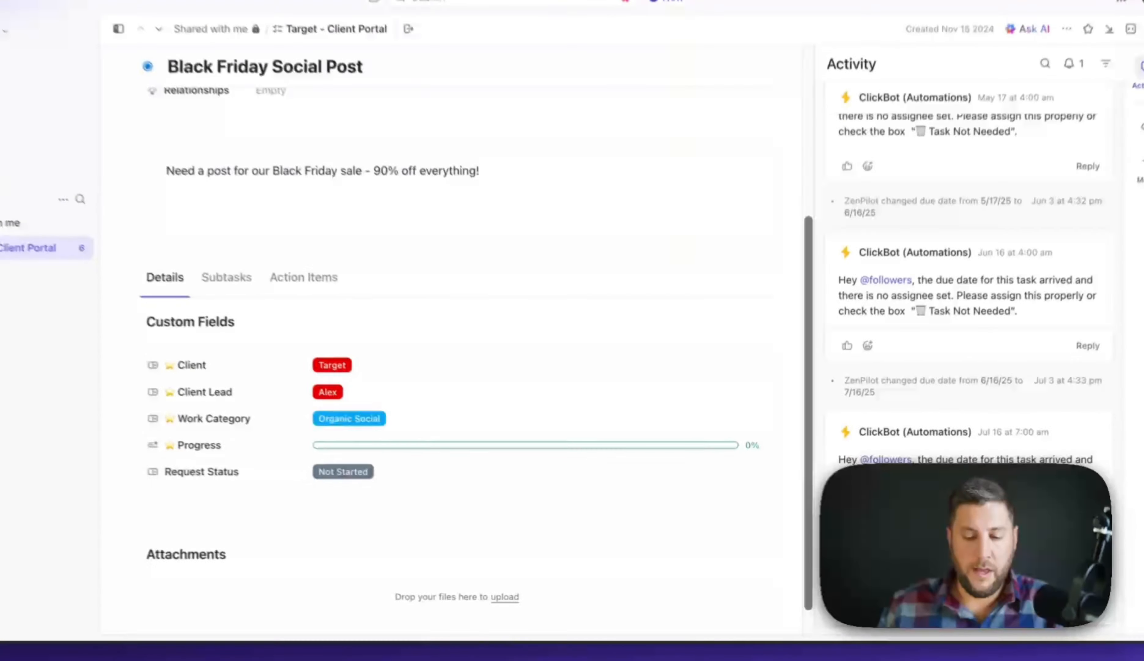
- Add a new 'Add Tasks' task to the Overdue group
click(1111, 102)
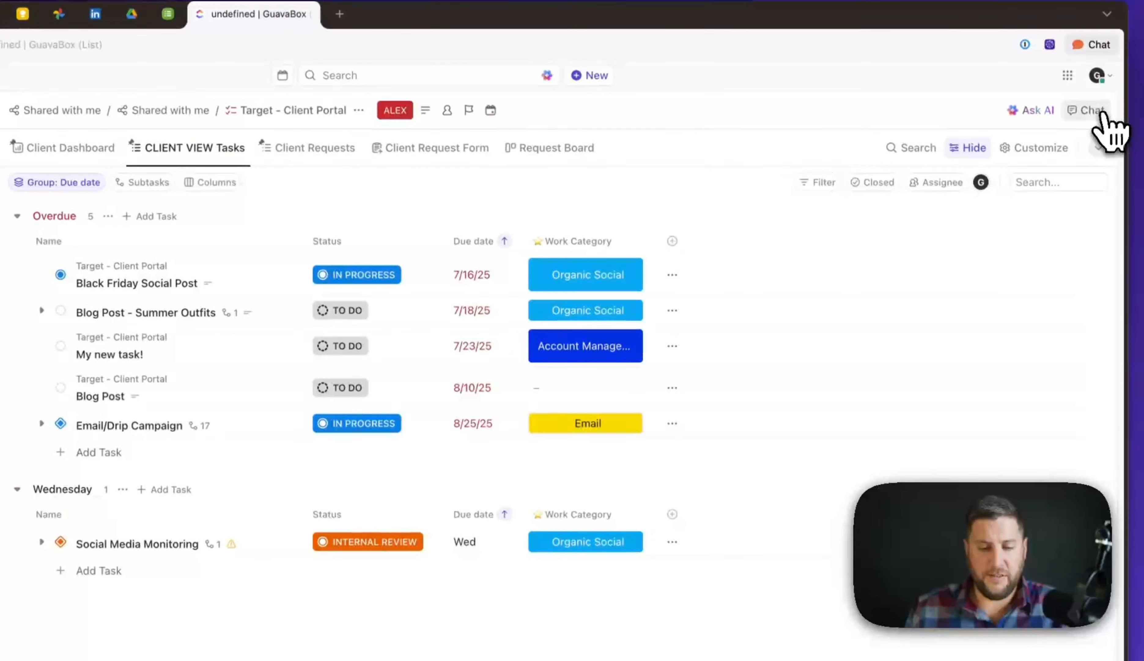
click(100, 452)
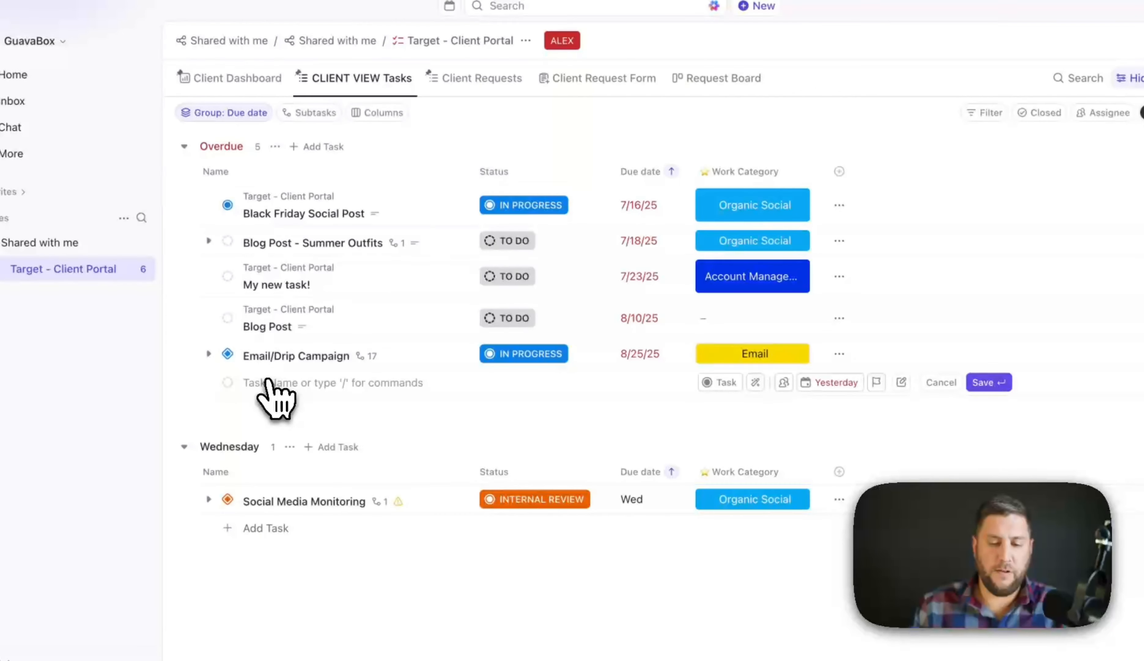
text(Add Tasks)
key(Return)
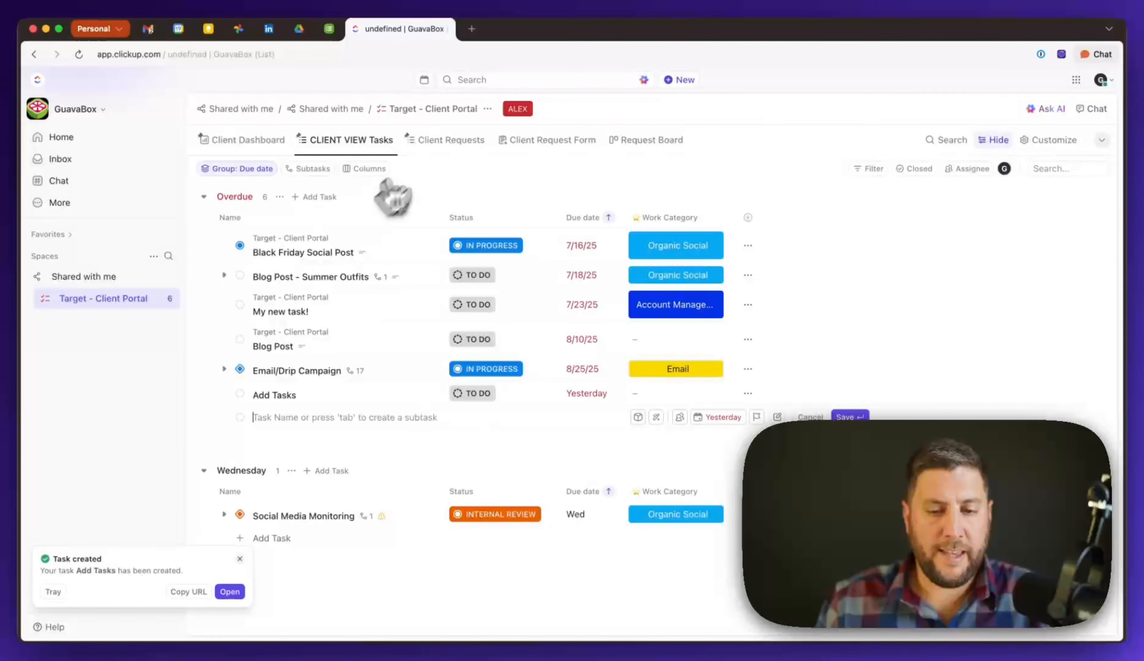
- Browse Request Board, Client Request Form, Client Requests and Client Dashboard views, ending on CLIENT VIEW Tasks
click(663, 143)
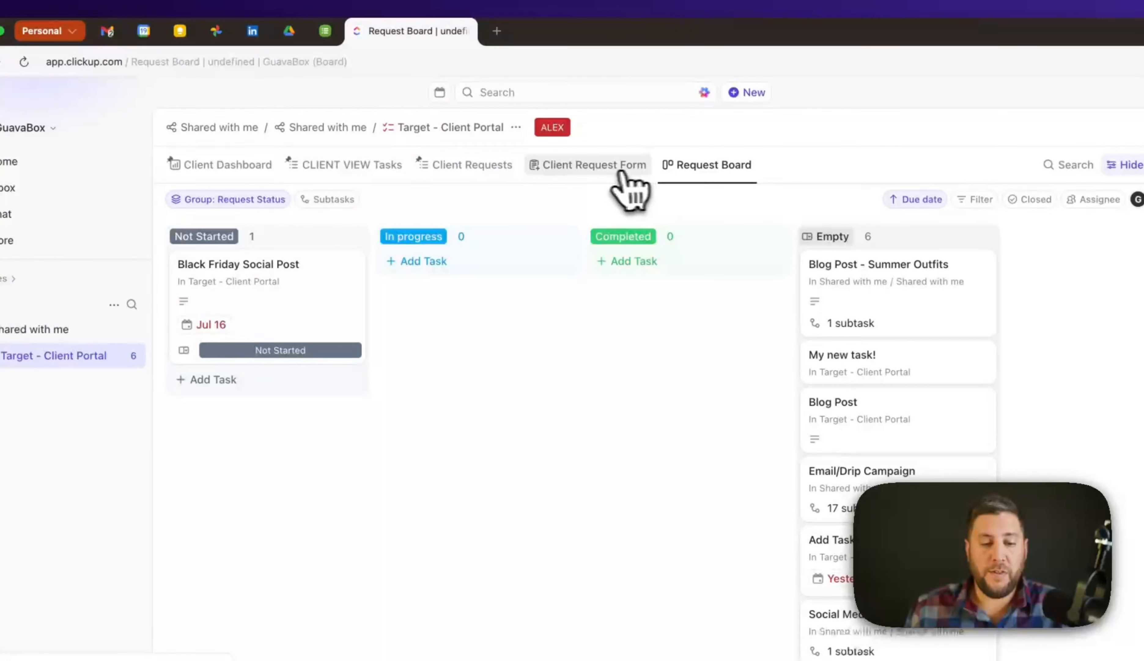
click(595, 168)
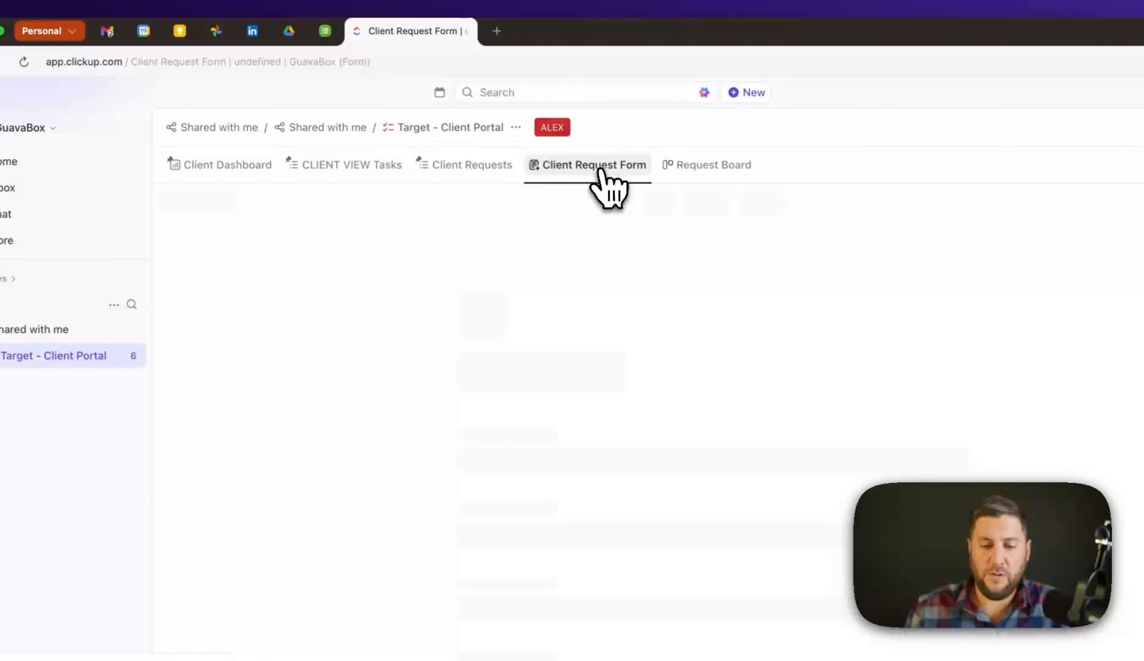
click(476, 167)
click(207, 165)
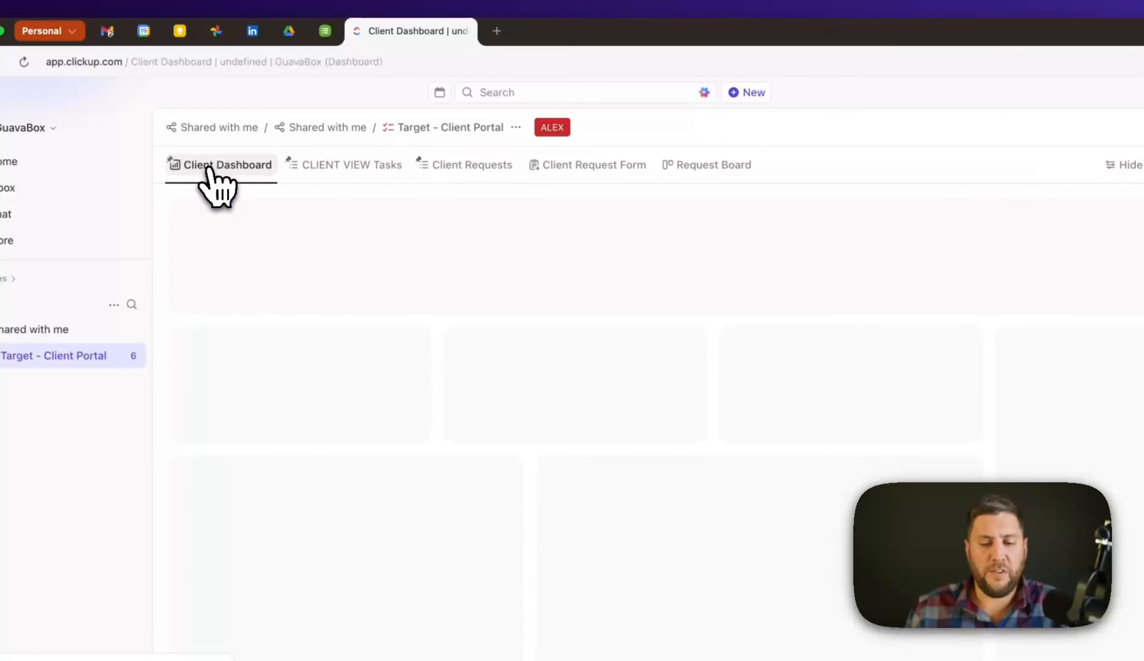
click(345, 166)
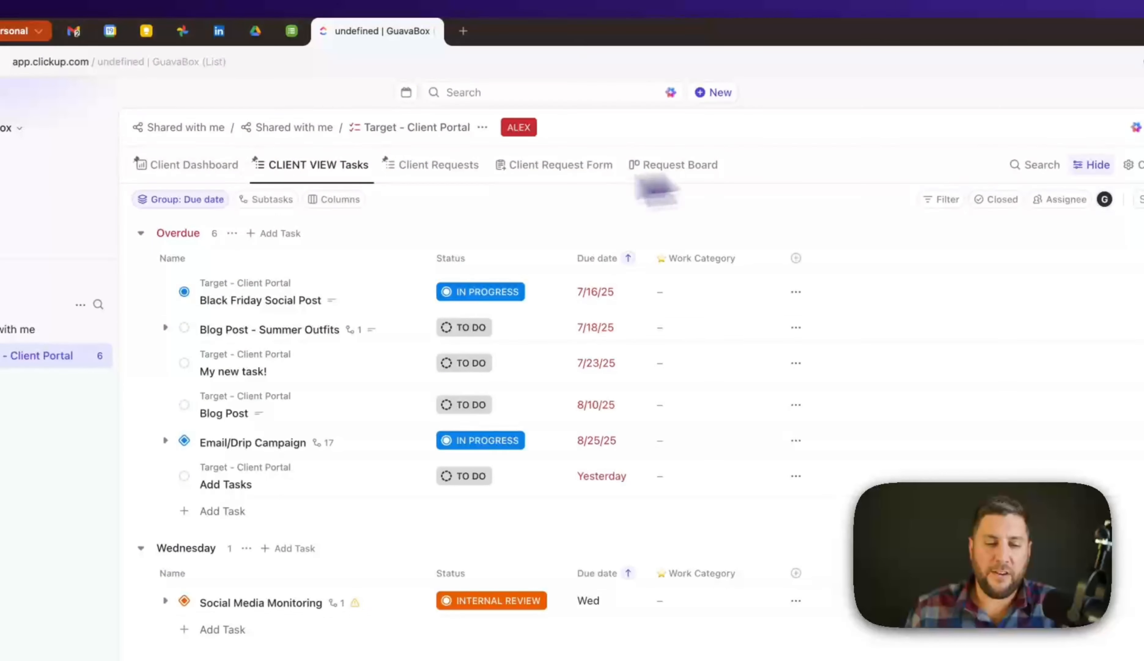
- Compare the CLIENT VIEW Tasks view's right-click menu on the guest and admin accounts
right_click(305, 173)
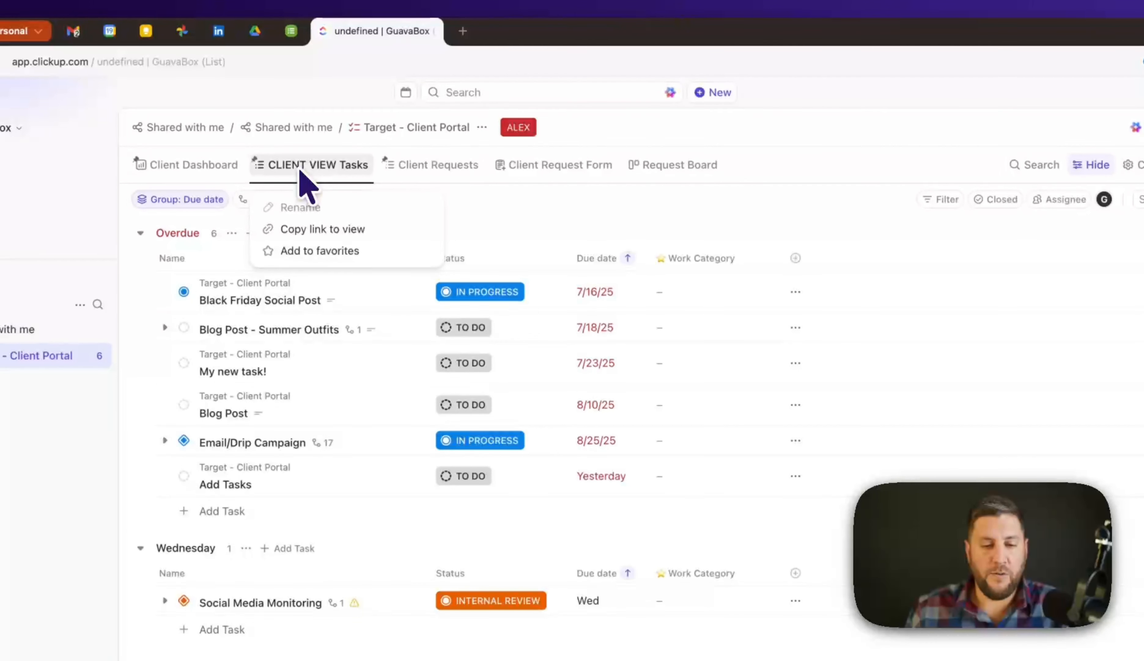
click(299, 171)
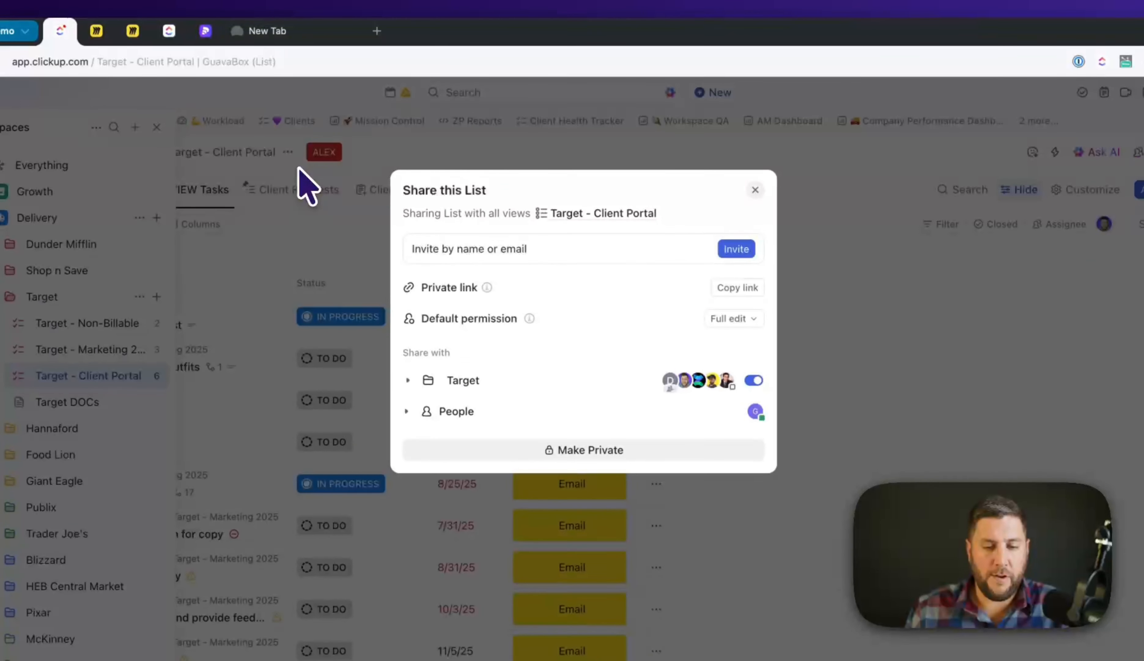
click(752, 190)
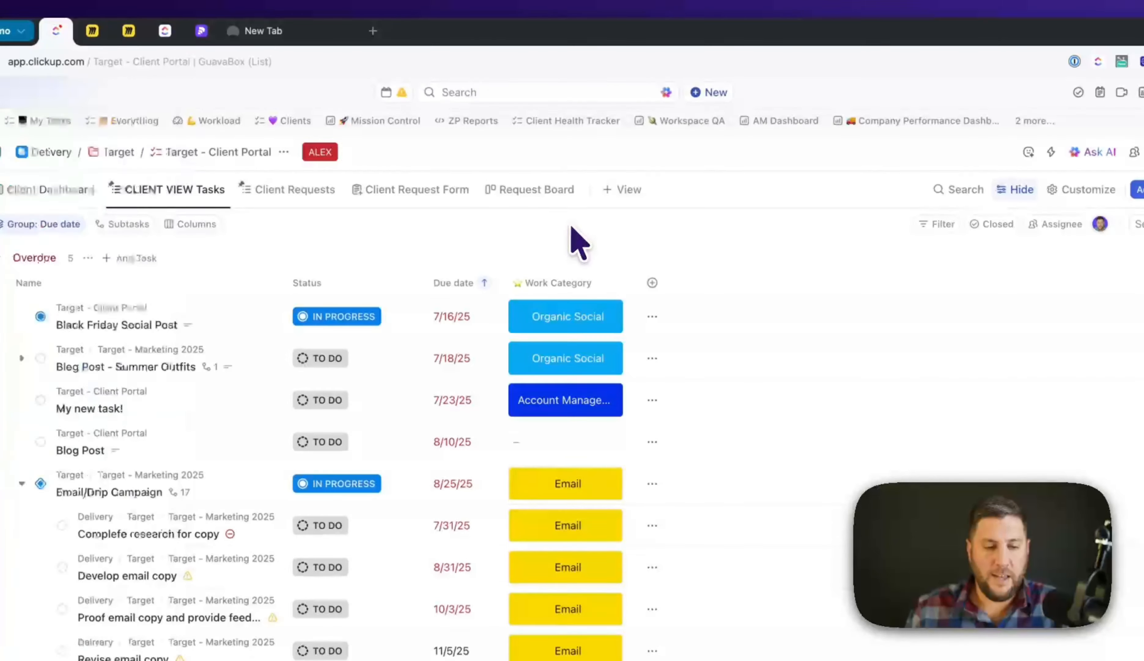
right_click(185, 190)
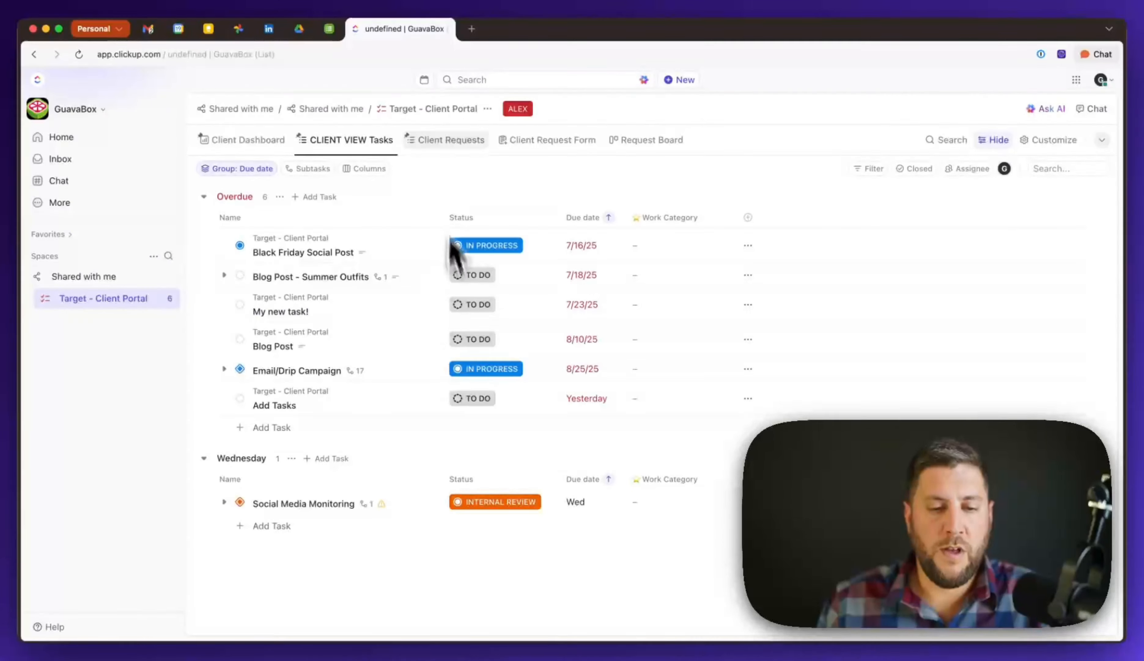
right_click(359, 140)
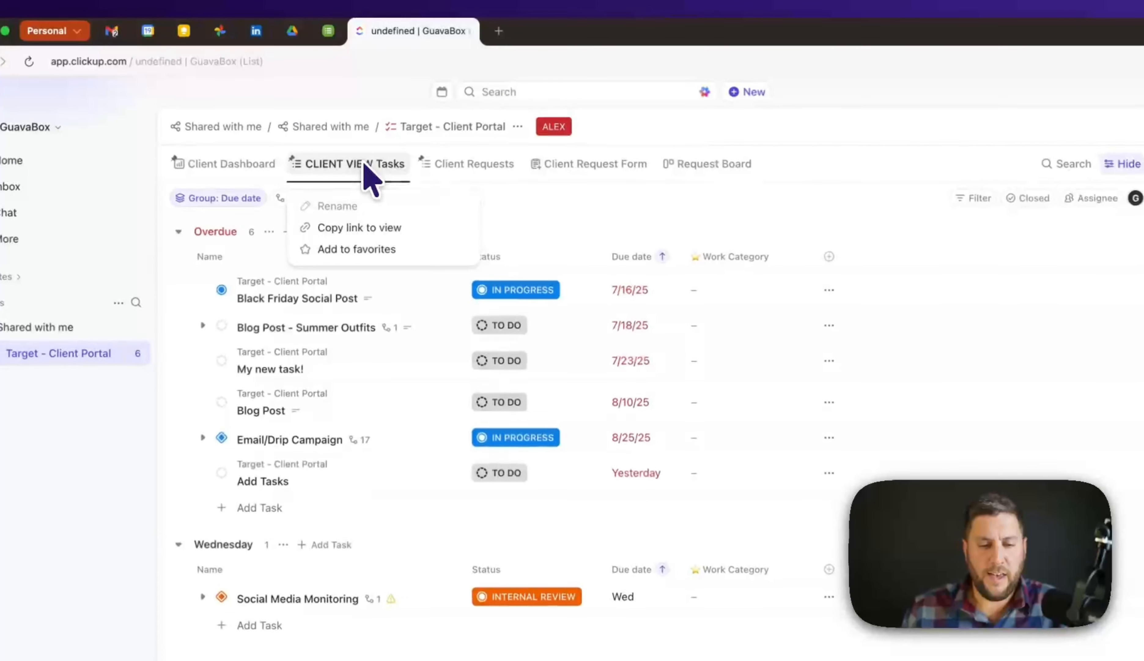
click(599, 233)
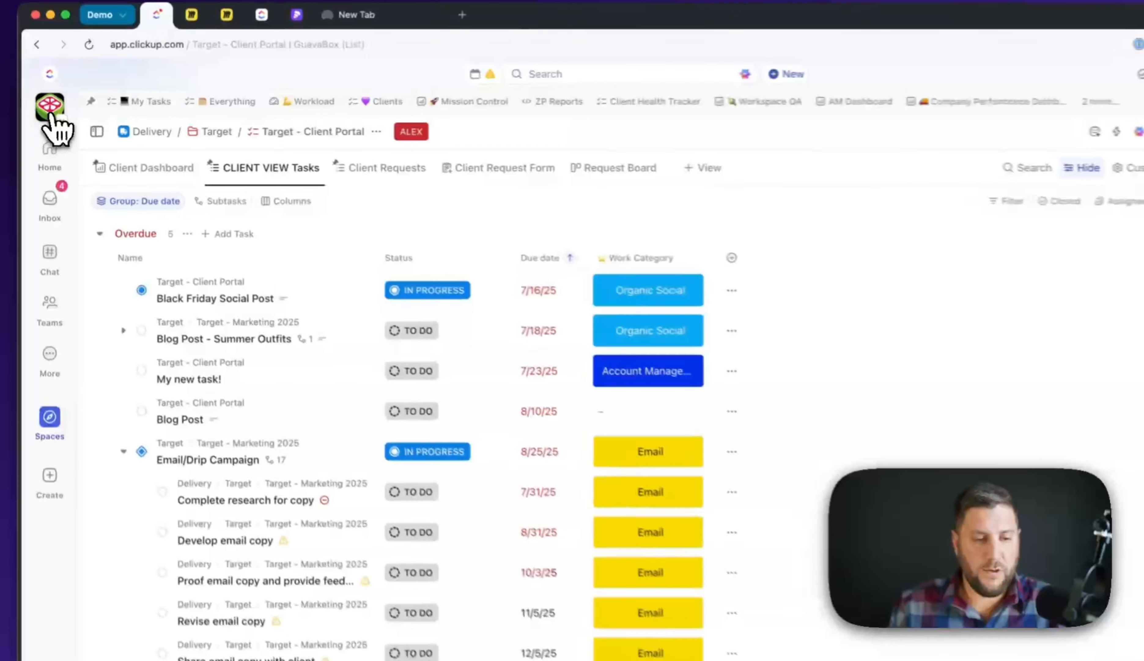
- In Manage people, inspect the guest user's actions and profile, then search a company-domain guest e-mail
click(47, 111)
click(133, 177)
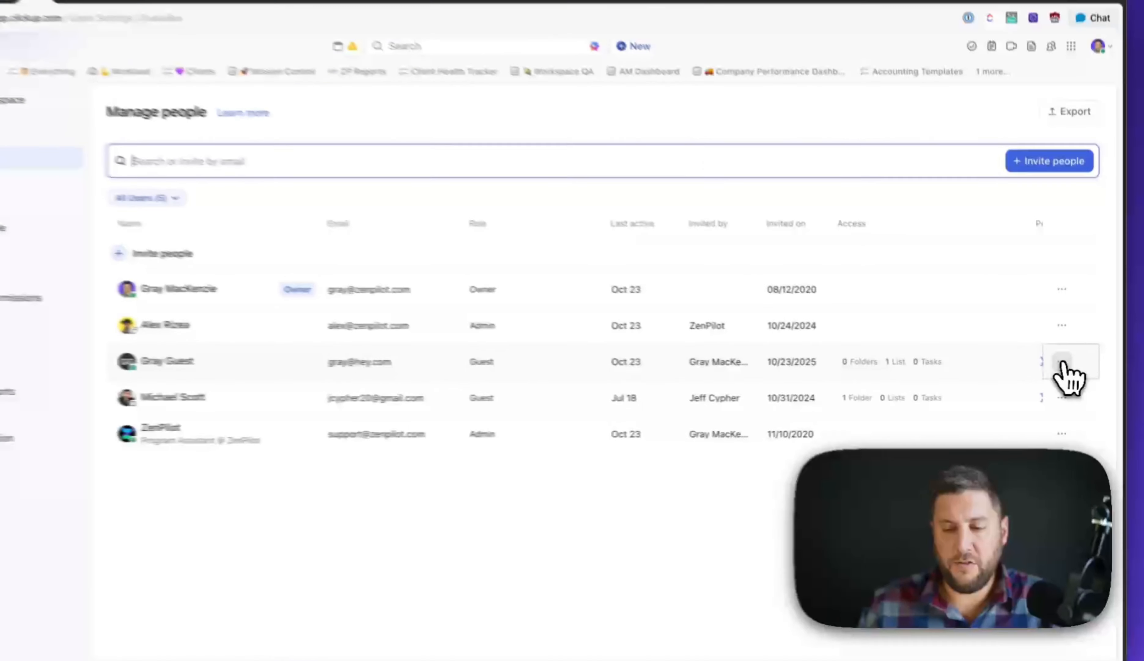
click(1068, 366)
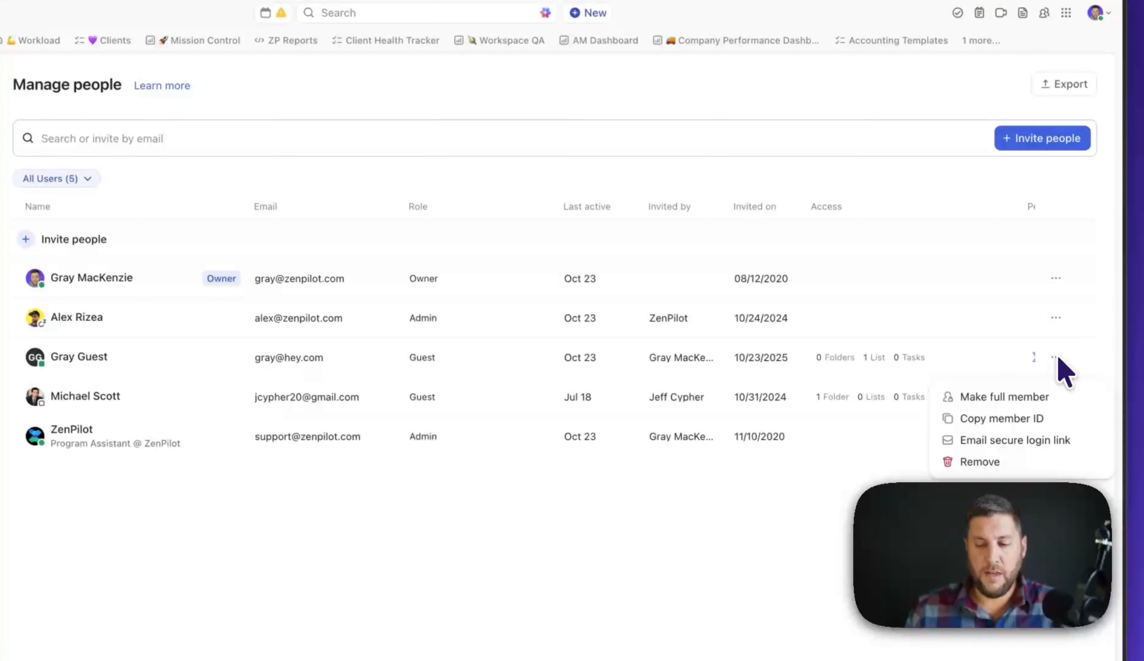
click(1059, 358)
scroll(1020, 361, right, 3)
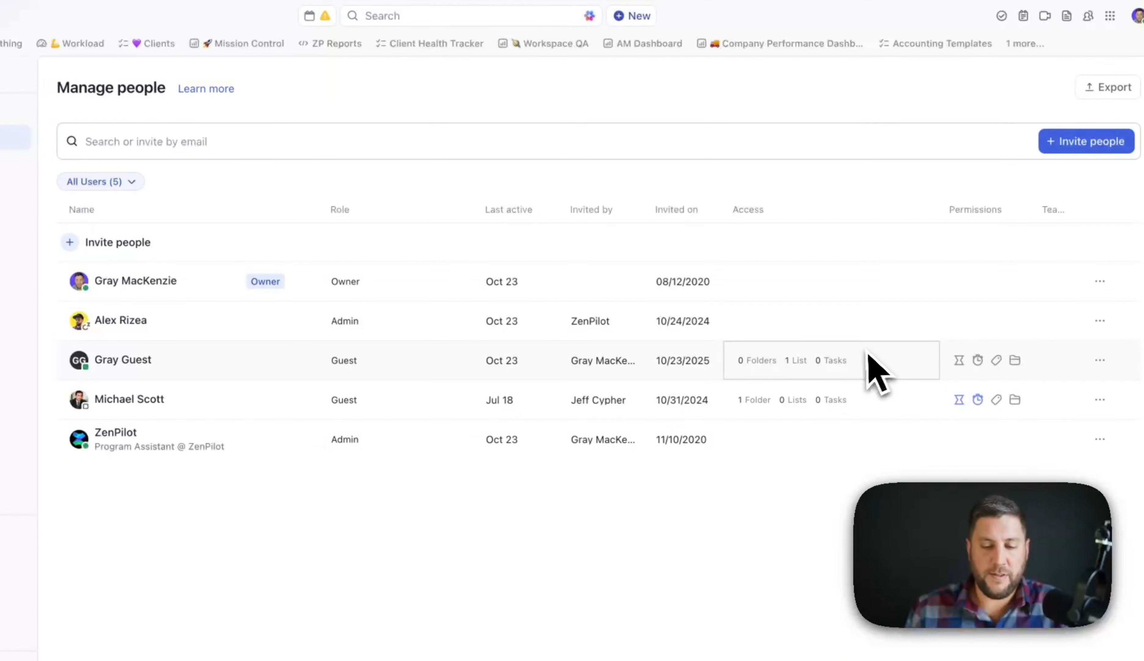
scroll(874, 370, left, 3)
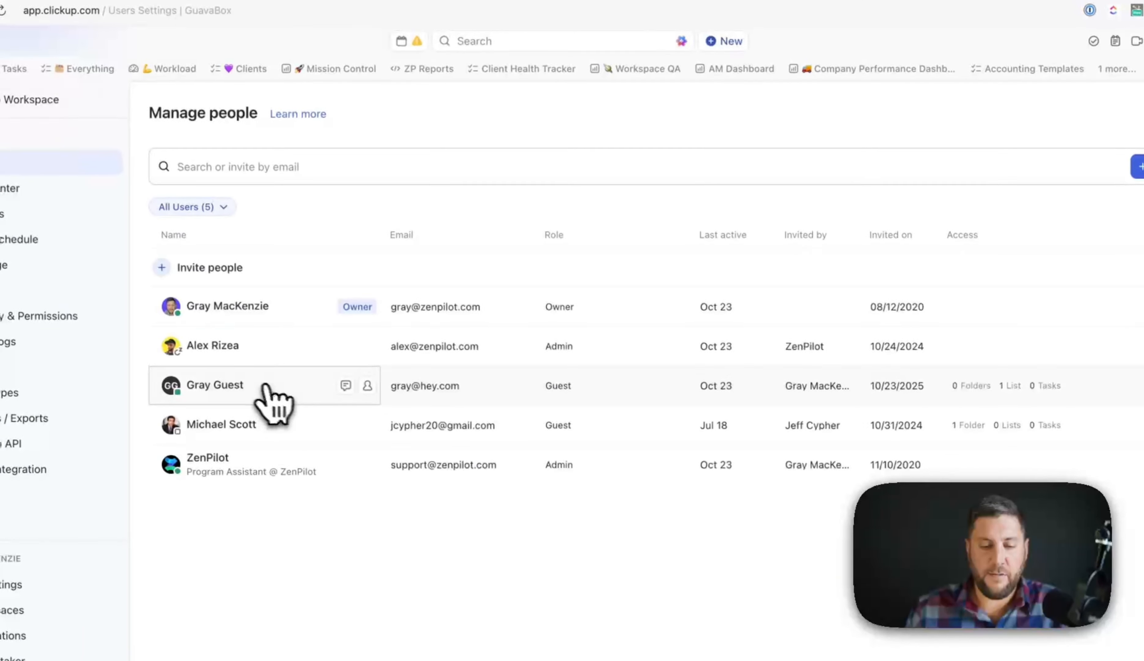
click(268, 384)
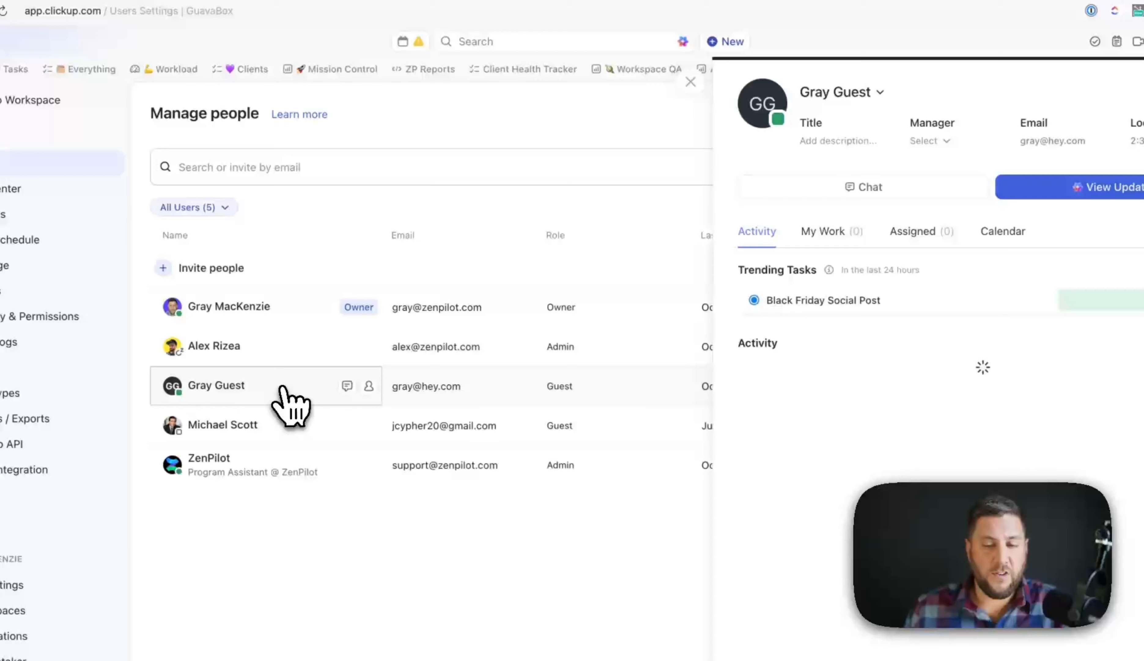
click(690, 82)
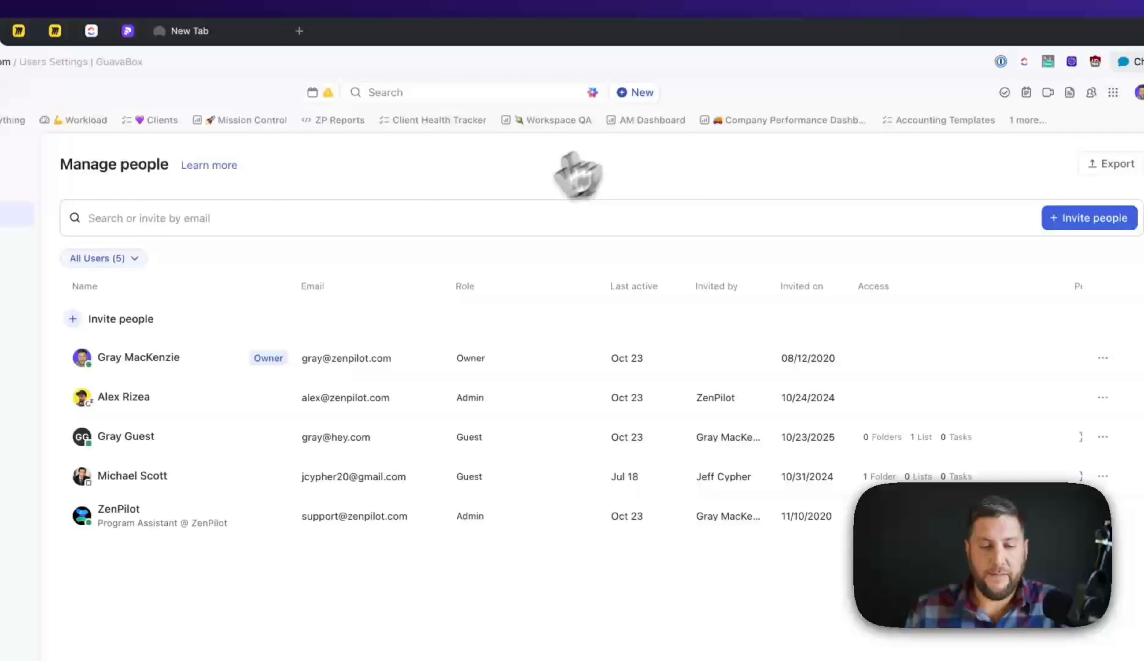
click(467, 212)
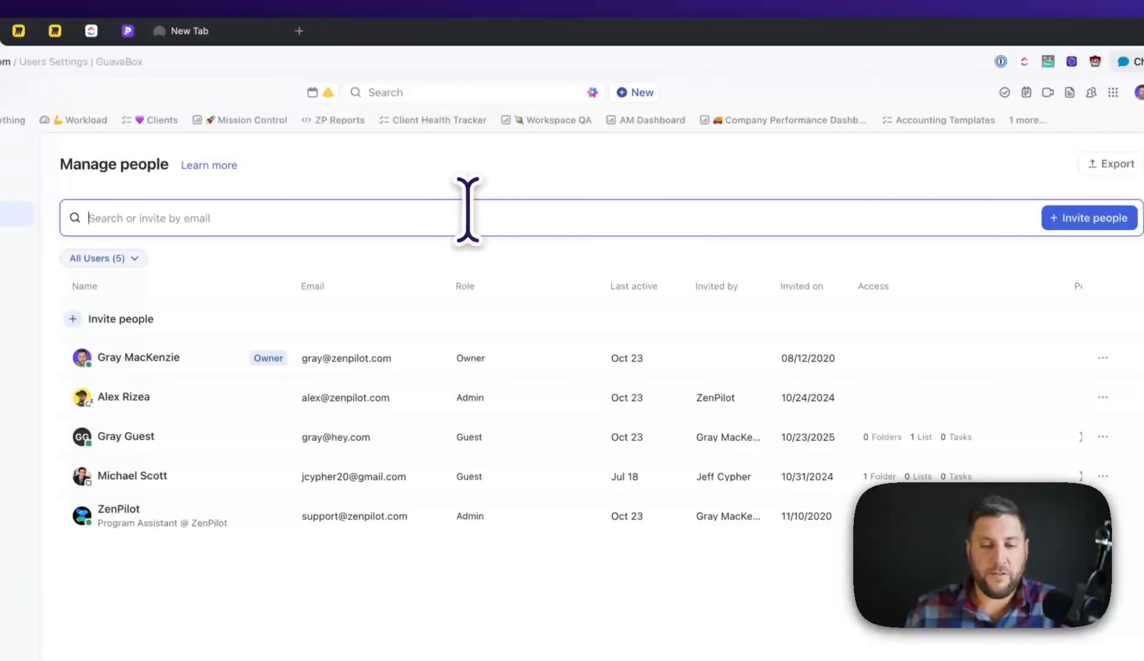
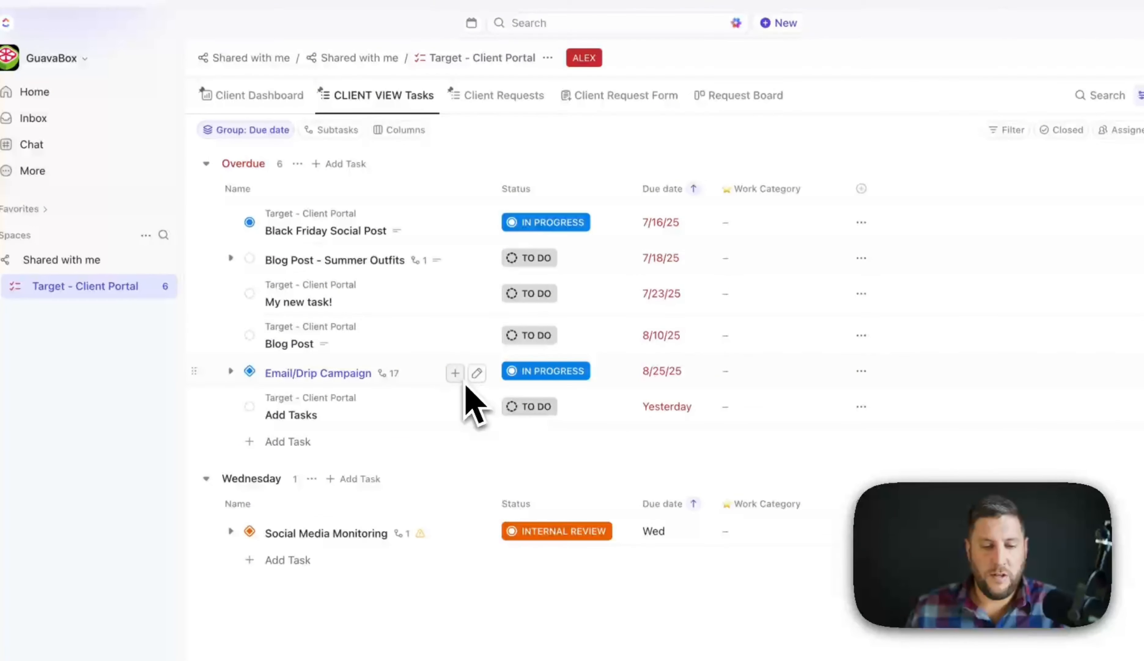
- Reload the guest's portal and review the Add Tasks task and its options menu
key(super+r)
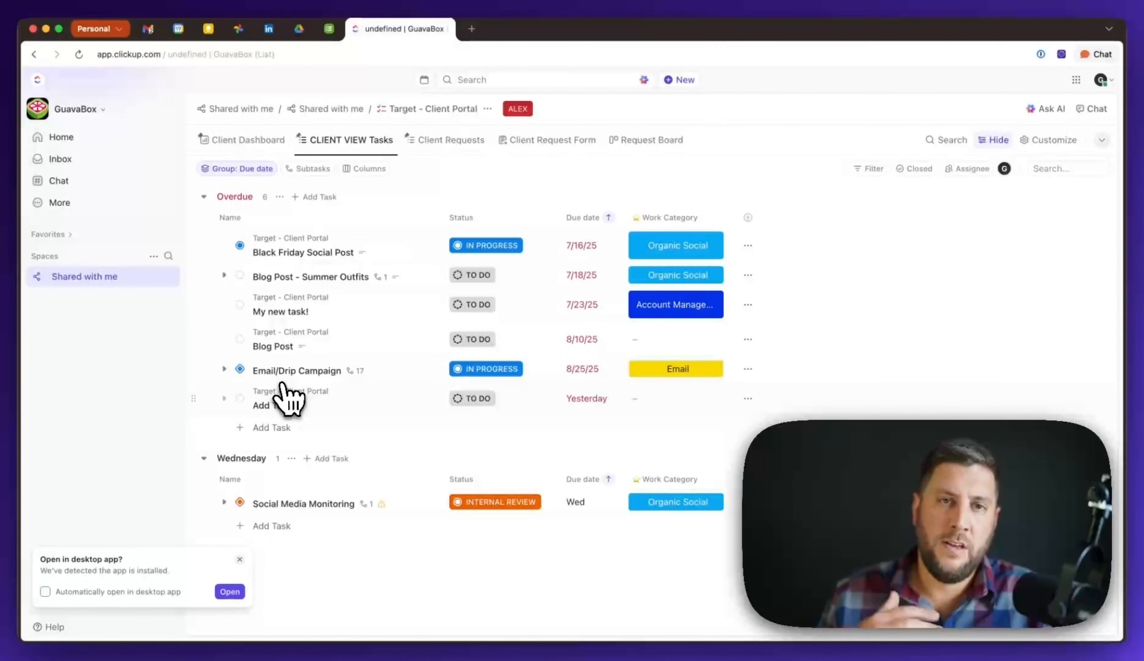
click(284, 391)
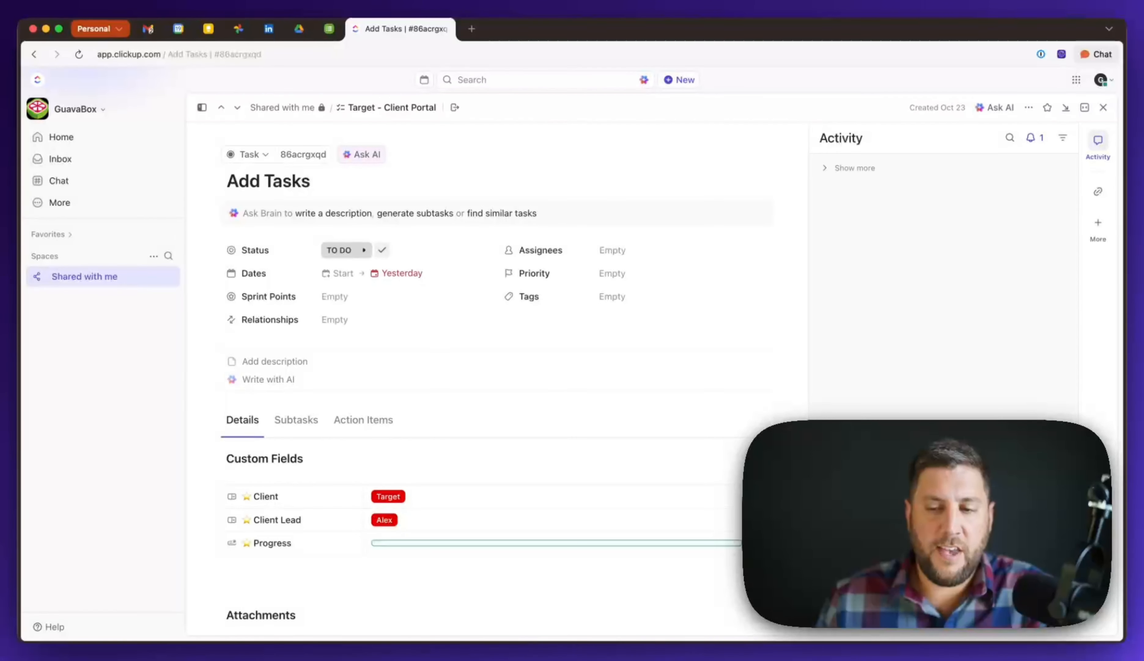
click(1028, 107)
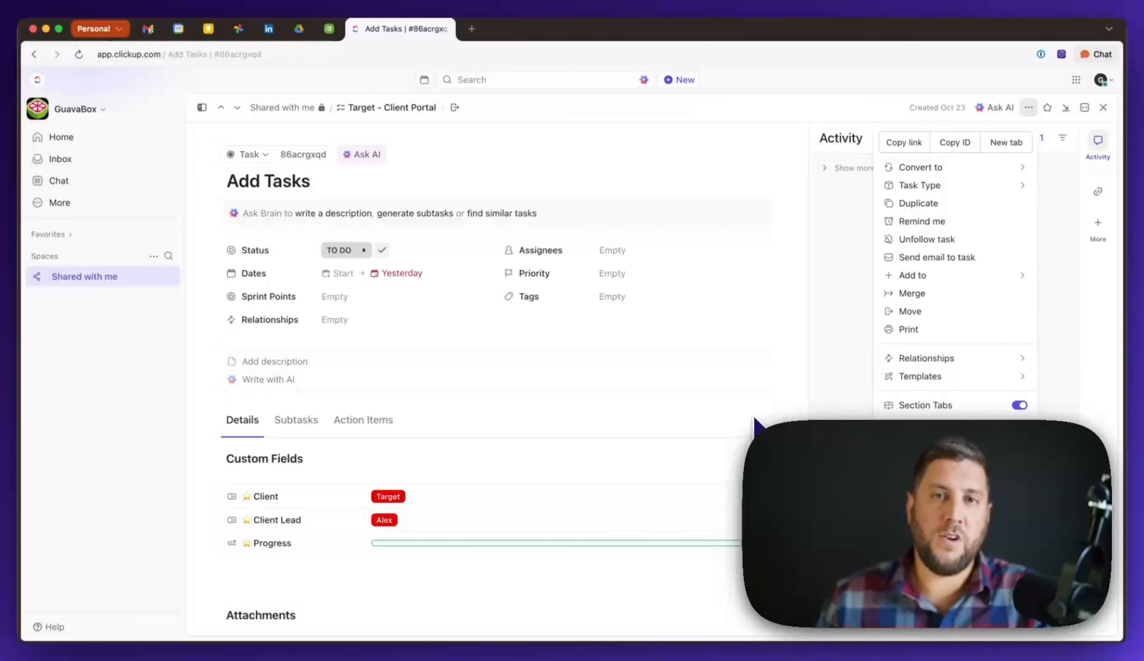
click(754, 417)
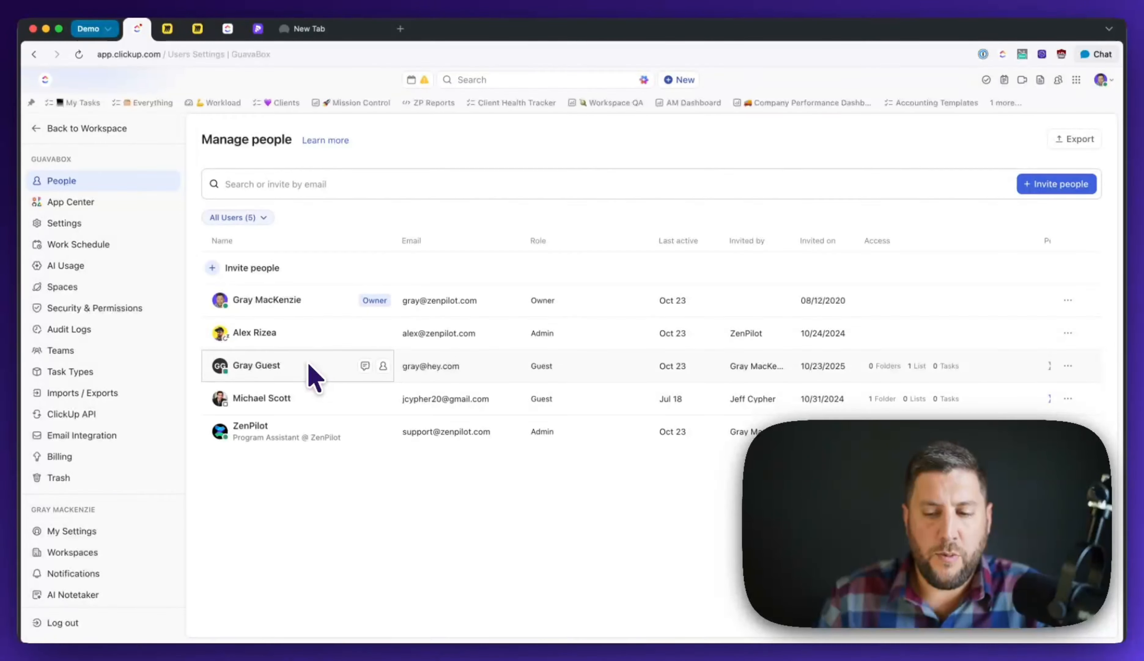
- Verify the guest's only shared list is Target - Client Portal, keeping Full edit permission
click(1069, 366)
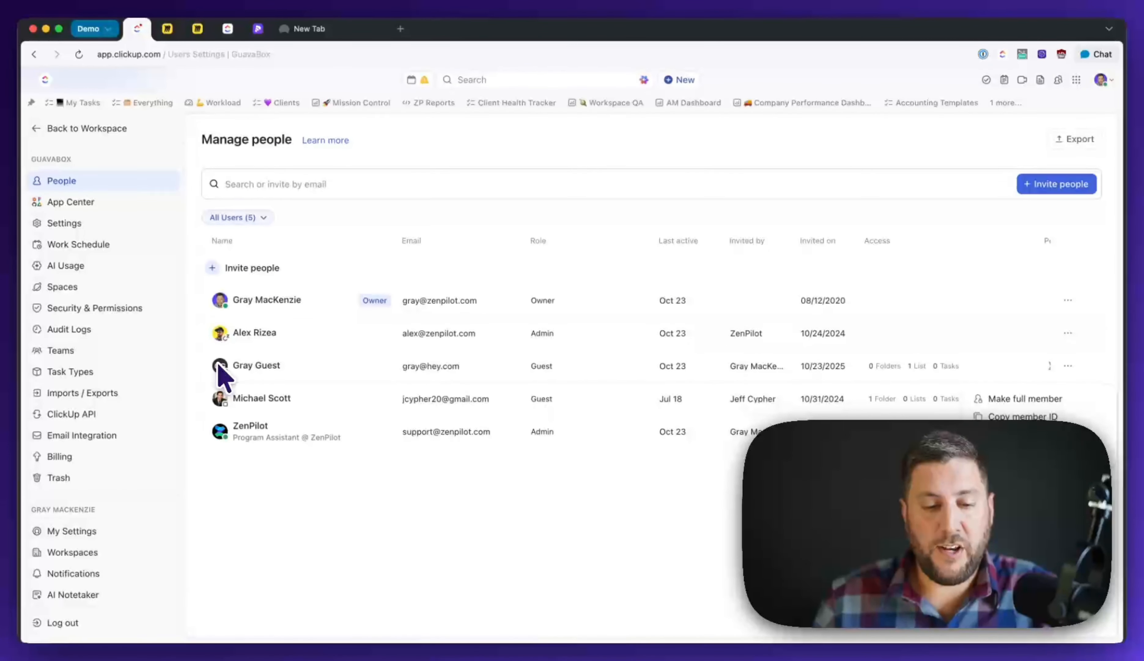
click(921, 367)
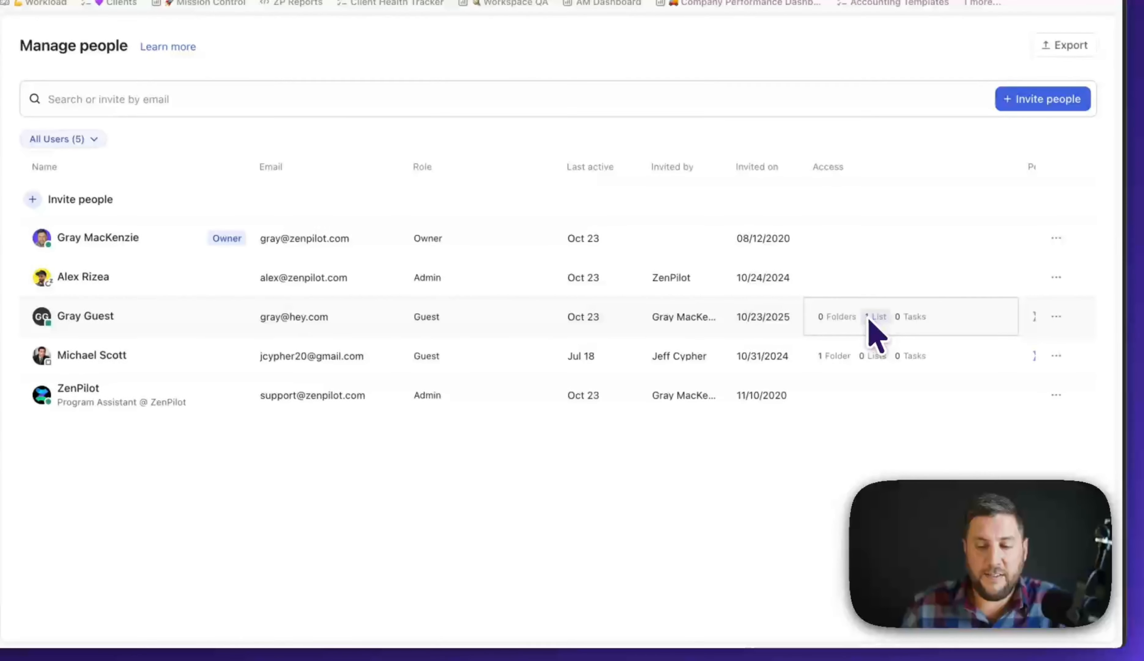
click(885, 316)
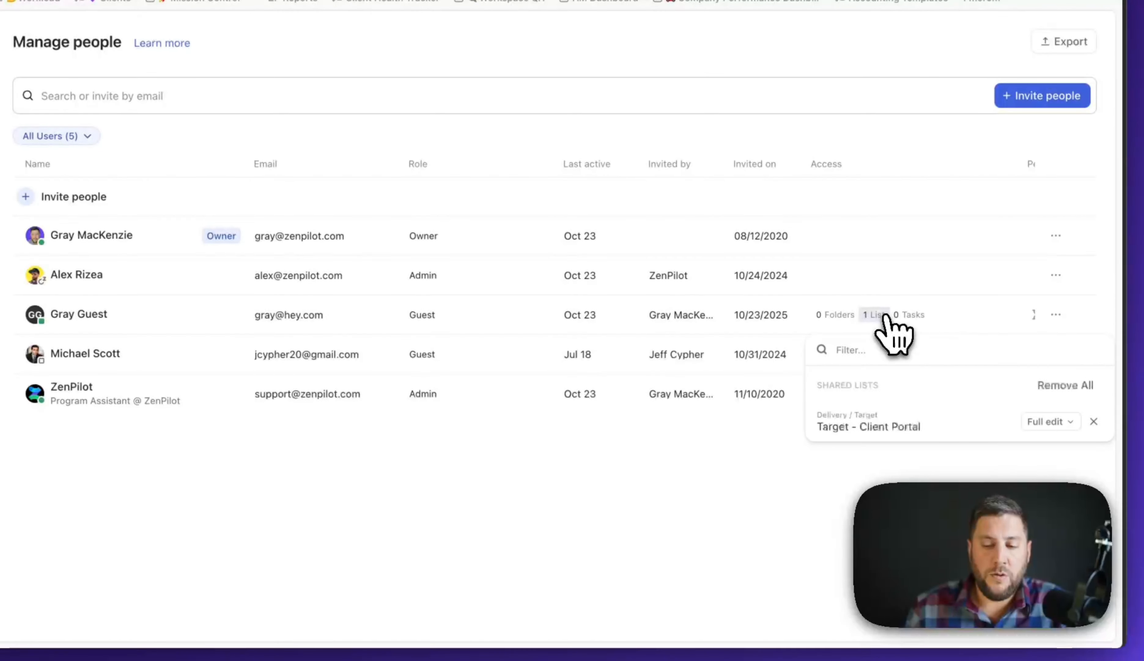
click(1072, 422)
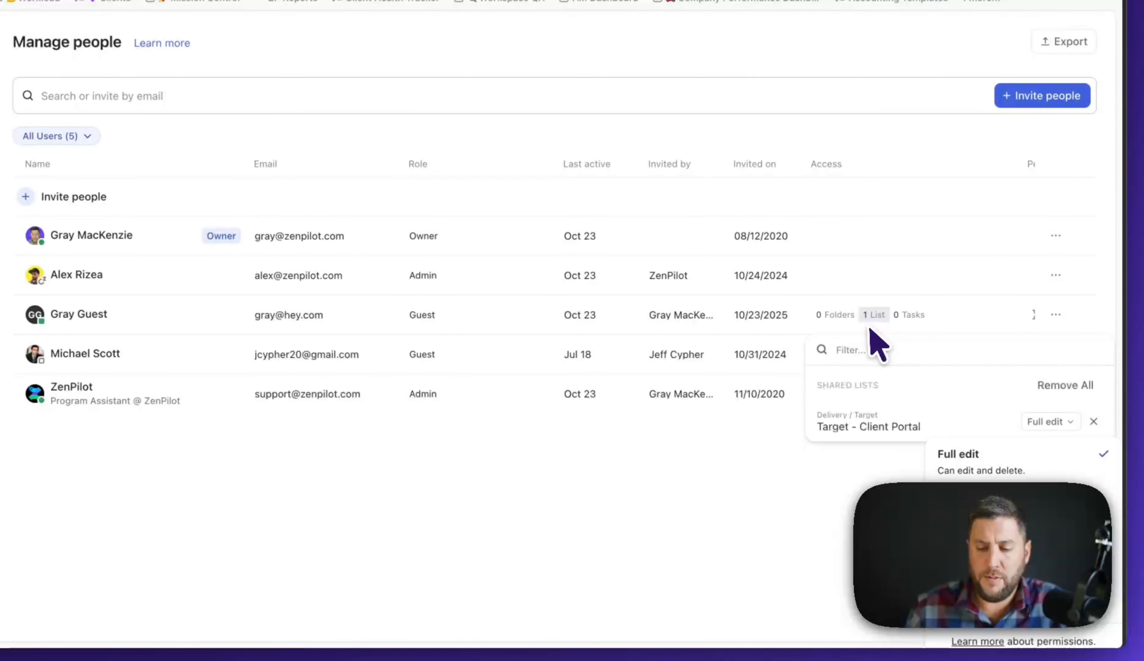
click(654, 525)
click(684, 463)
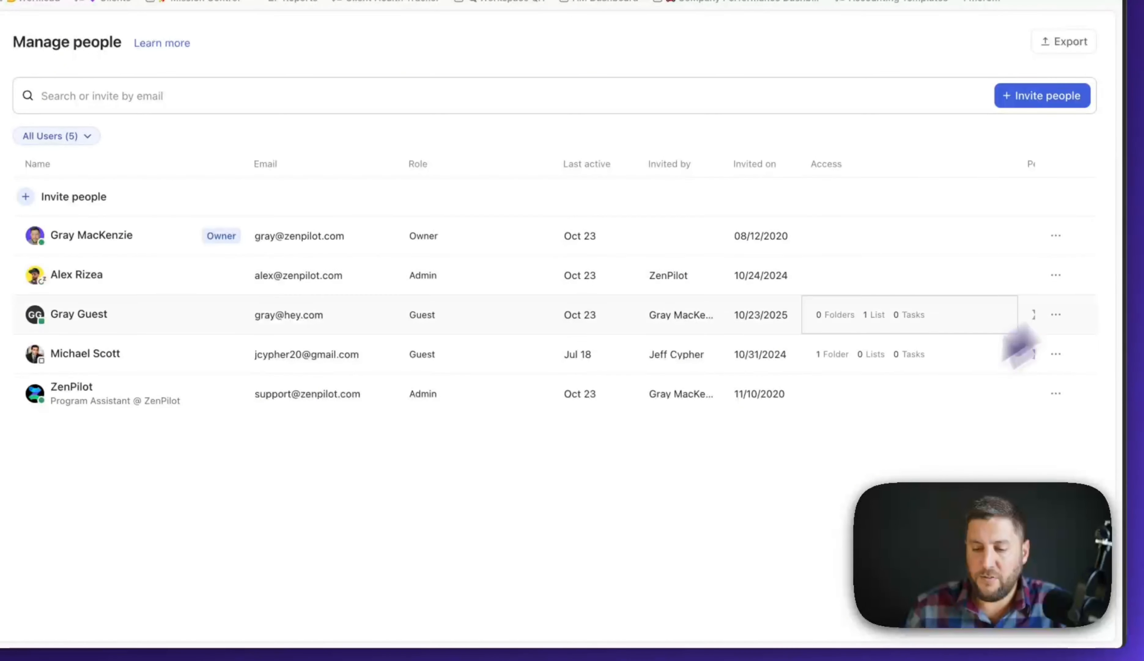
click(872, 317)
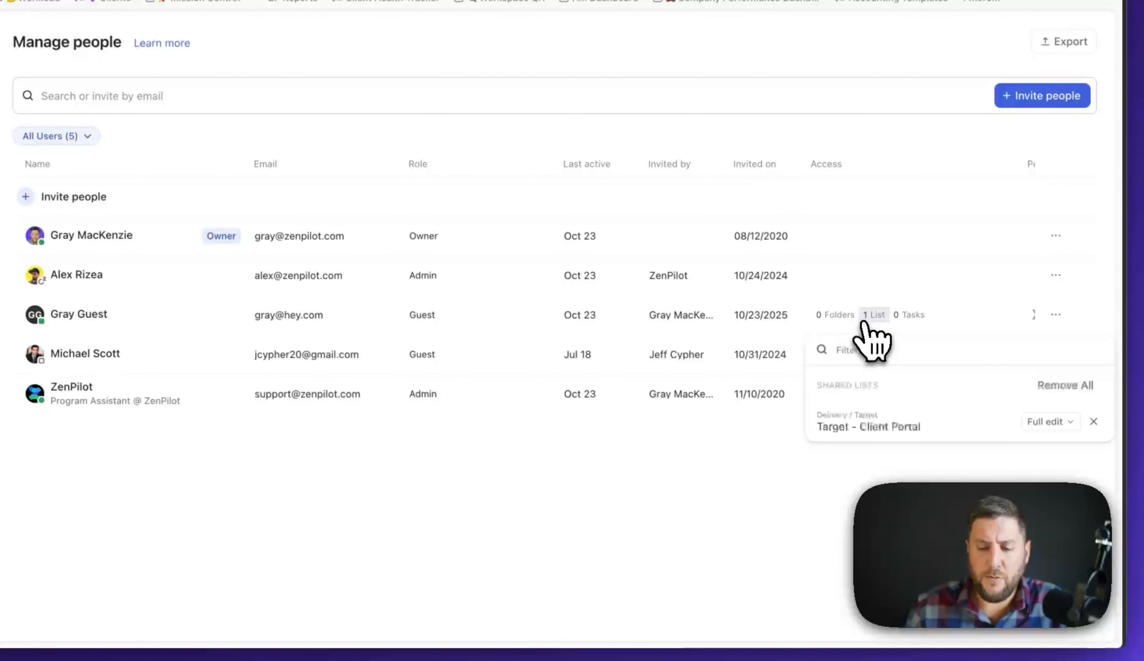
click(1038, 422)
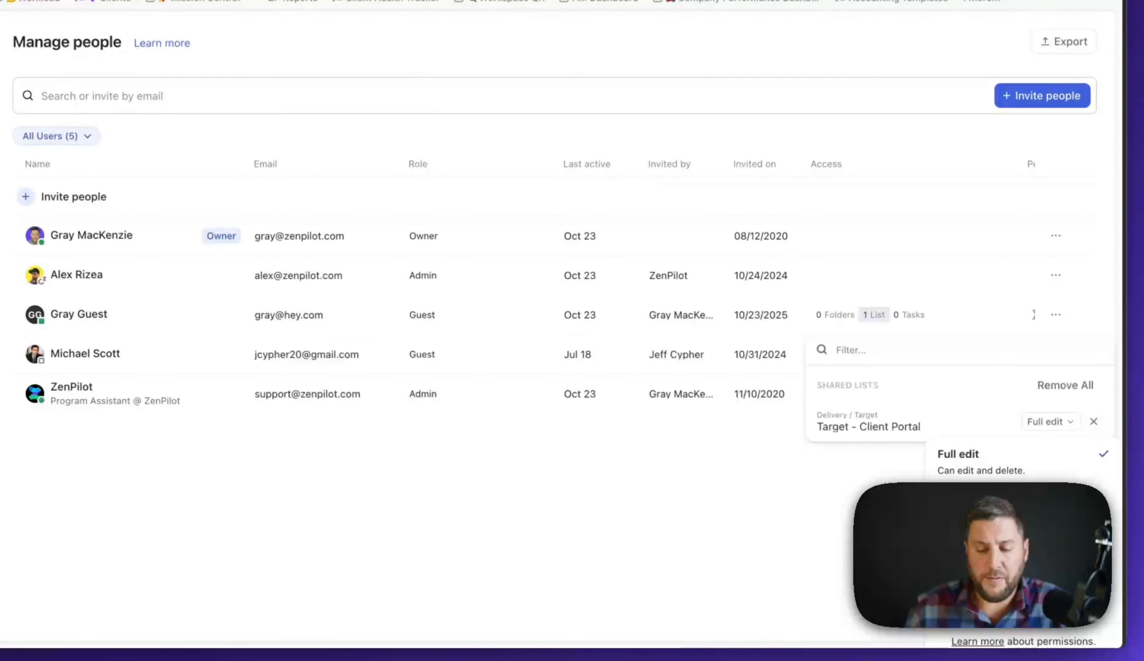
click(890, 511)
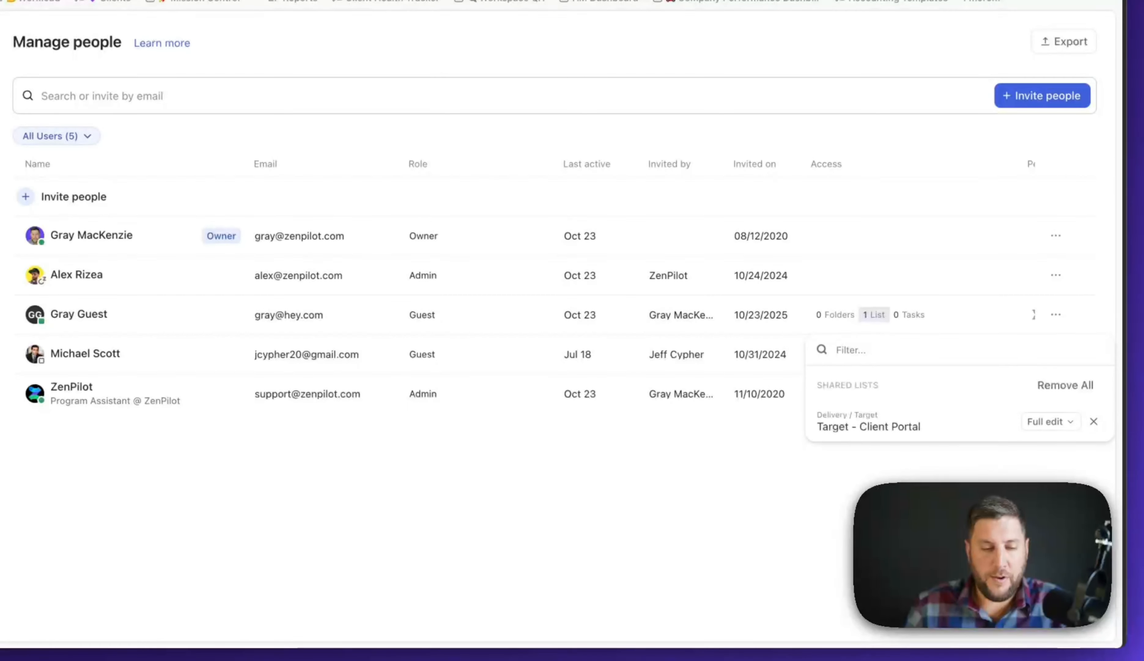
click(64, 119)
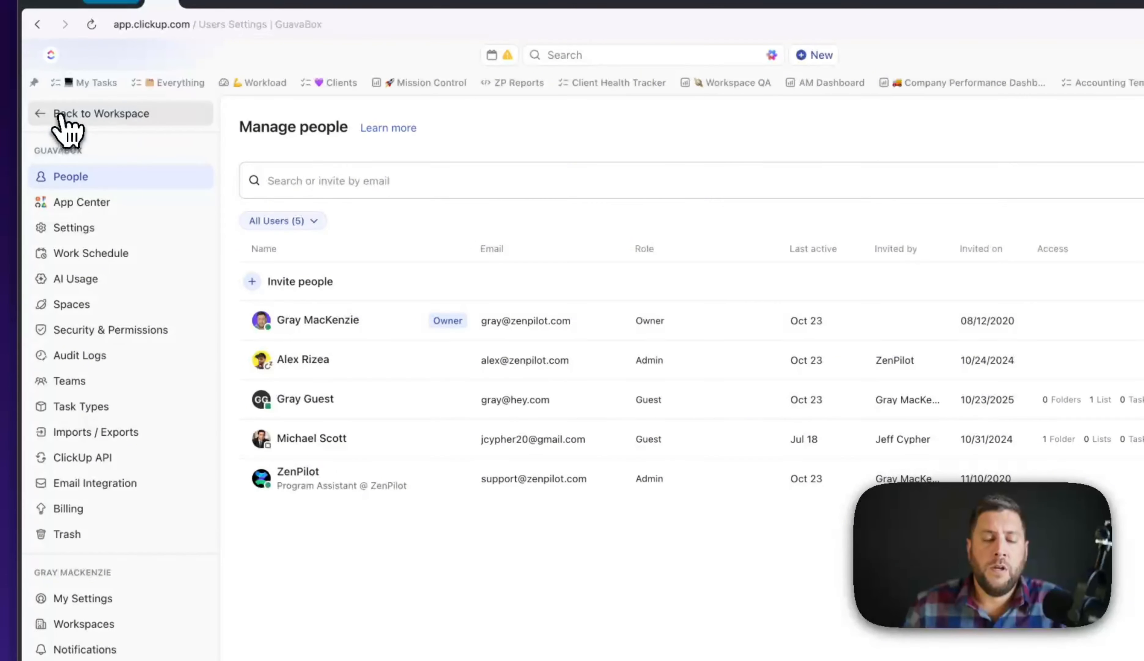
- Return from settings to the workspace and bring up the Spaces list with the Target folder
click(63, 117)
click(50, 410)
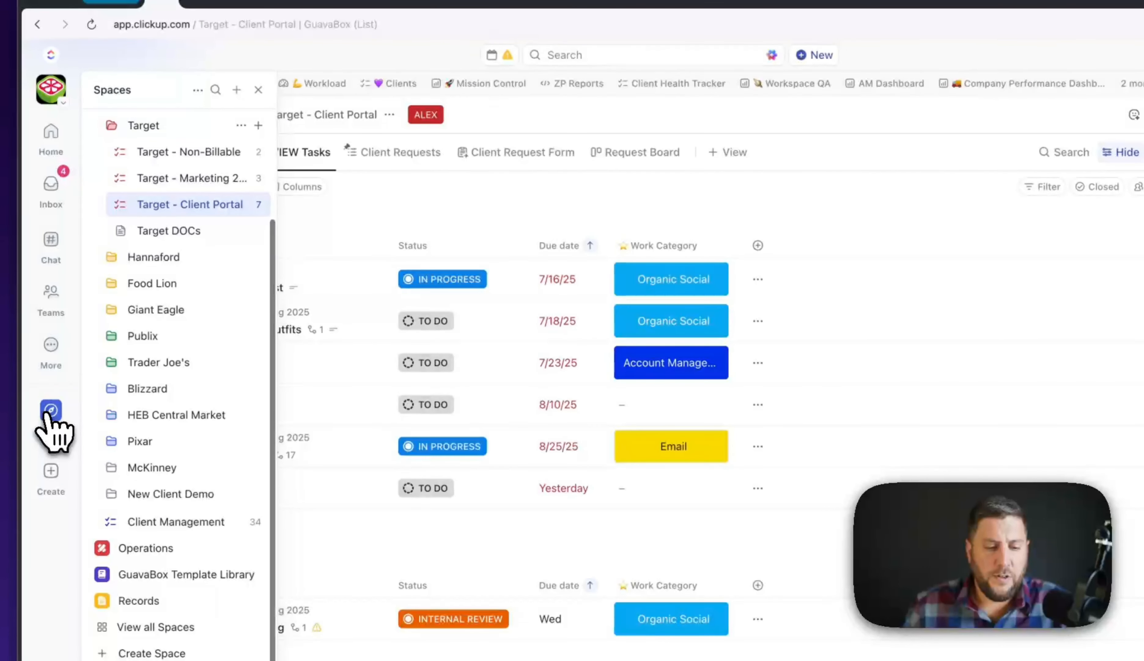
scroll(231, 255, up, 3)
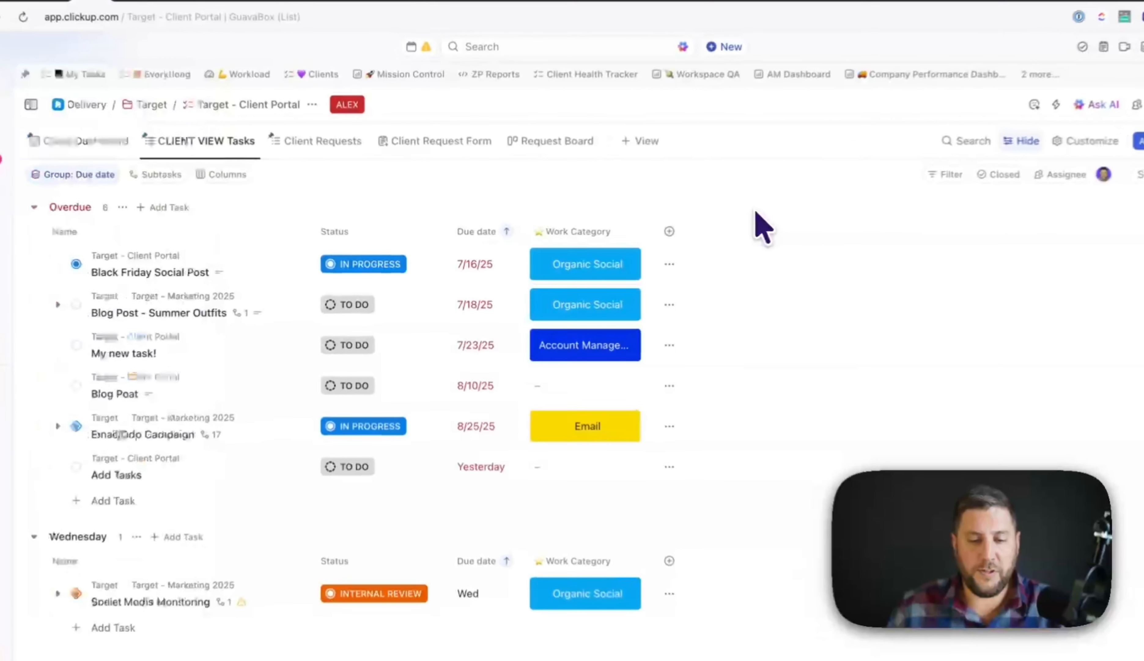
mouse_move(34, 384)
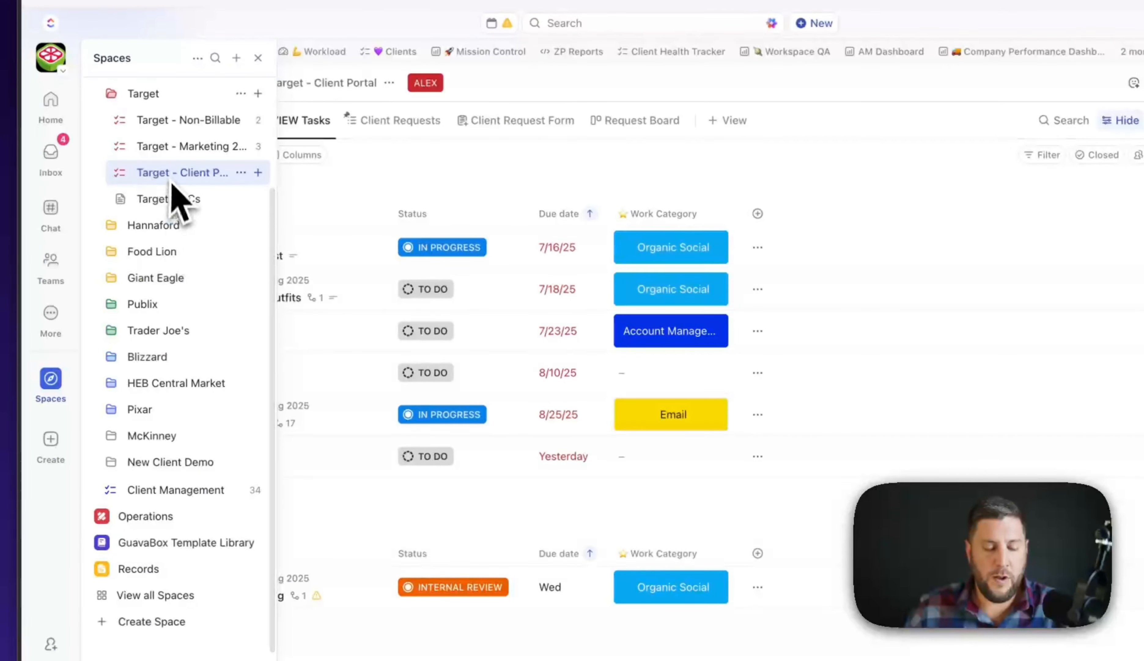
scroll(179, 192, up, 2)
- Grant the guest user access to the Target folder via its sharing settings, then reload the guest's page
right_click(144, 148)
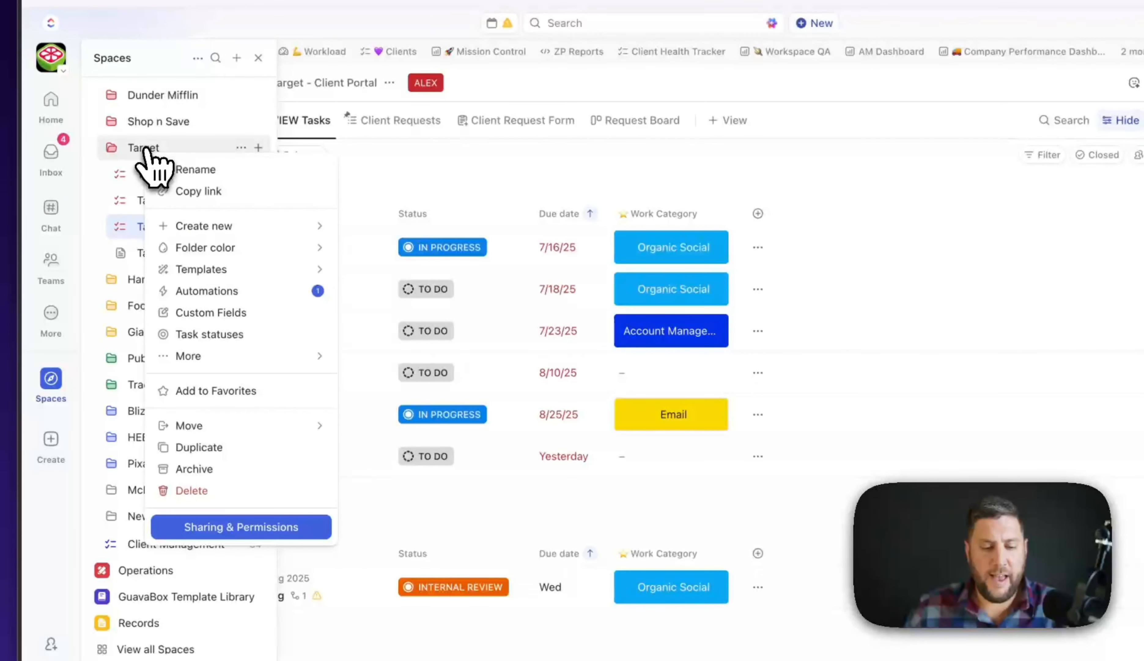
click(241, 527)
mouse_move(591, 220)
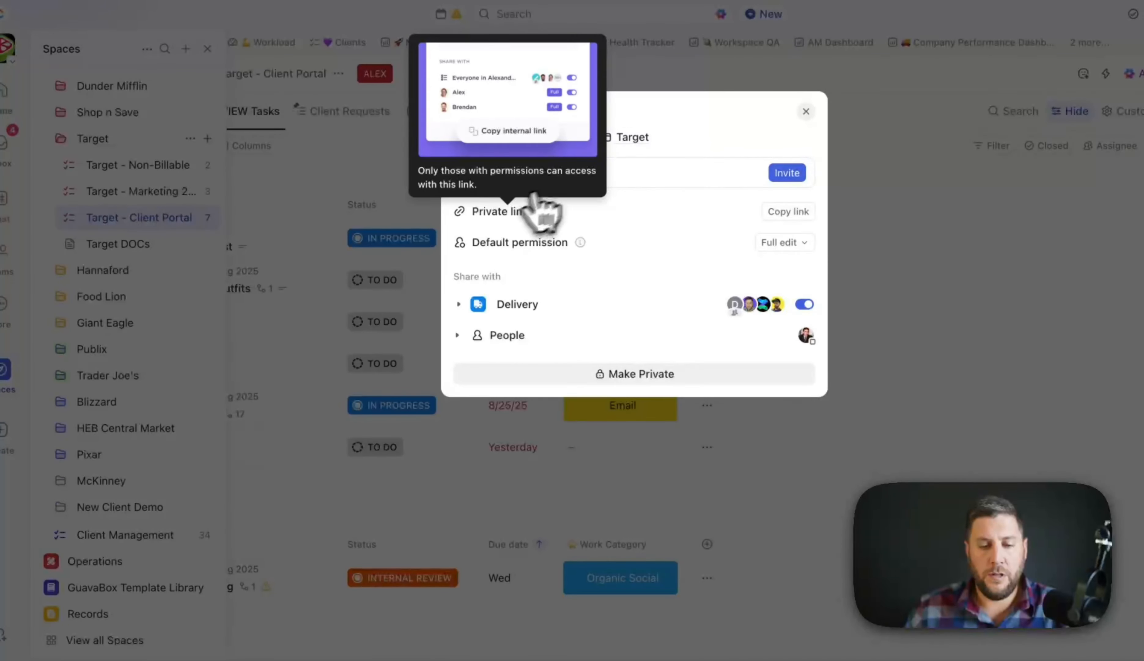
click(645, 175)
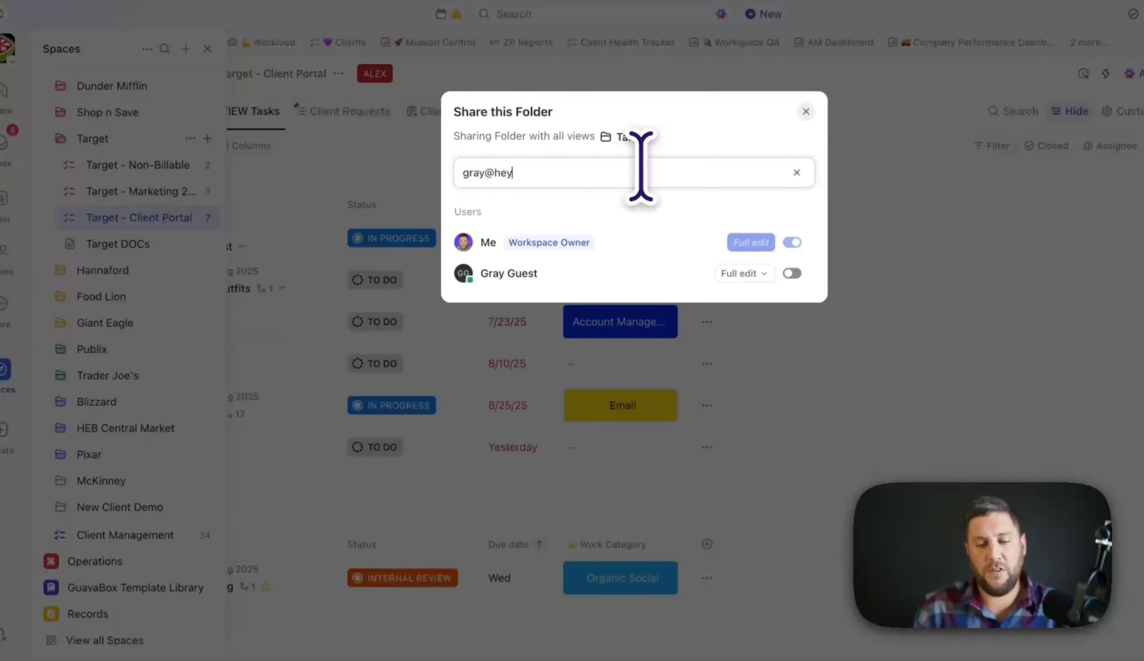
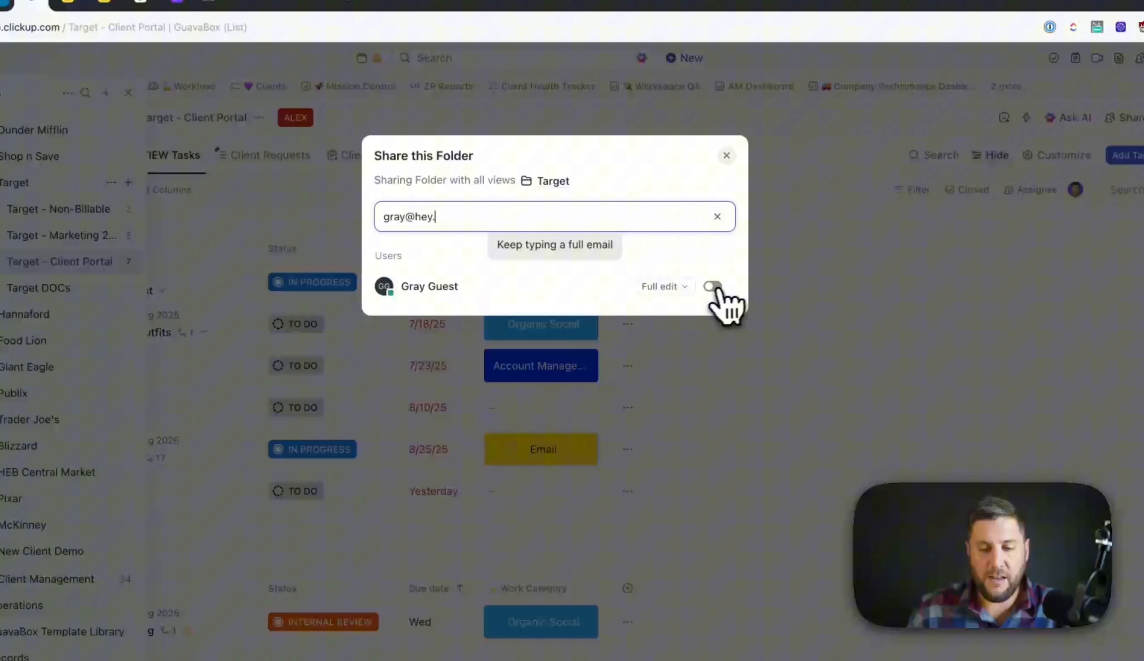
click(712, 286)
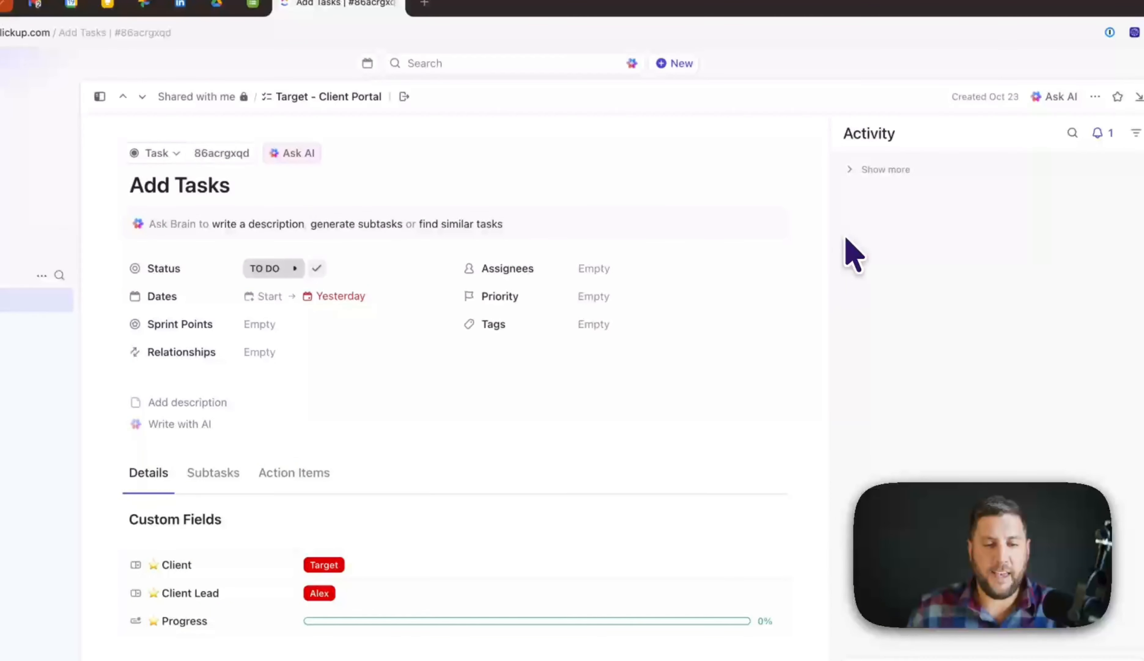
key(super+r)
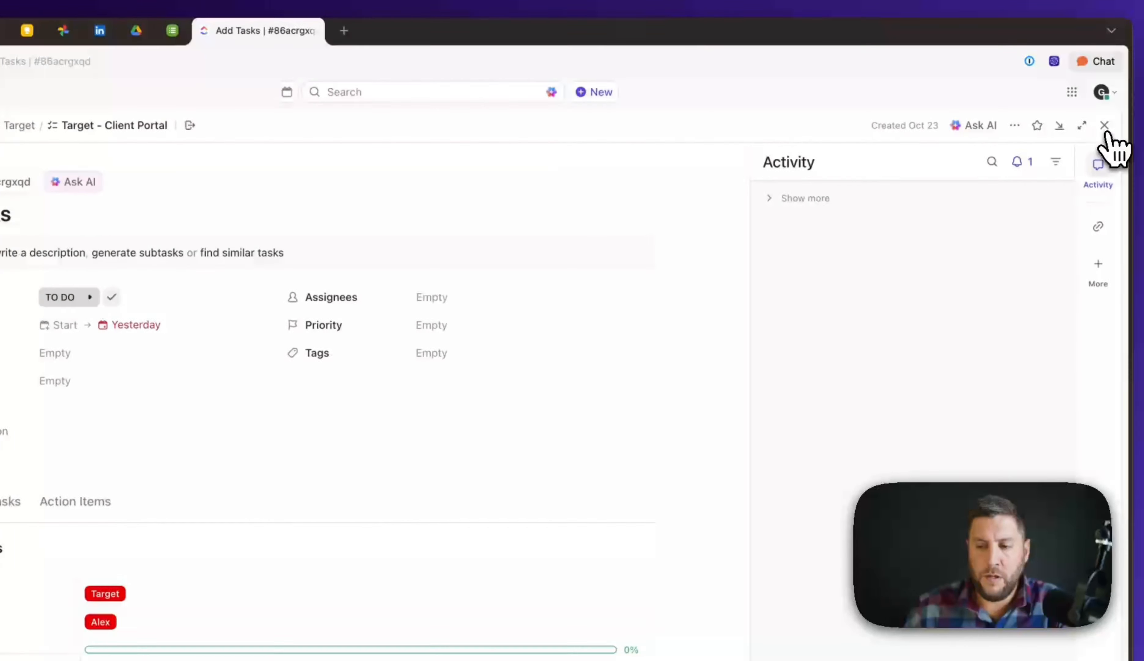
- Close the Add Tasks task and expand Shared with me to see the guest's Target lists
click(1105, 126)
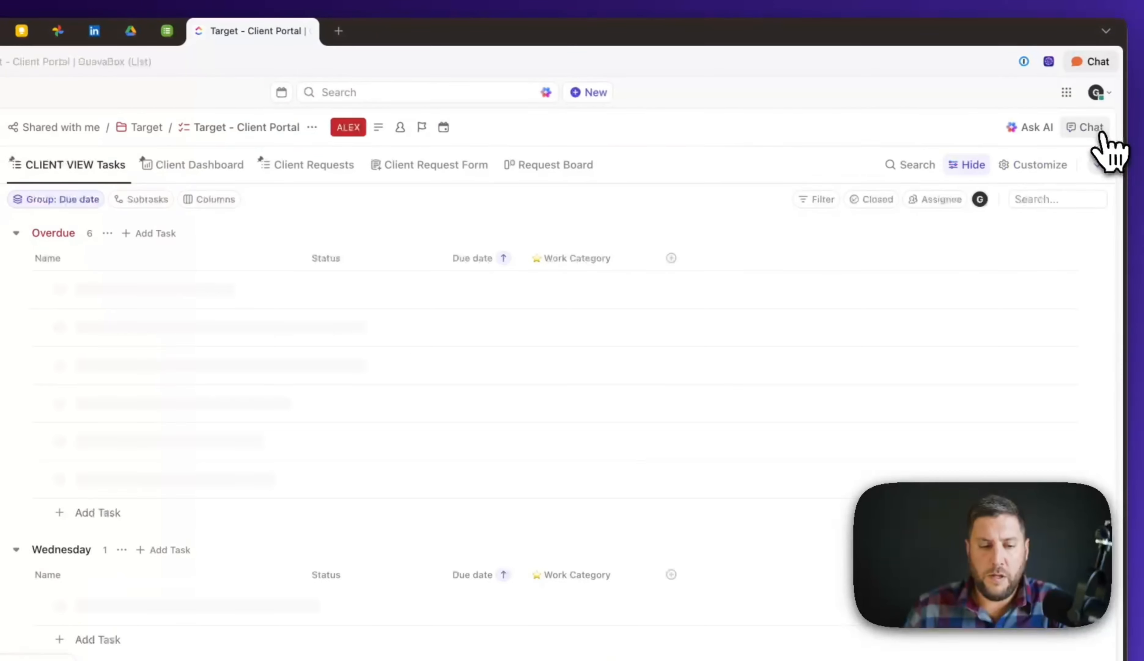
click(38, 293)
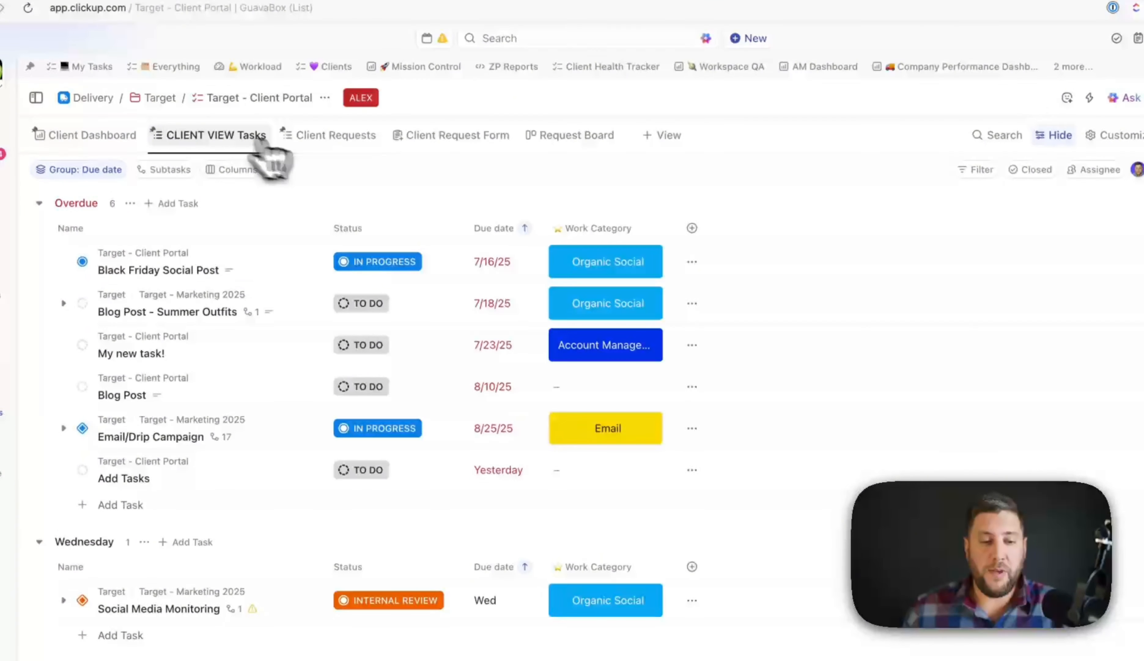
- Turn on Share link with anyone for CLIENT VIEW Tasks and copy its public link
click(232, 158)
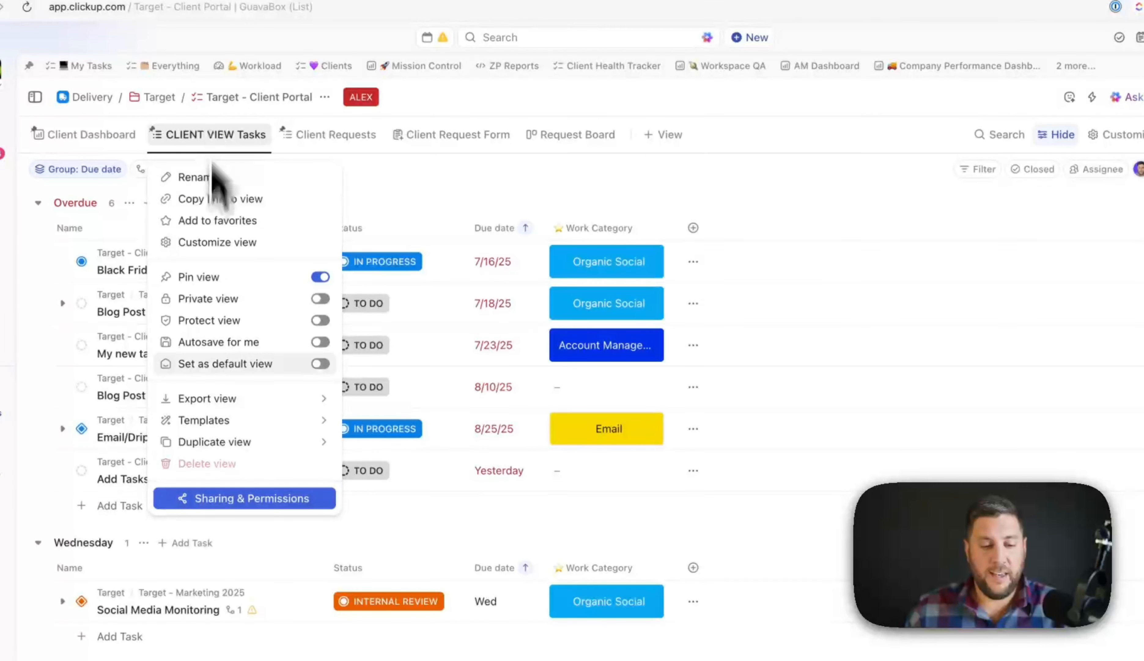
click(205, 498)
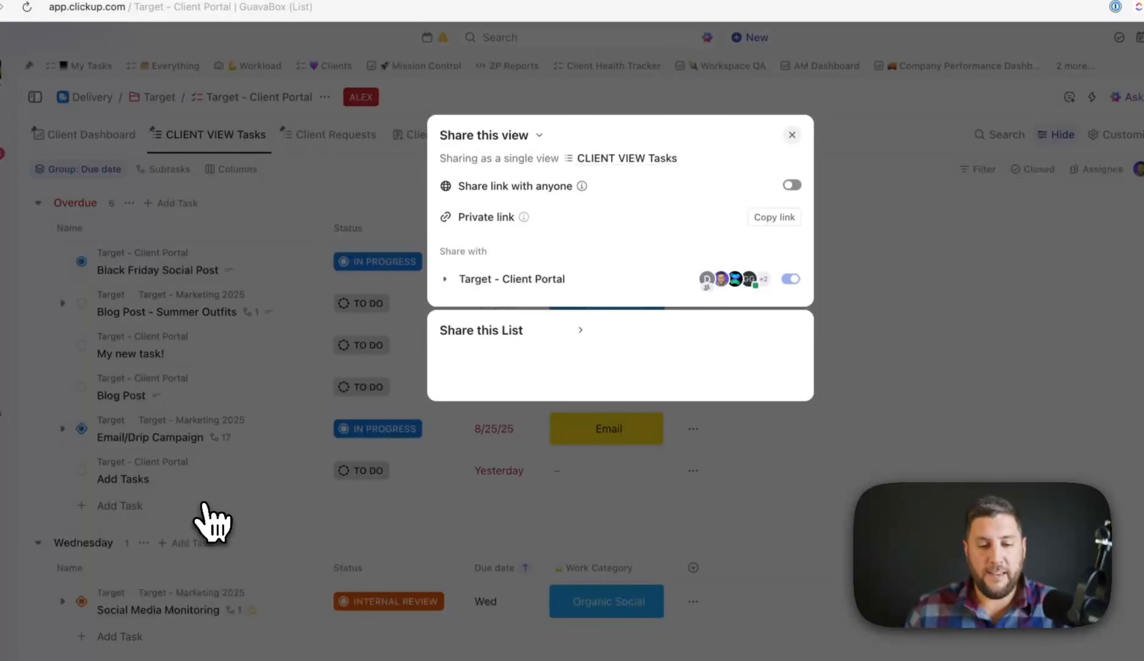
click(794, 186)
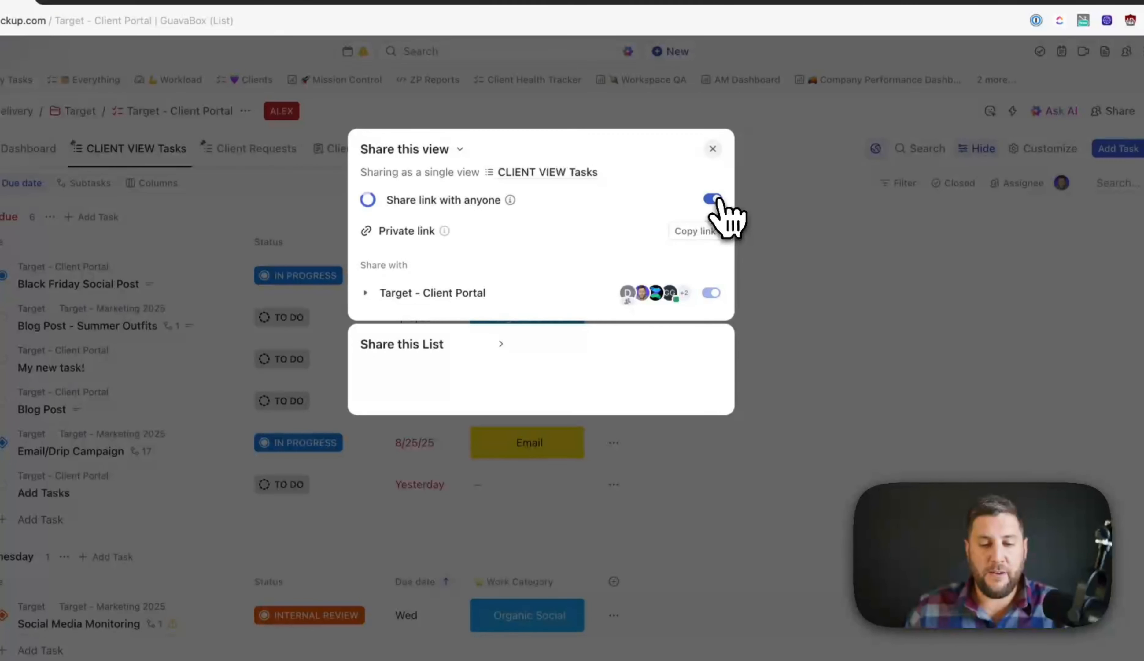
click(622, 244)
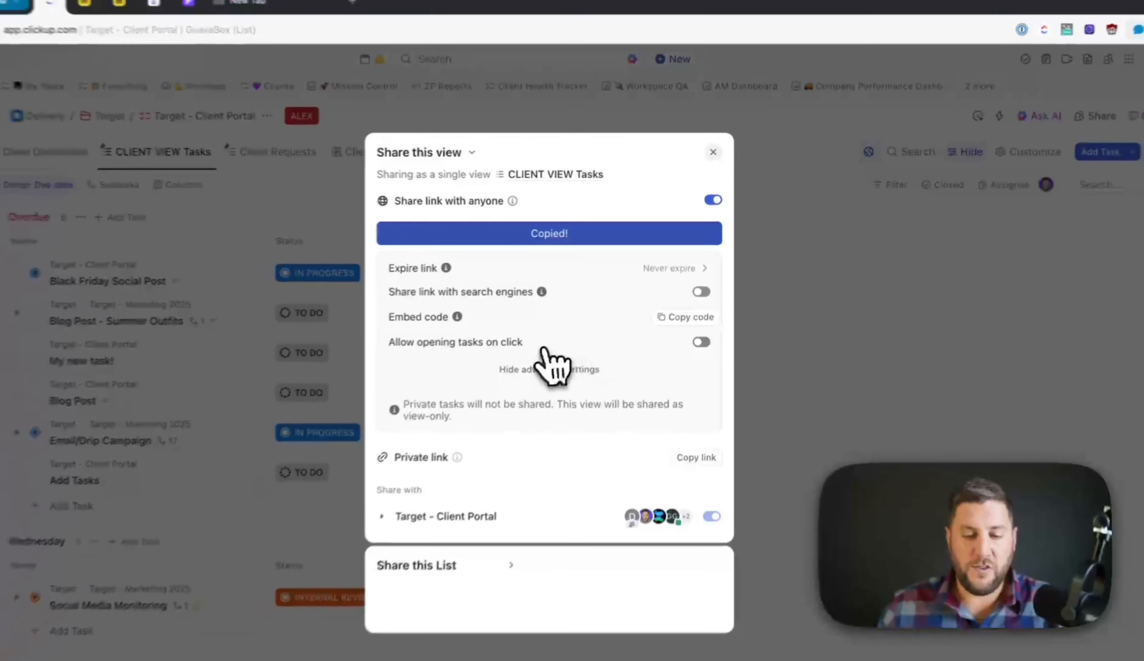
key(super+t)
- Load the copied public link to preview the CLIENT VIEW Tasks page, then close that tab
key(super+v)
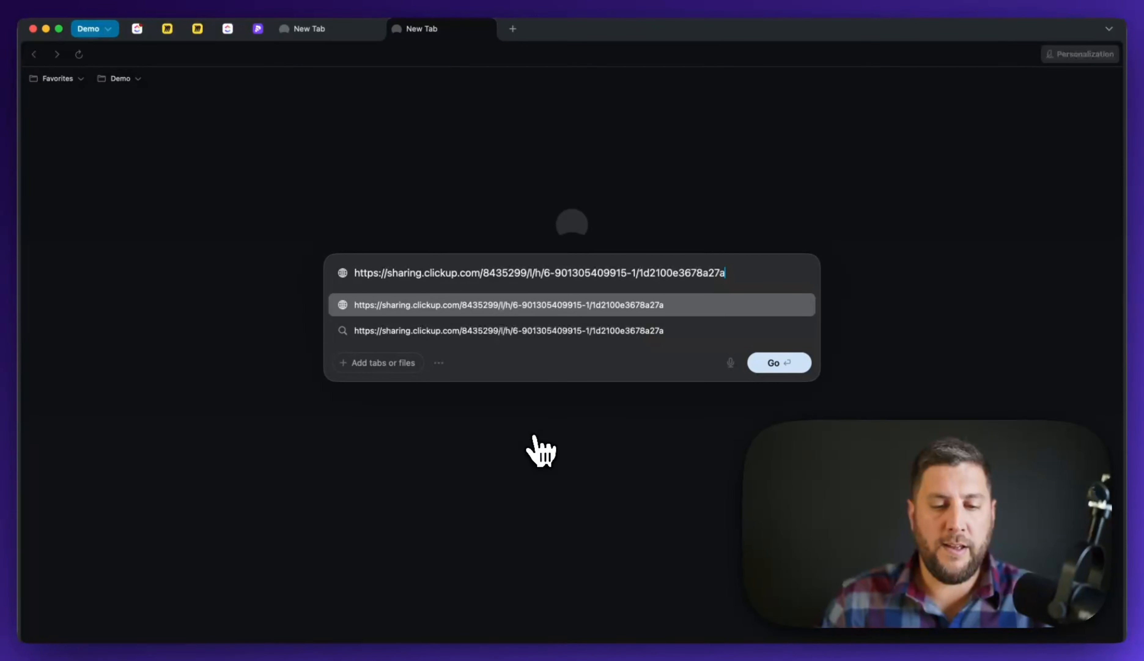
key(Return)
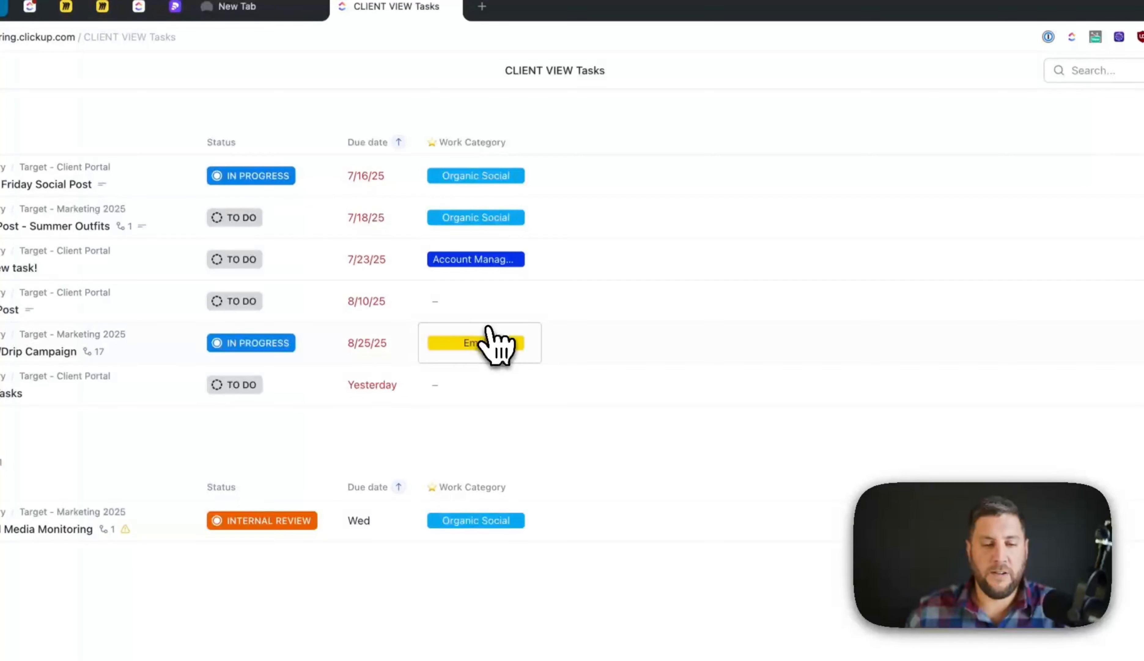
key(super+w)
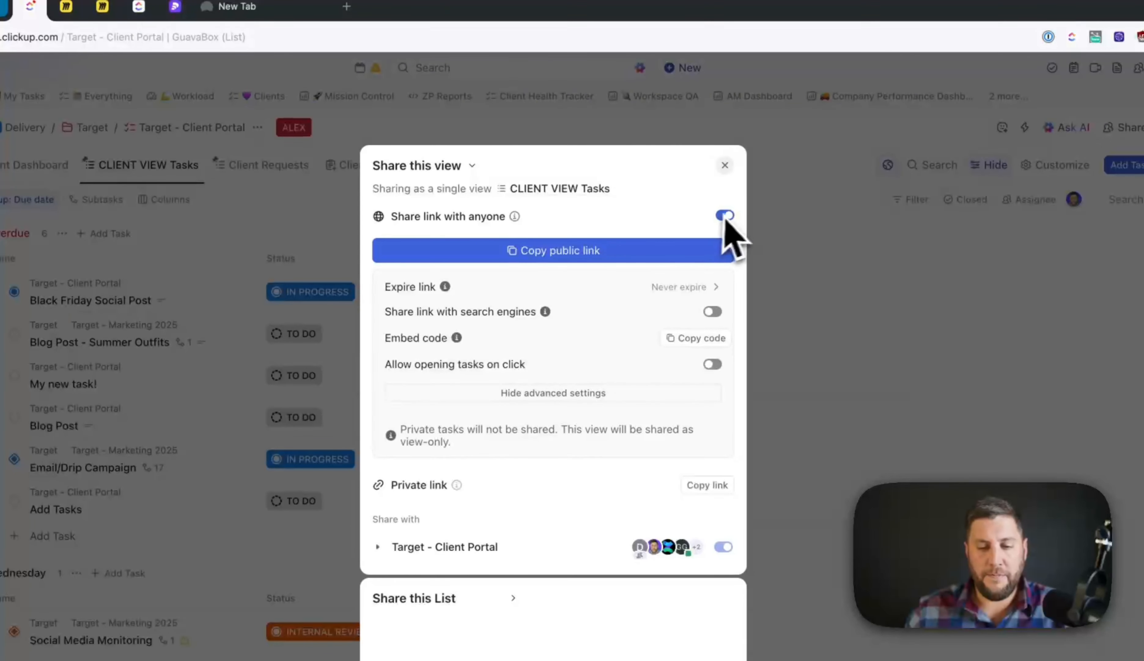
- Switch off Share link with anyone for CLIENT VIEW Tasks and close the Share this view dialog
click(726, 216)
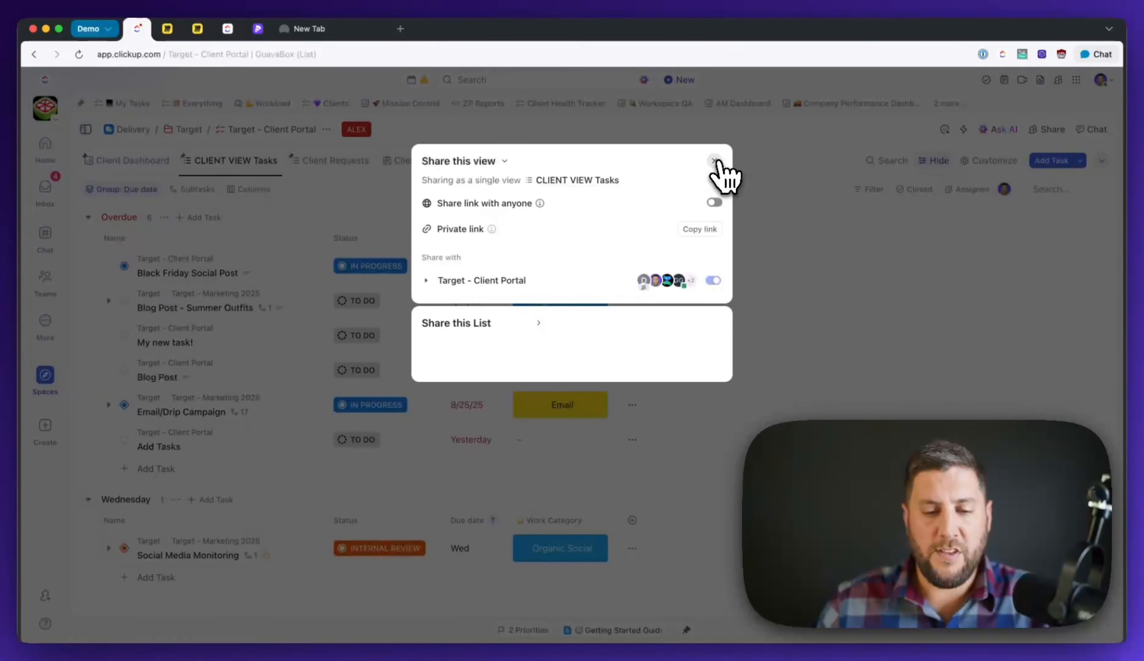
click(715, 161)
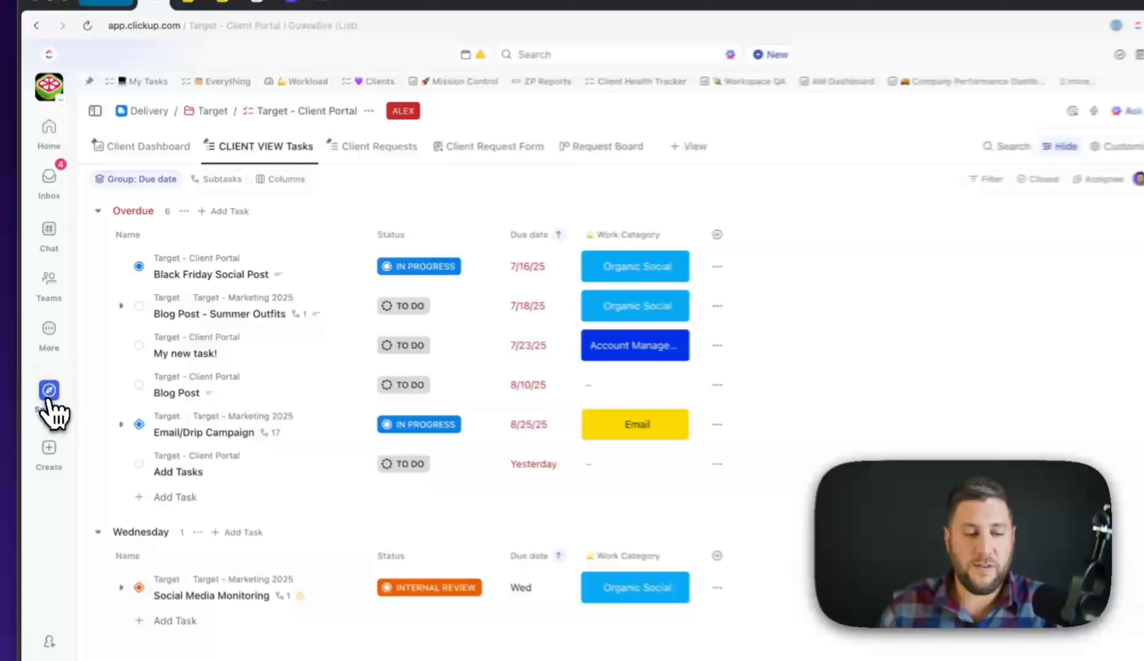
click(44, 374)
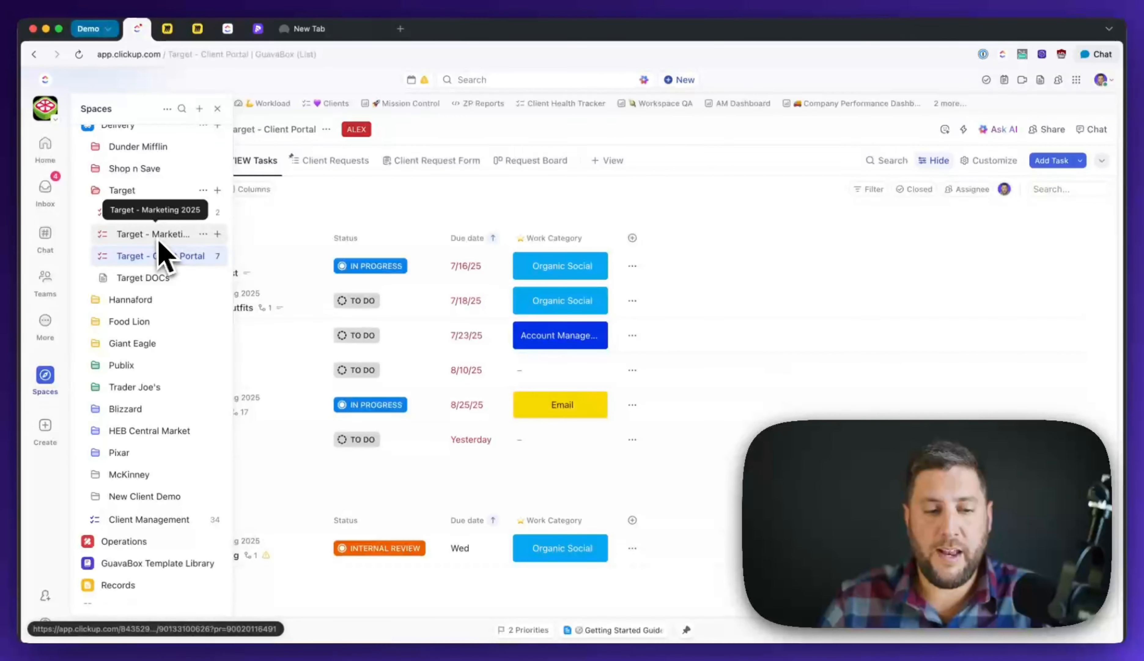
click(172, 233)
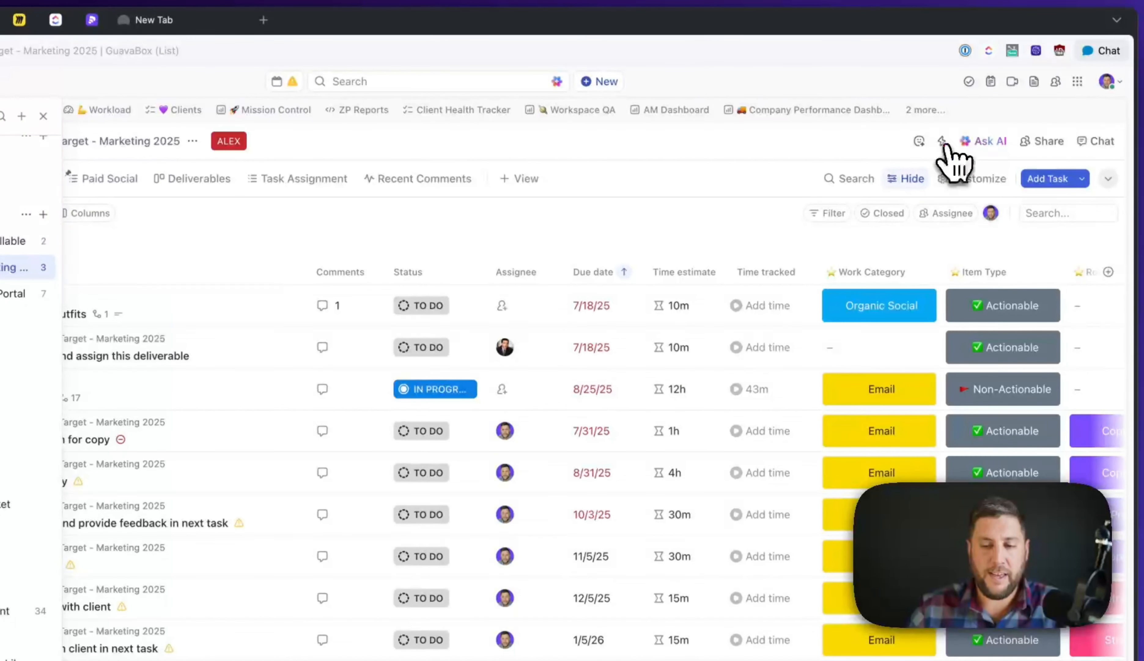
click(944, 144)
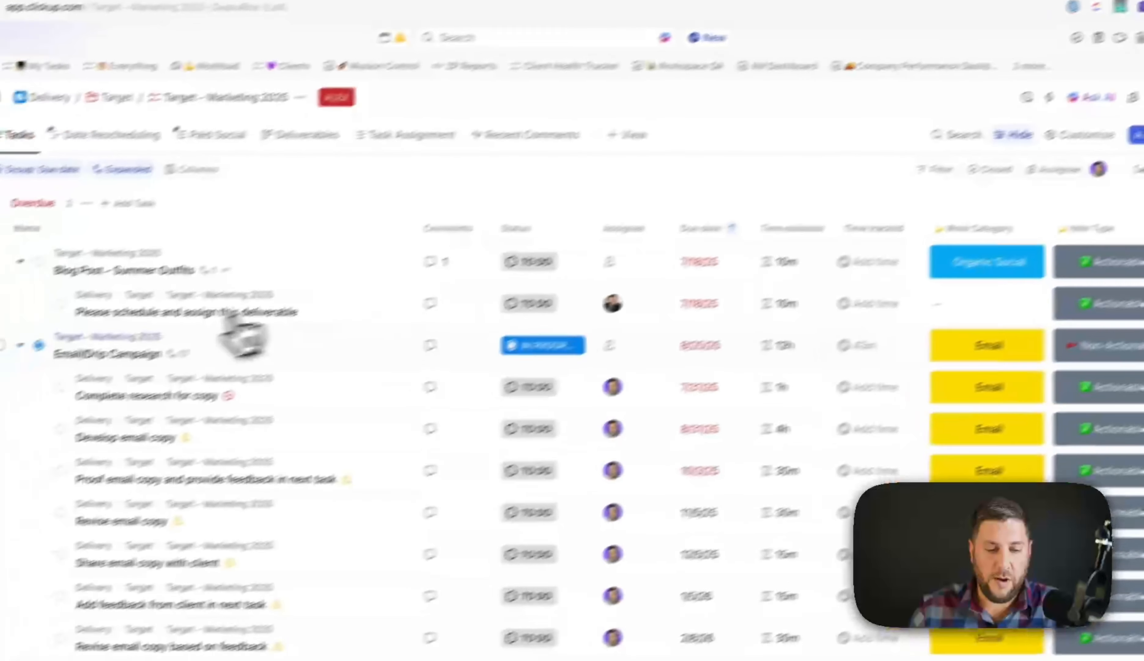
right_click(10, 397)
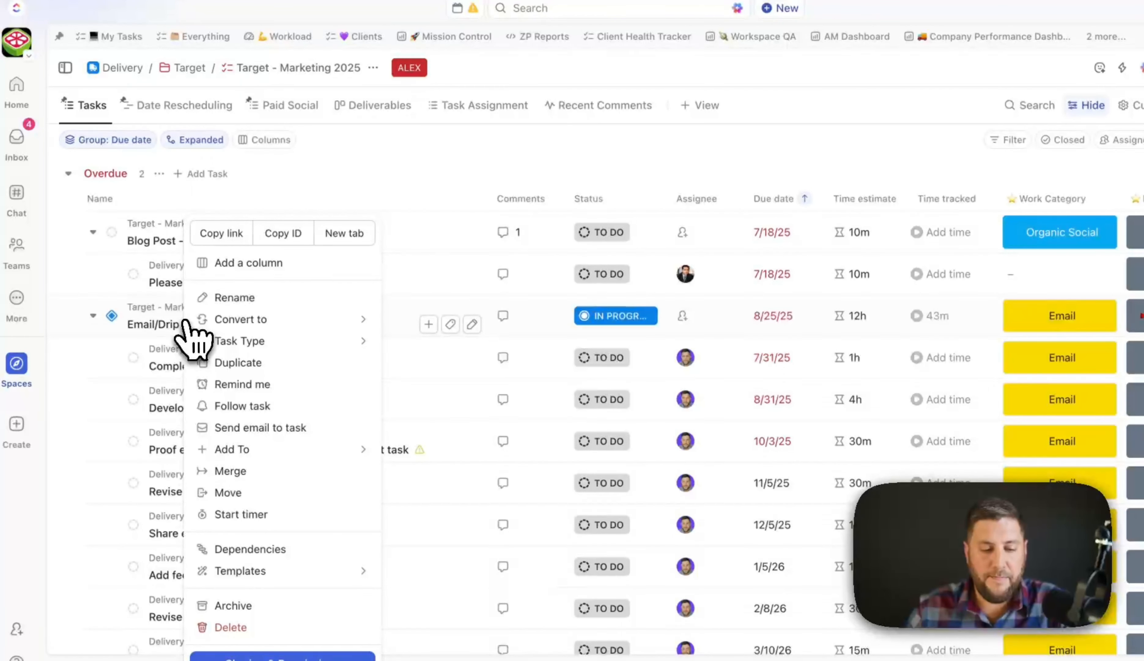
mouse_move(298, 450)
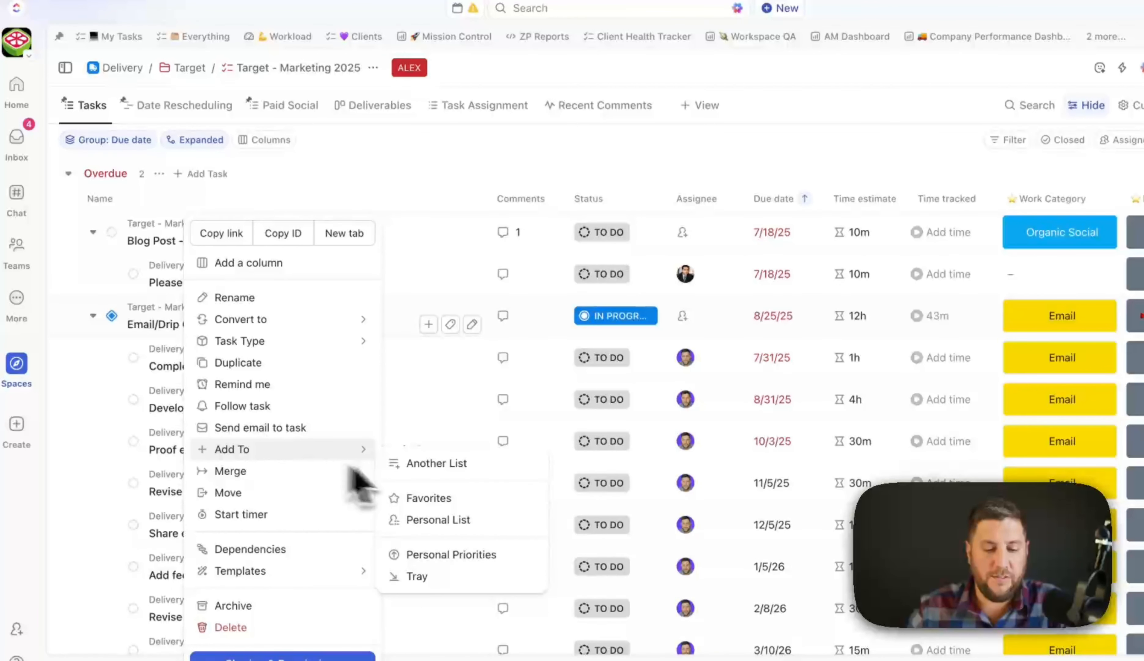
click(458, 466)
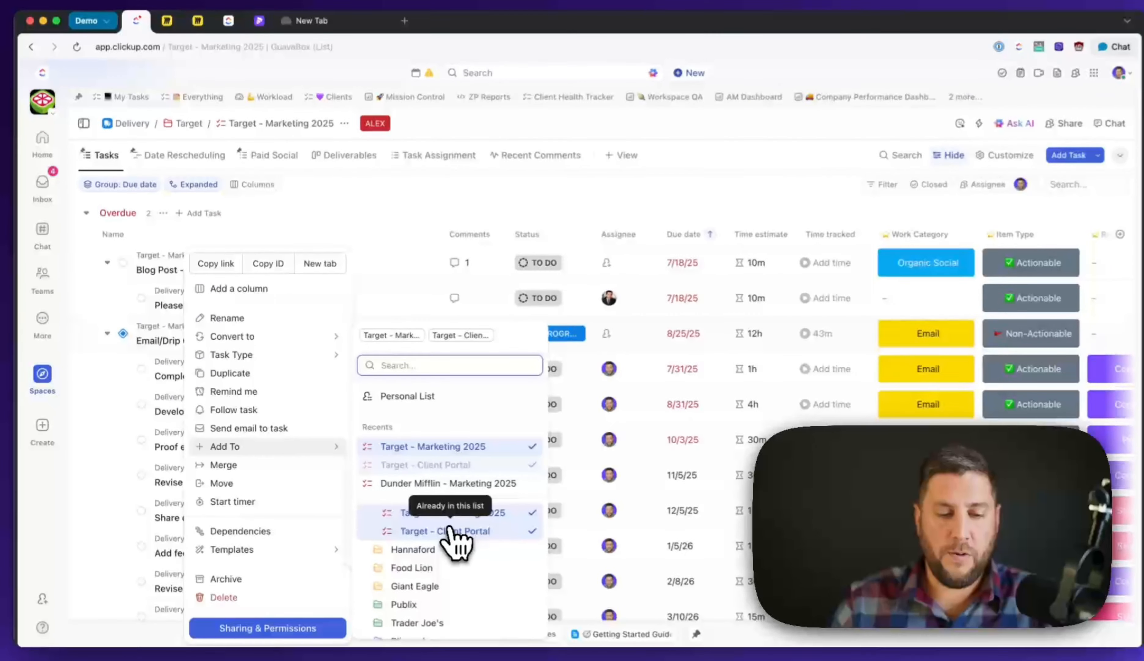
click(182, 341)
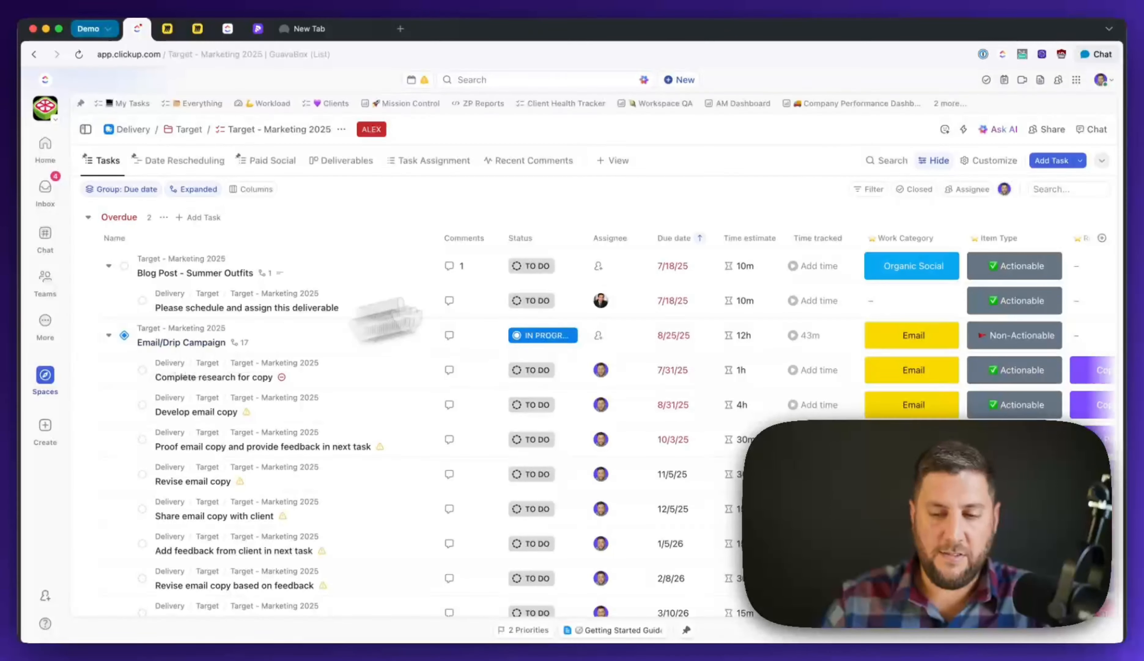
- Start a new automation on this list with a Status changes trigger
click(961, 131)
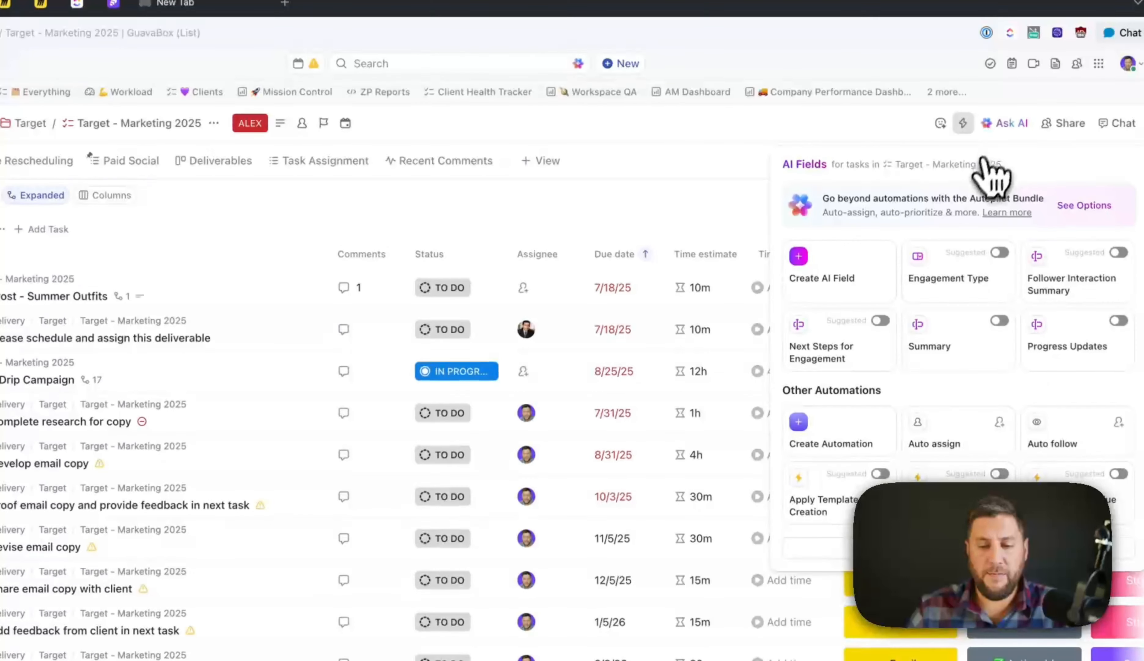
click(862, 436)
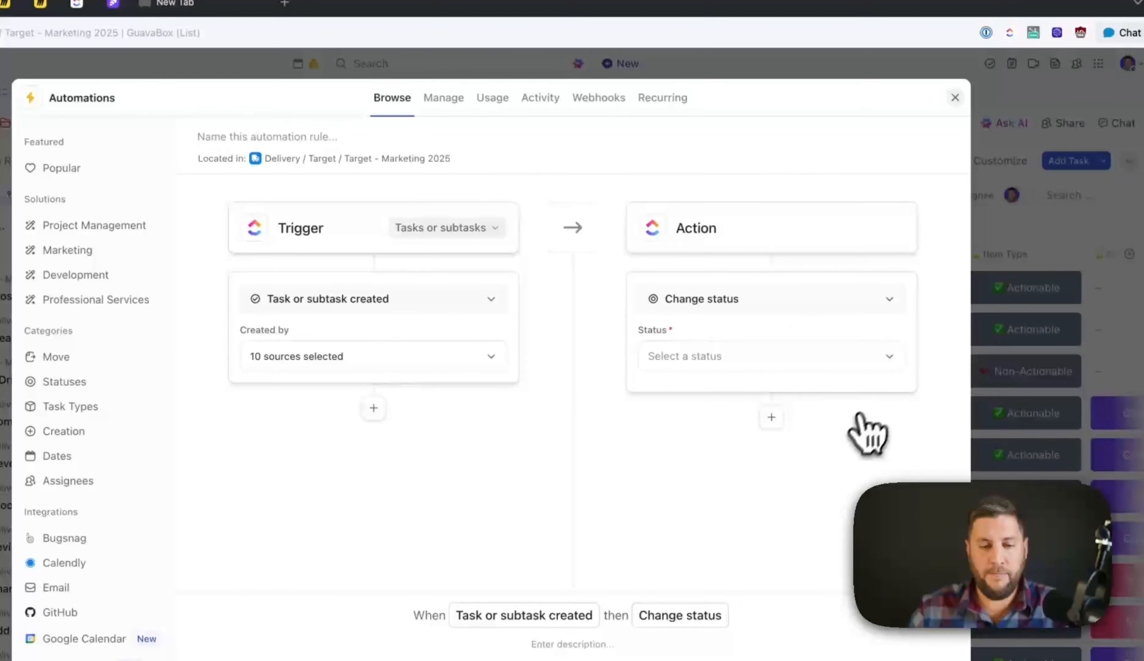
click(444, 243)
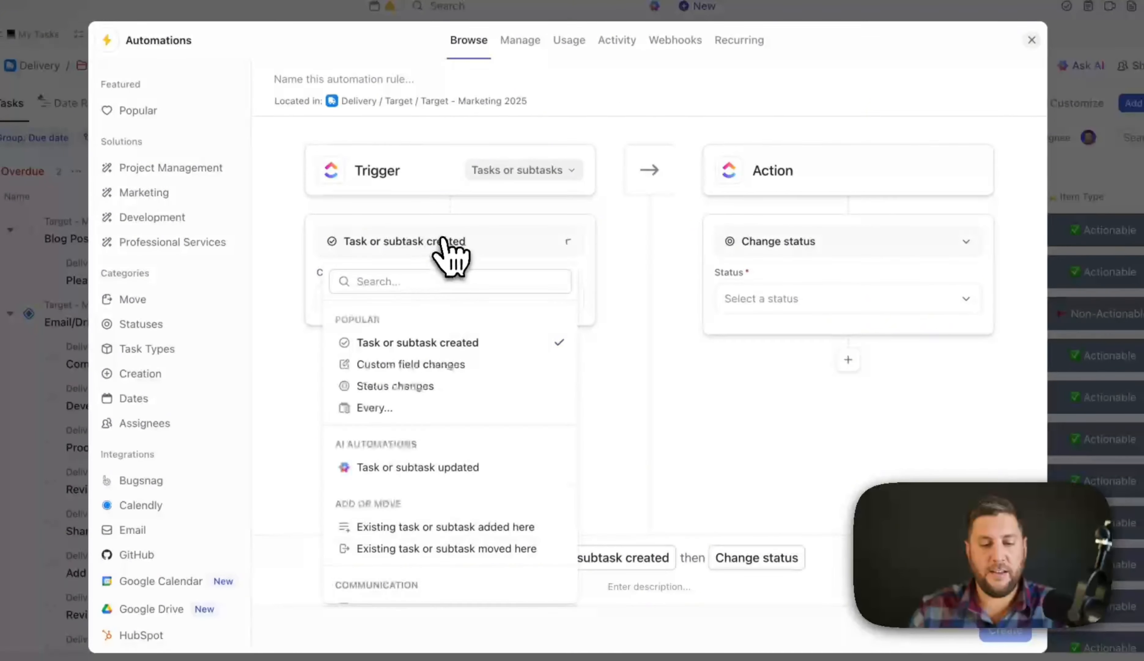
click(402, 385)
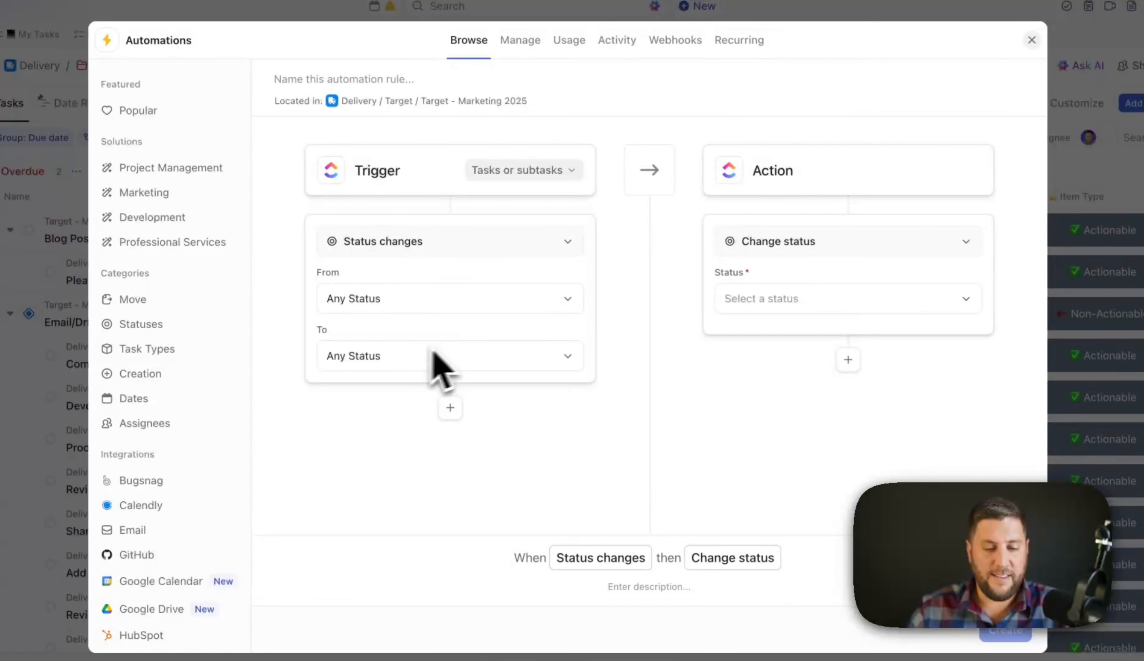
- Limit the trigger's target status to CLIENT REVIEW only
click(397, 356)
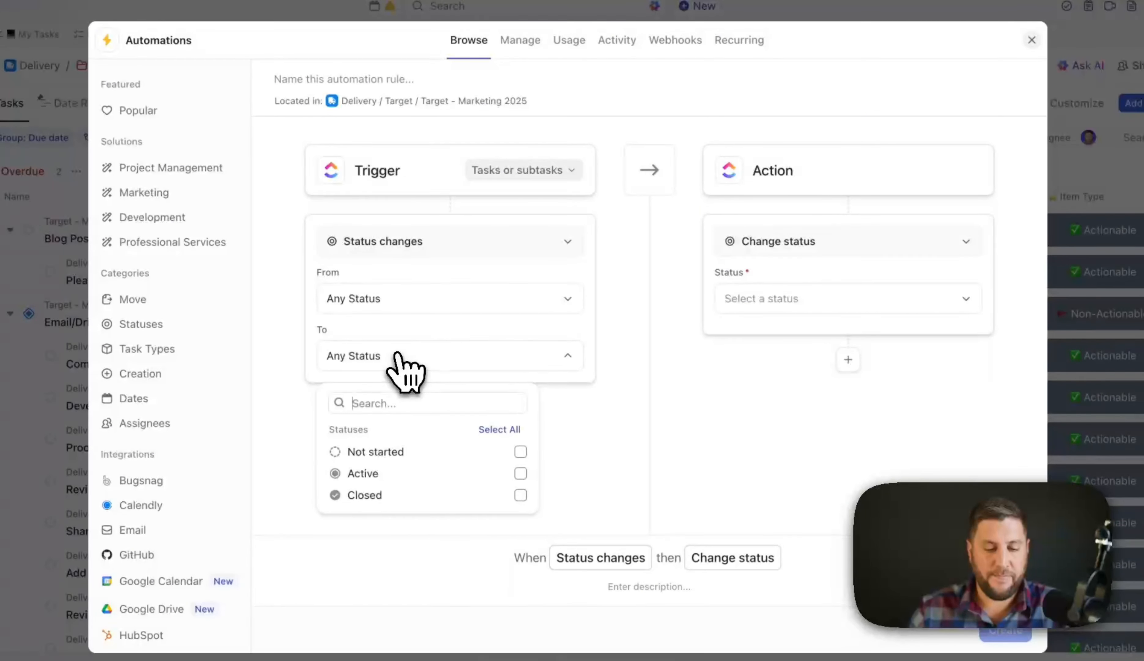
click(447, 473)
click(334, 473)
click(520, 473)
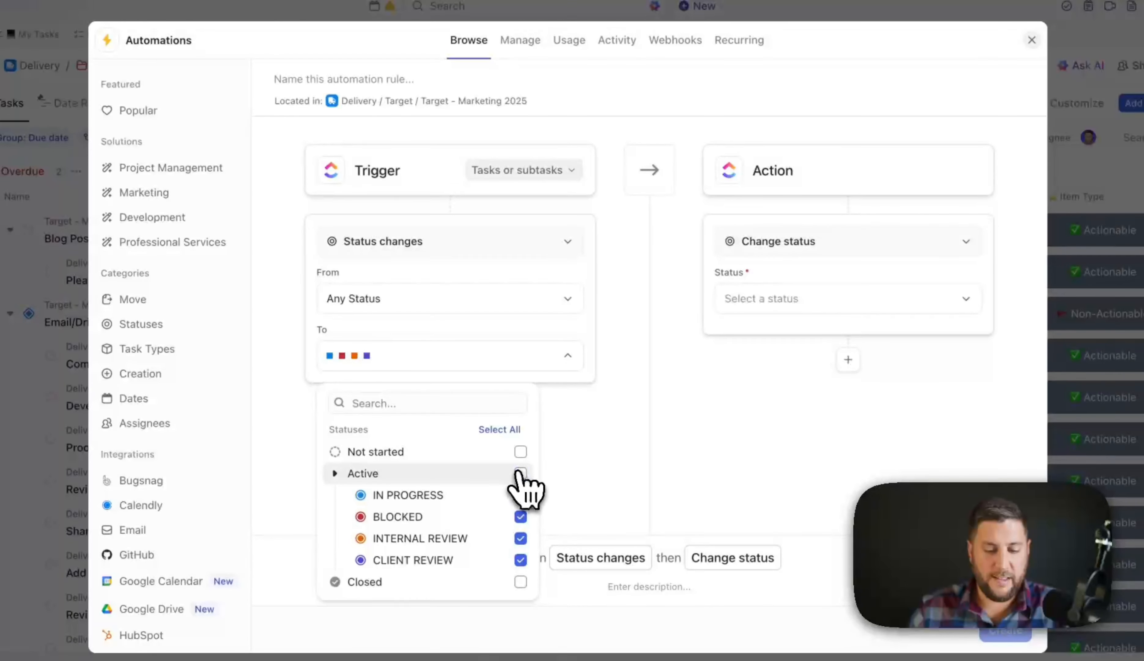
click(503, 430)
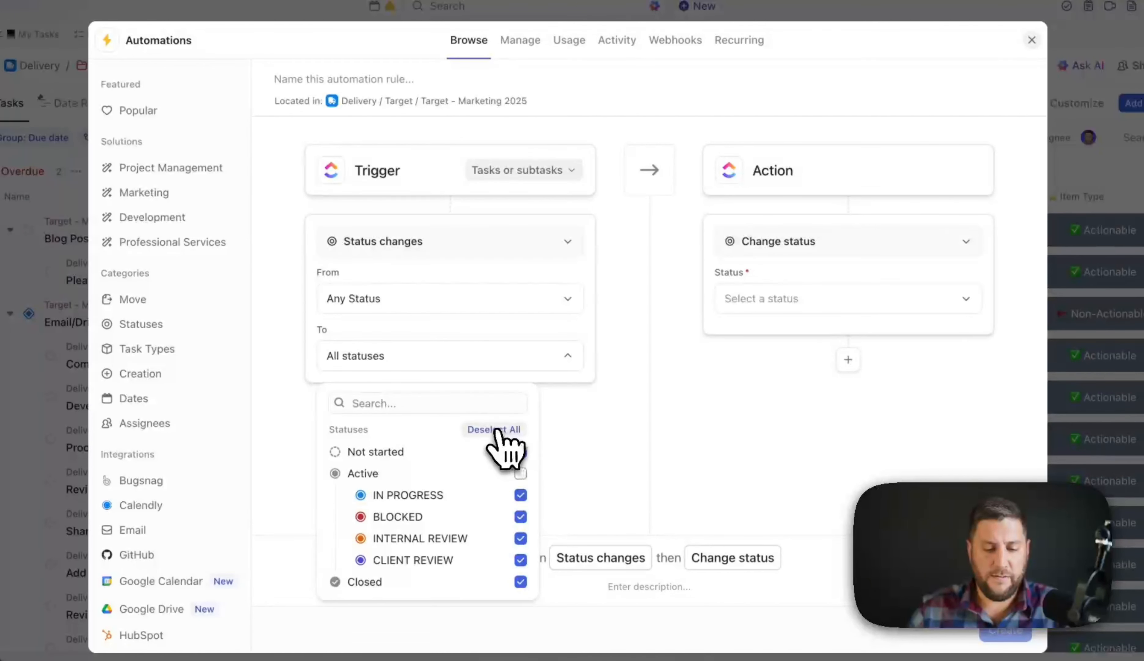
click(521, 452)
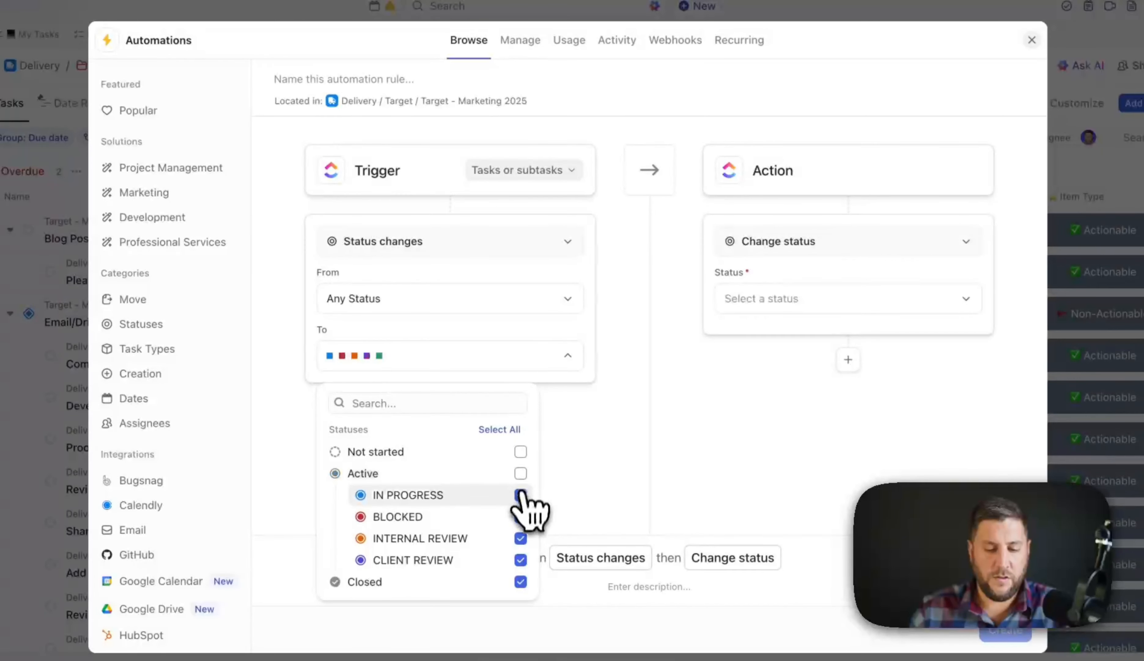
click(520, 495)
click(520, 538)
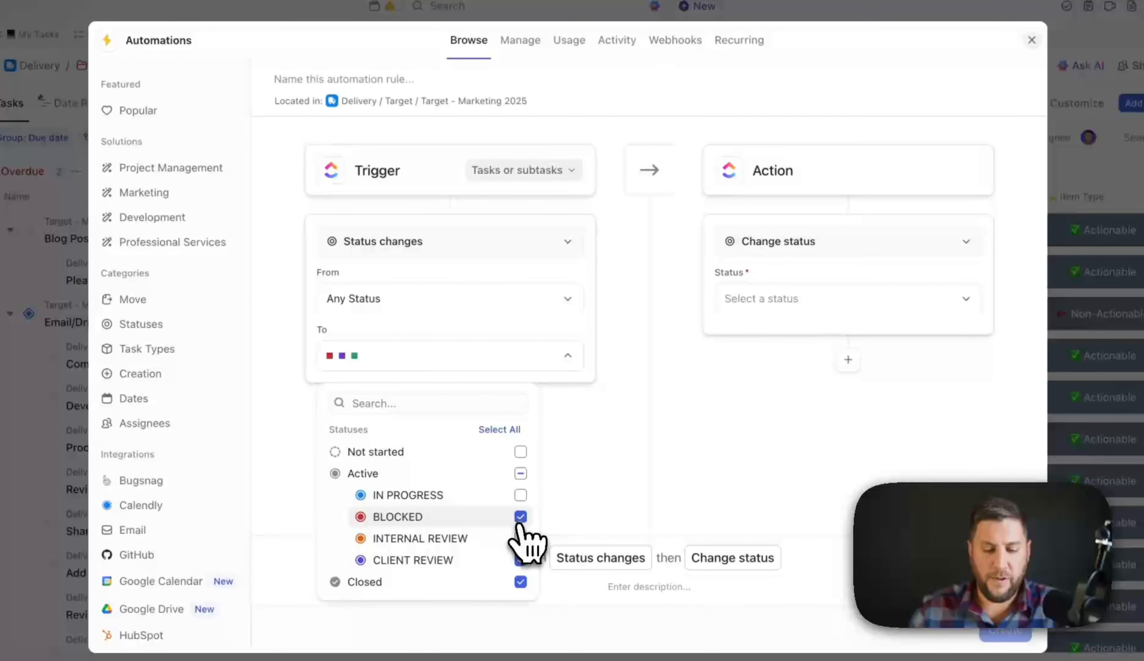
click(521, 516)
click(521, 582)
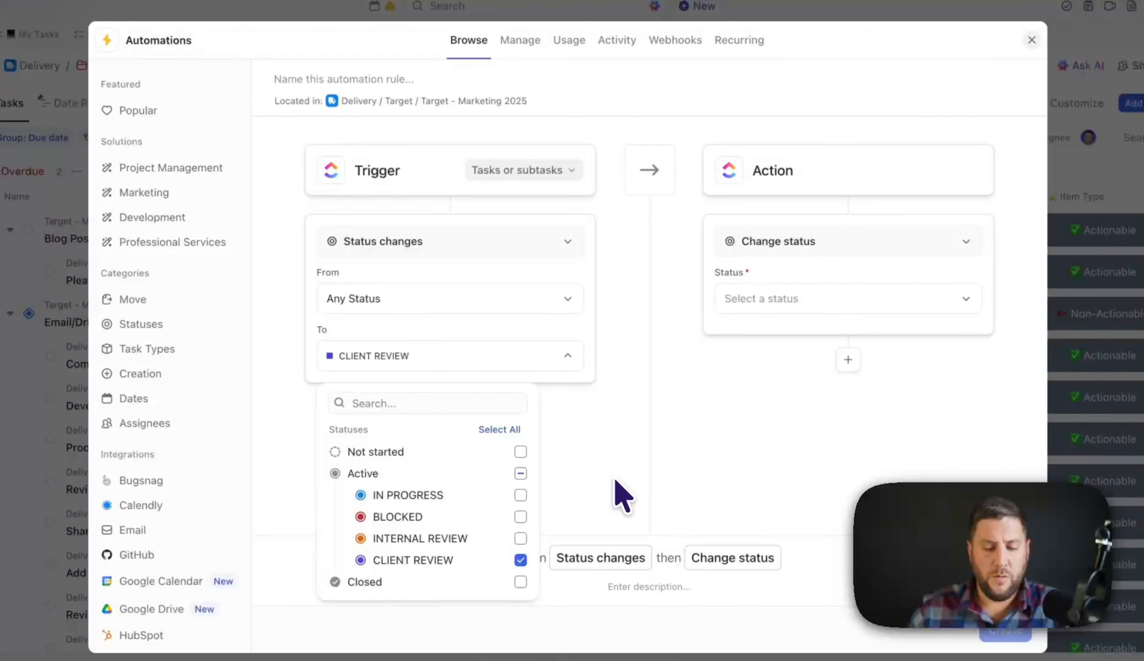
click(621, 490)
- Set the action to Add to list with Target - Client Portal as the destination
click(809, 252)
text(add)
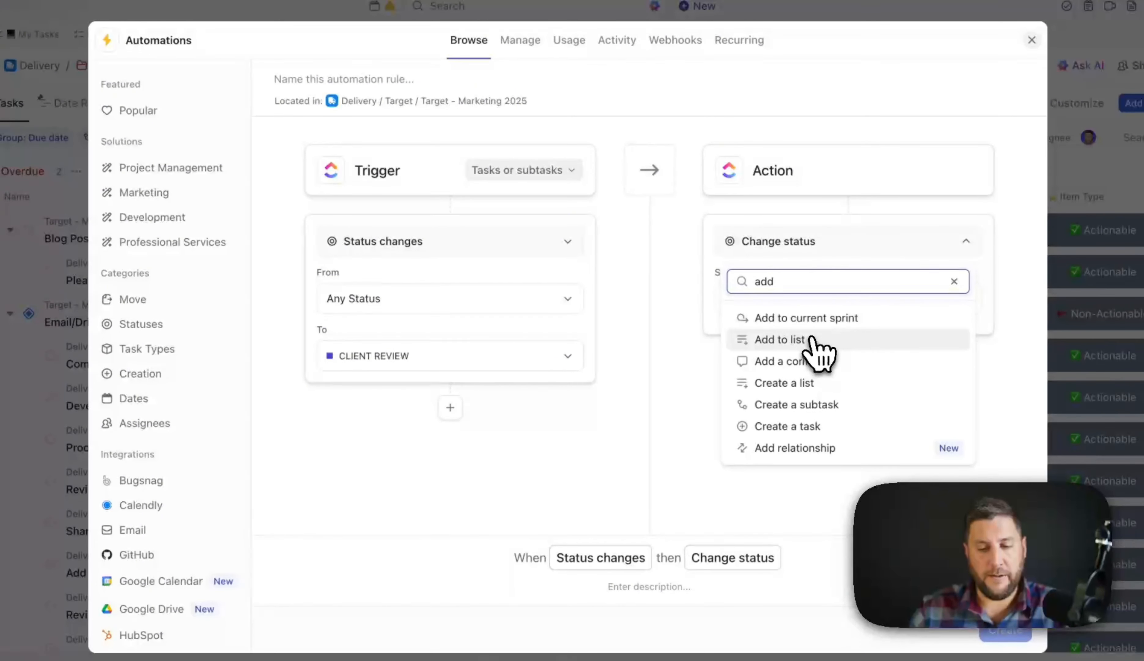
click(815, 339)
click(799, 283)
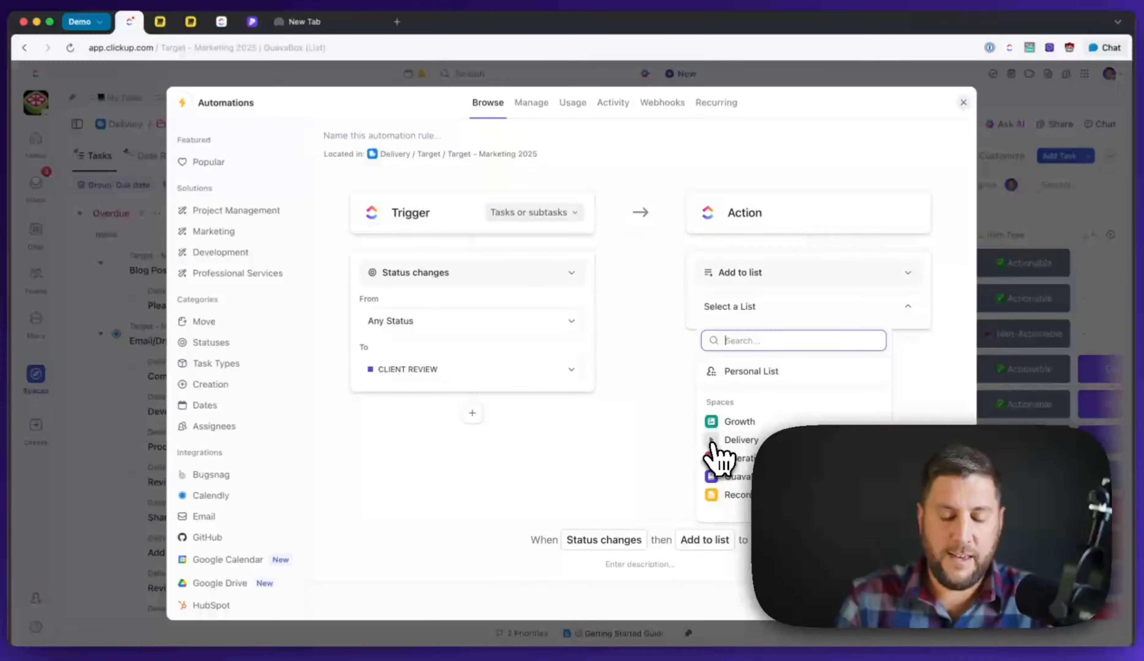
text(t)
key(BackSpace)
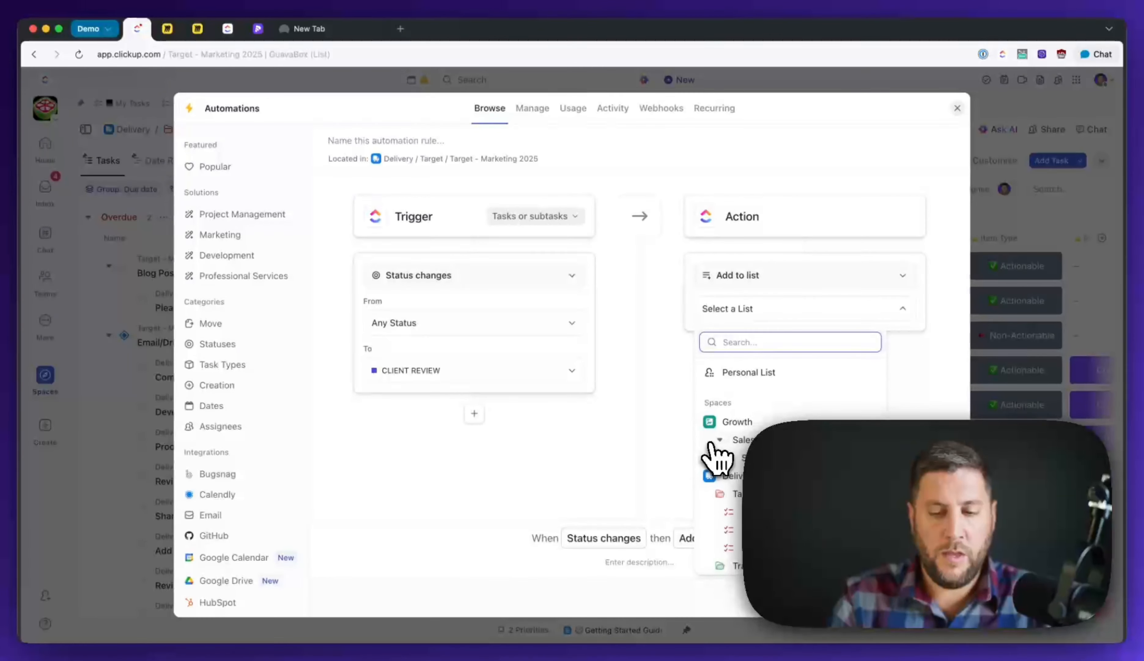
text(portal)
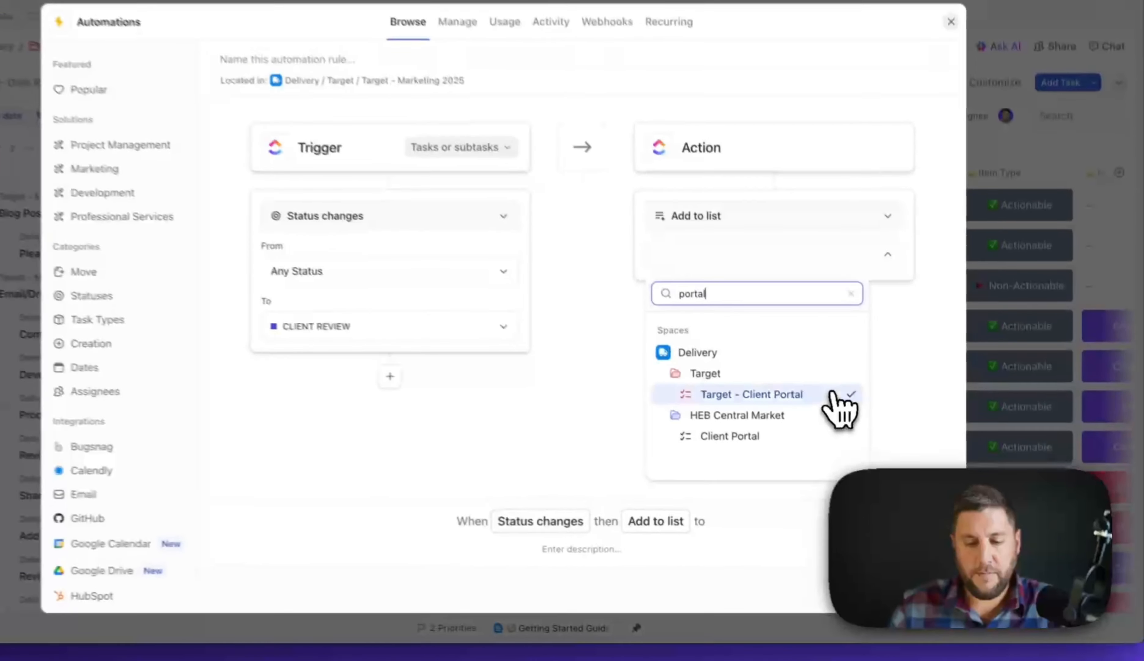
click(817, 425)
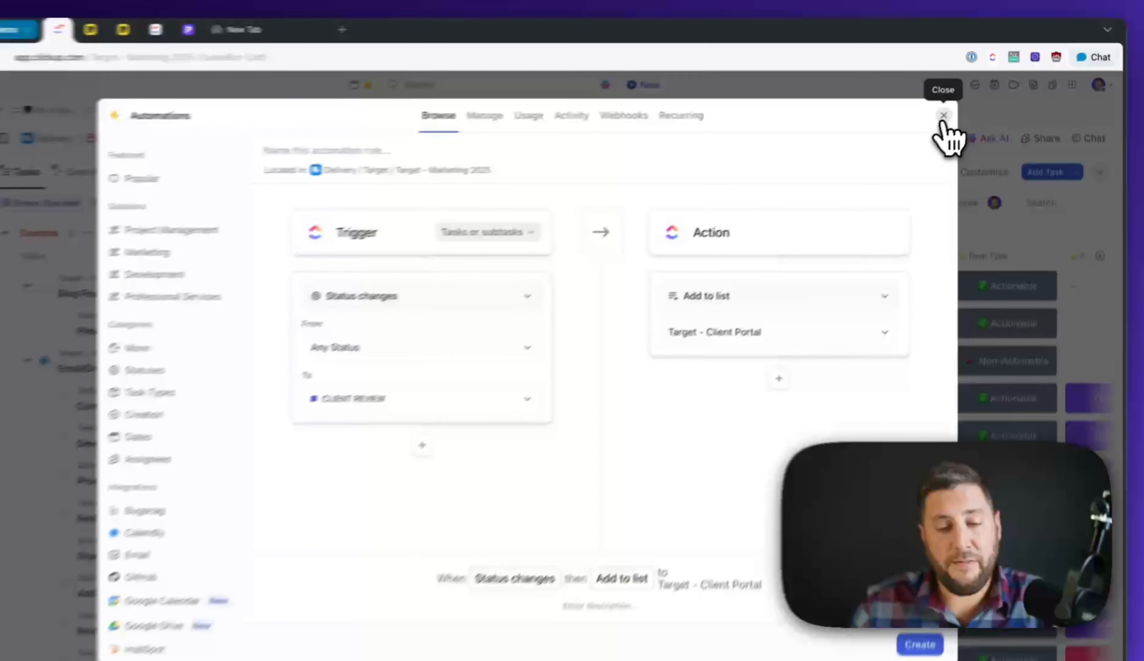
- Close the automation builder and dismiss the stray browser context menu
click(957, 109)
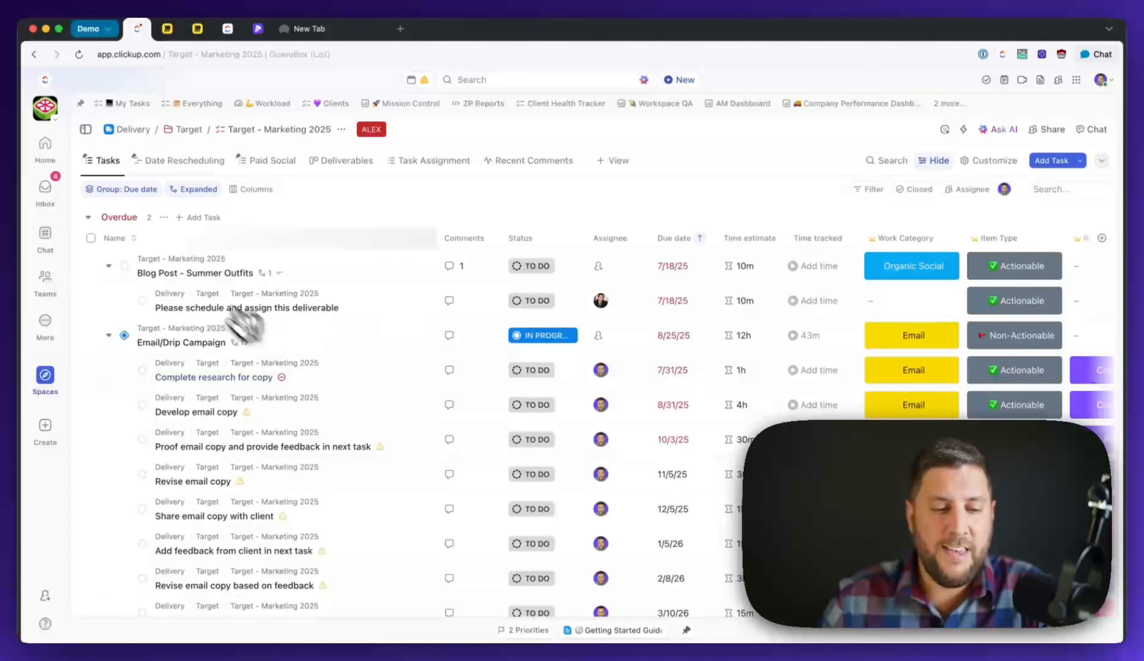
right_click(46, 377)
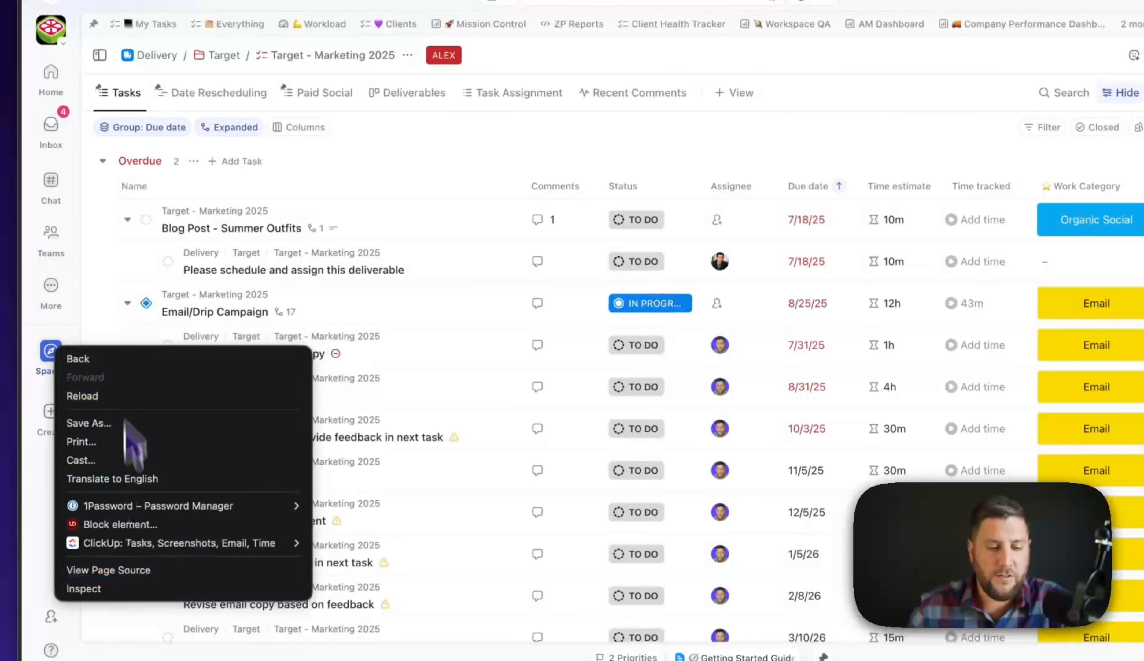
click(119, 311)
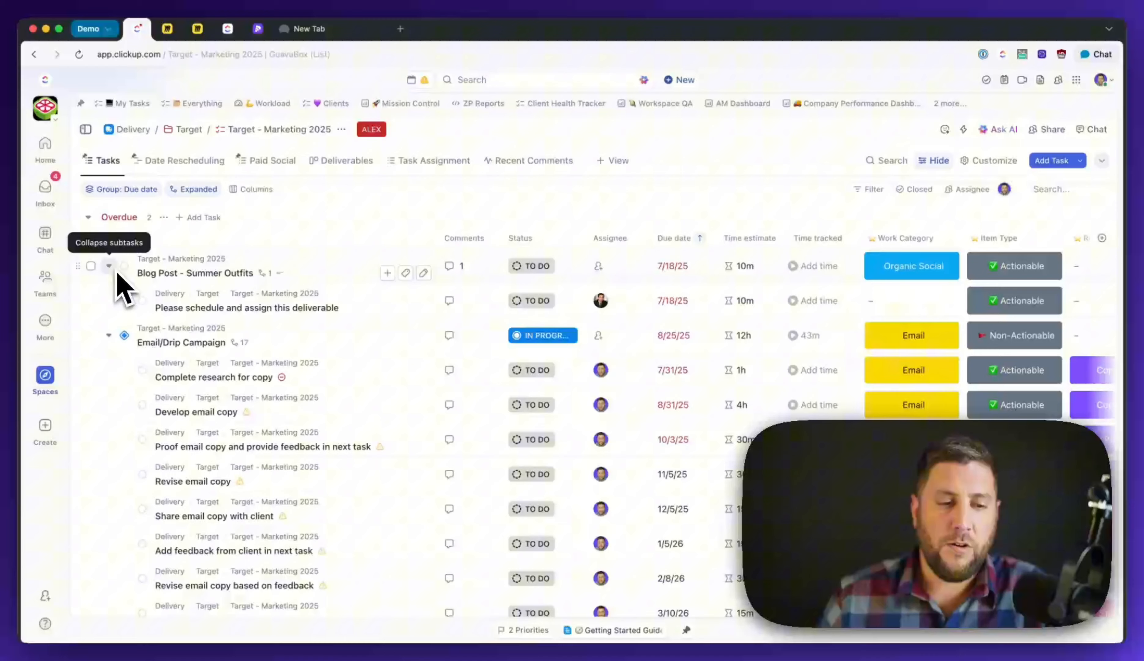
- In Manage people, revoke the guest's Target folder access and remove all their shared lists
click(45, 109)
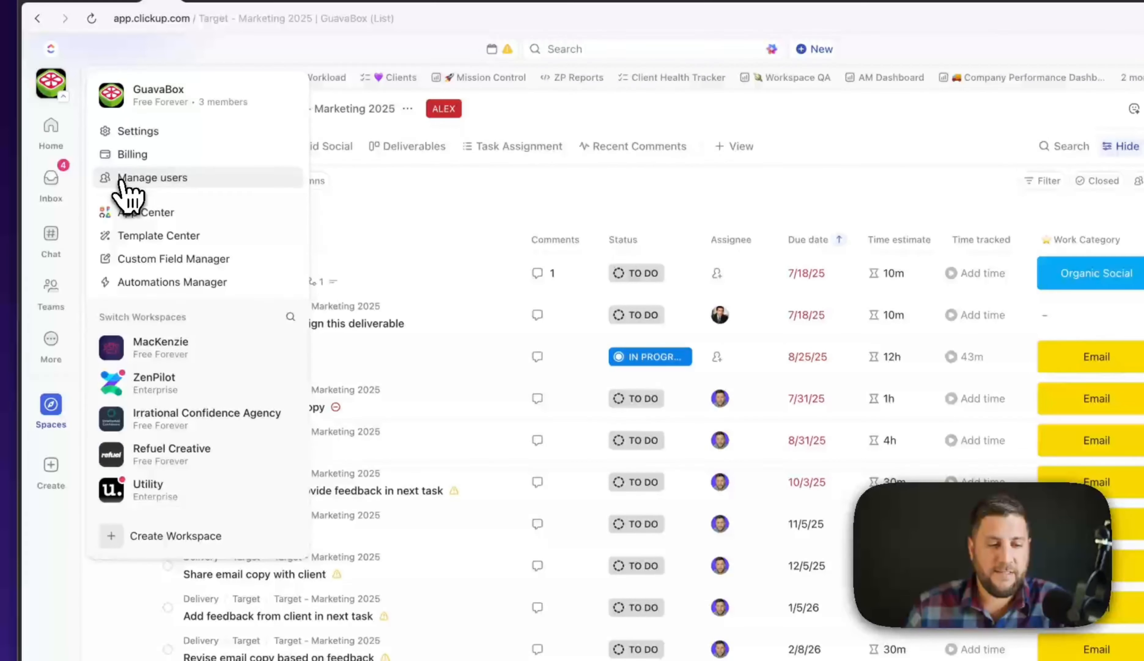
click(121, 180)
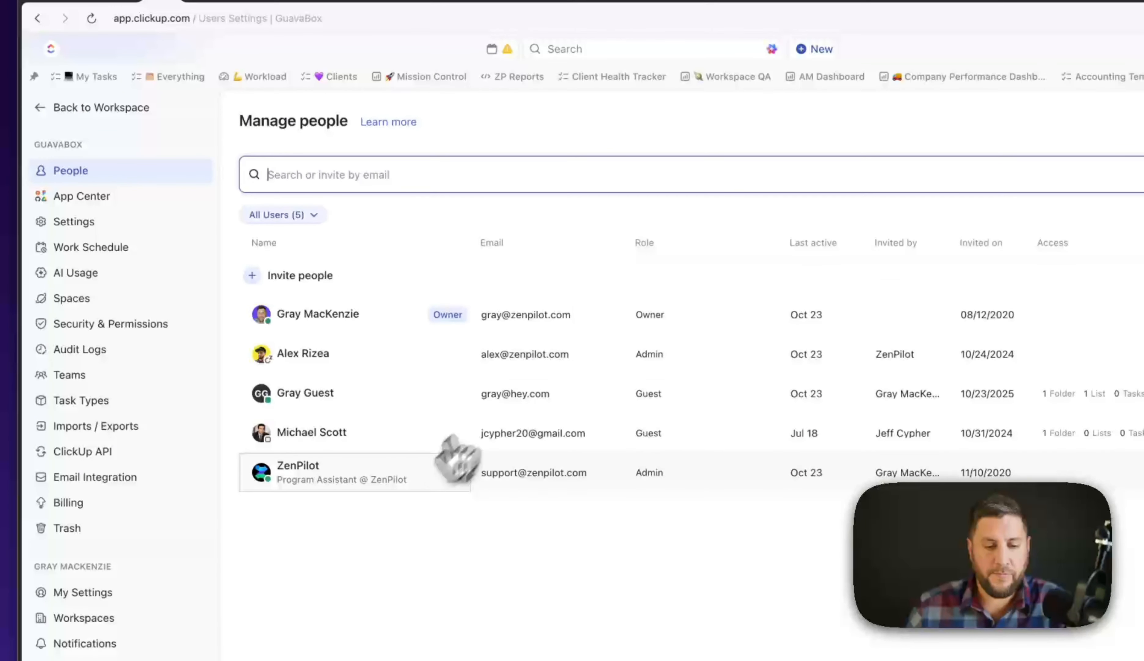
click(1060, 394)
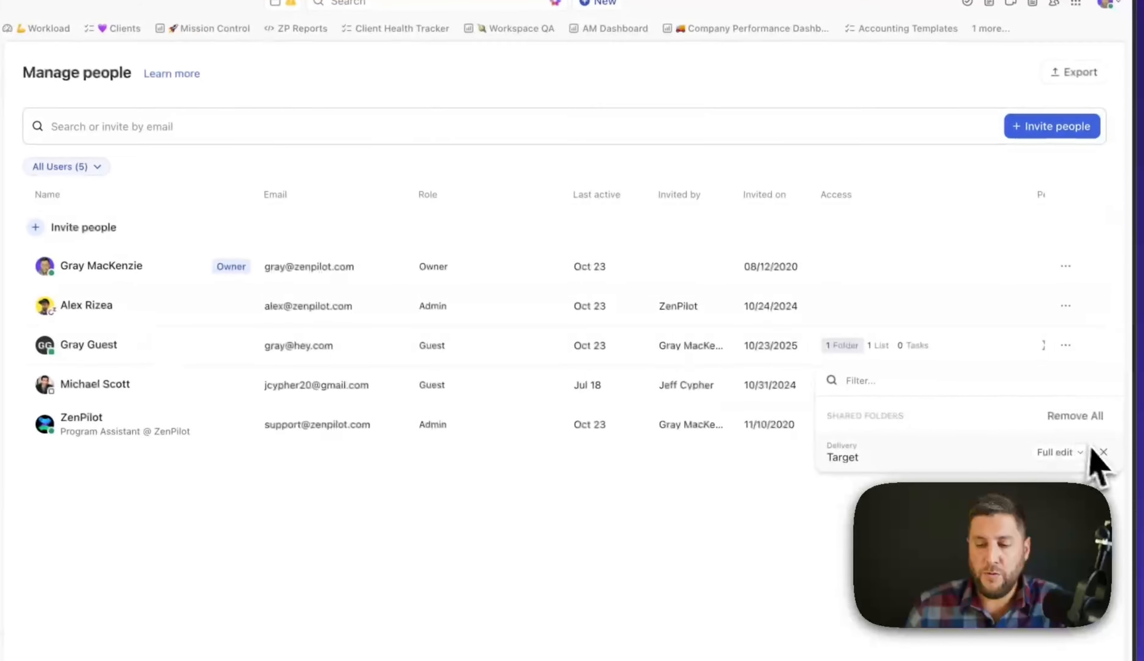
click(1140, 462)
click(918, 355)
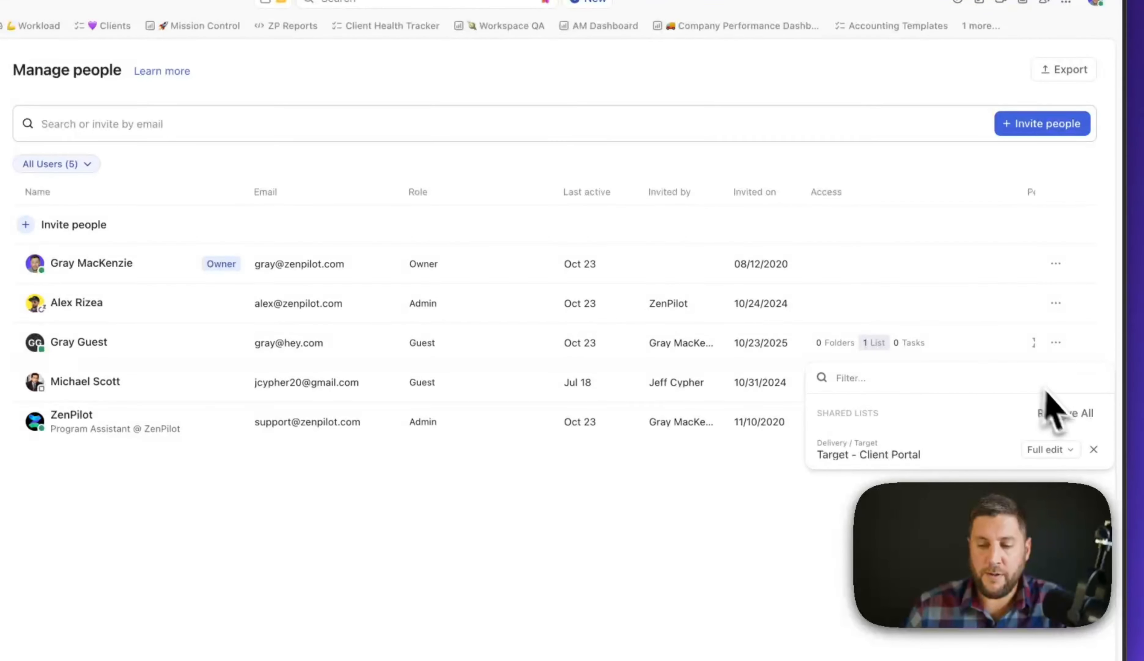
click(1060, 410)
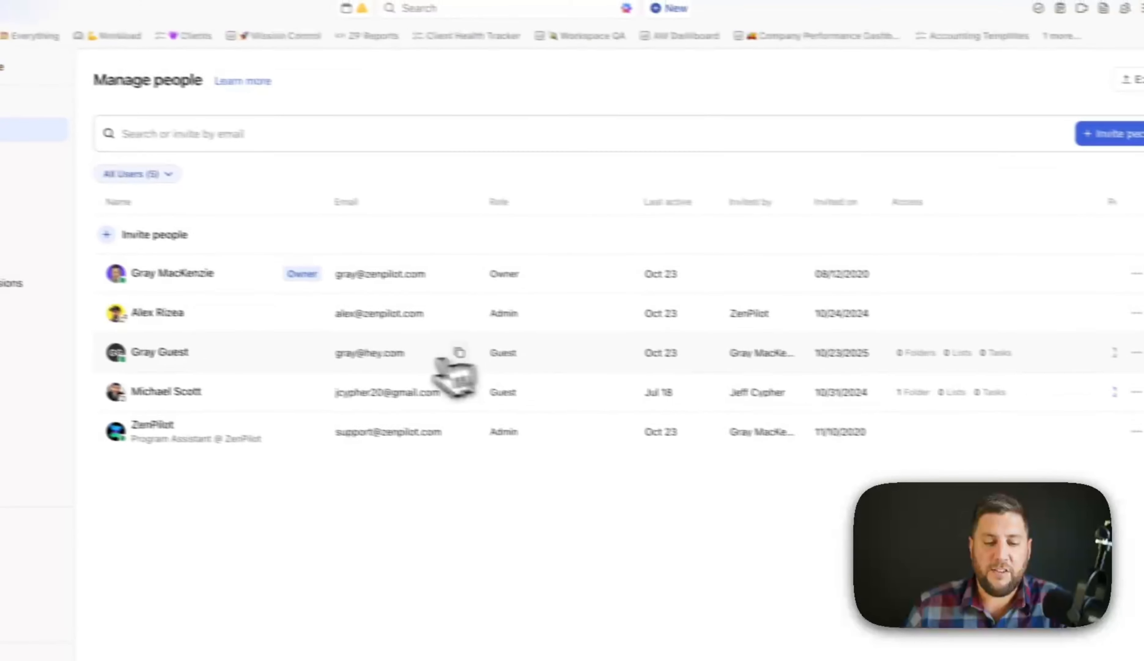